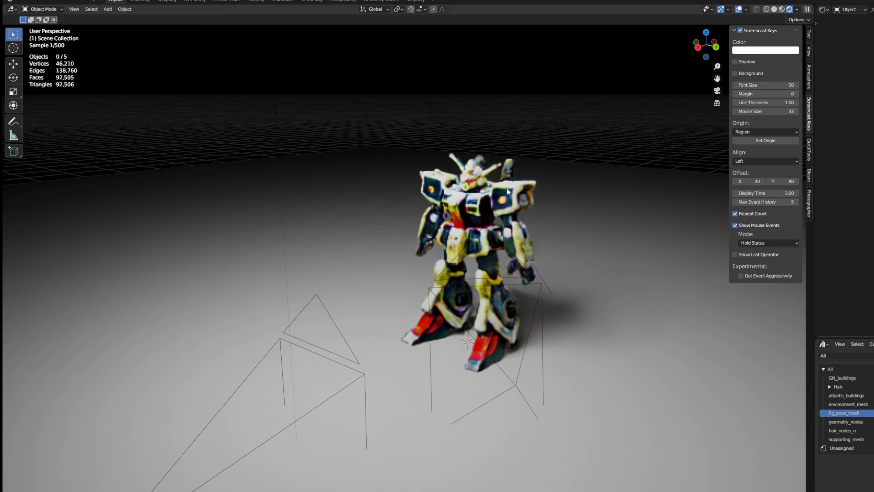
Step: Examine the robot figure up close and from above, and swap it for the doll model in the red-trimmed dress
{"action": "scroll", "coordinate": [526, 145], "scroll_direction": "up", "scroll_amount": 3}
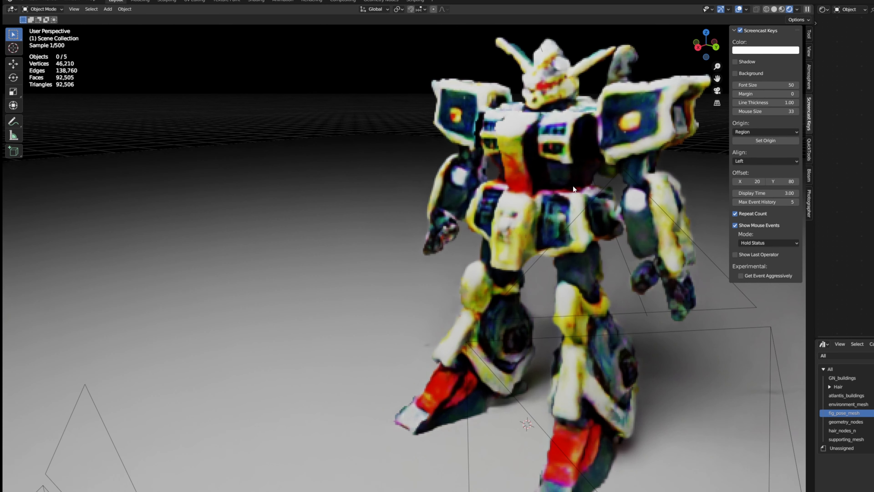
{"action": "scroll", "coordinate": [573, 185], "scroll_direction": "down", "scroll_amount": 4}
{"action": "scroll", "coordinate": [569, 204], "scroll_direction": "down", "scroll_amount": 2}
{"action": "middle_click_drag", "start_coordinate": [565, 209], "coordinate": [578, 253]}
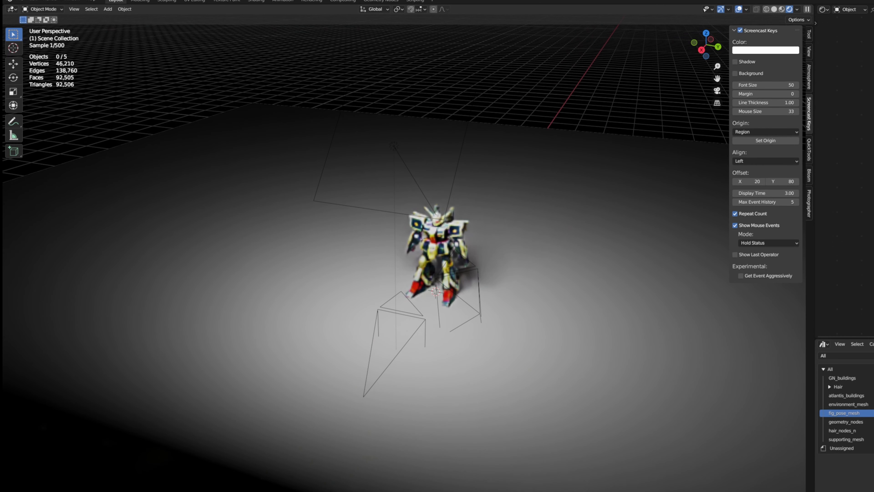
{"action": "key", "text": "ctrl+z"}
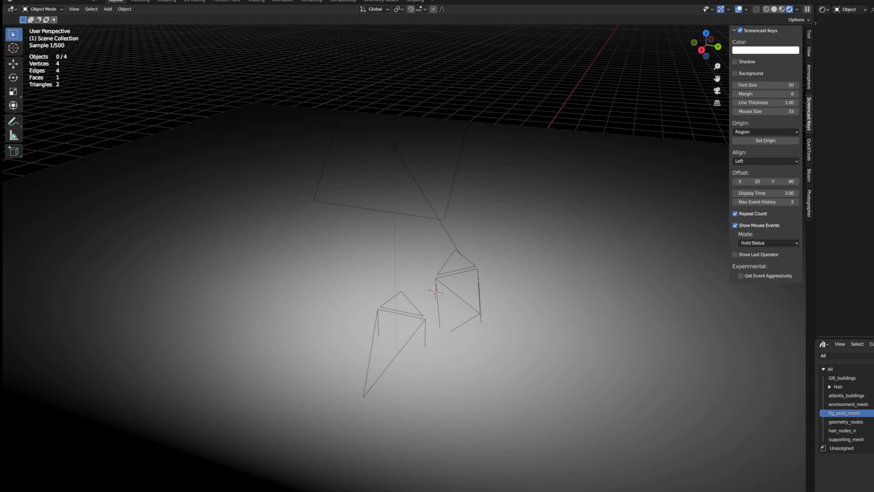
{"action": "key", "text": "ctrl+z"}
Step: View the doll from several sides and replace it in the scene with the red-and-white robe model
{"action": "middle_click_drag", "start_coordinate": [516, 220], "coordinate": [592, 247]}
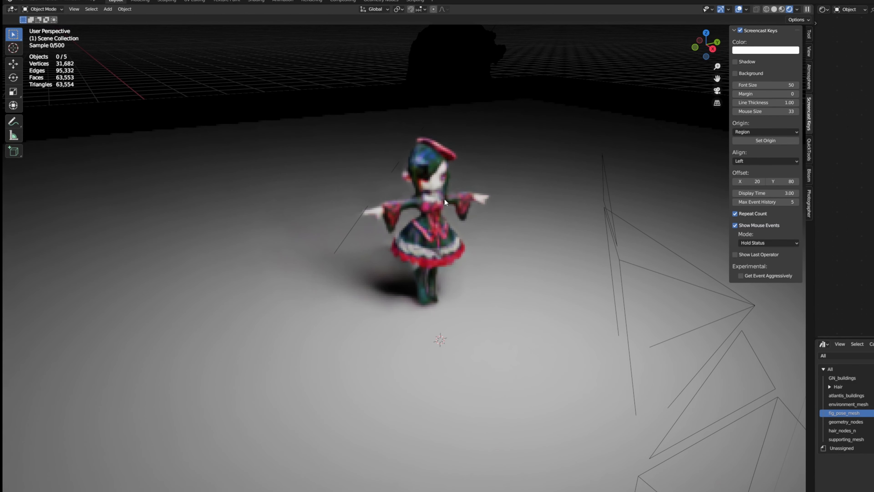
{"action": "scroll", "coordinate": [454, 207], "scroll_direction": "down", "scroll_amount": 5}
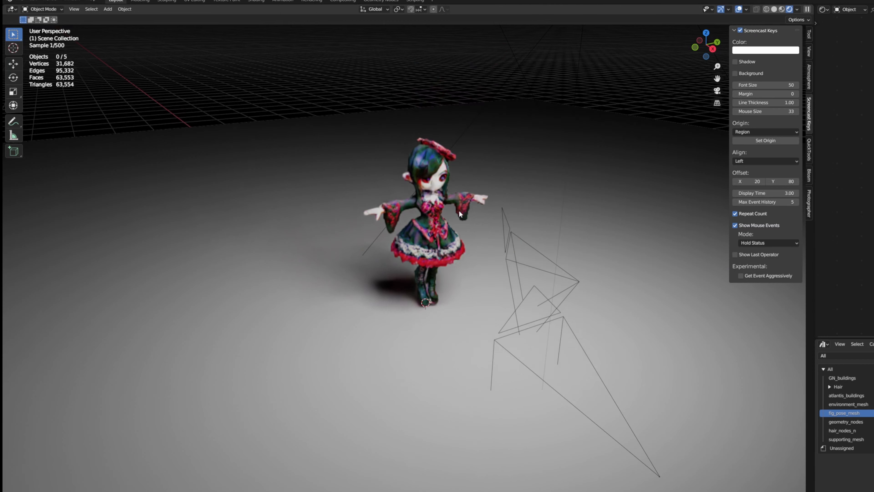
{"action": "middle_click_drag", "start_coordinate": [459, 211], "coordinate": [435, 204]}
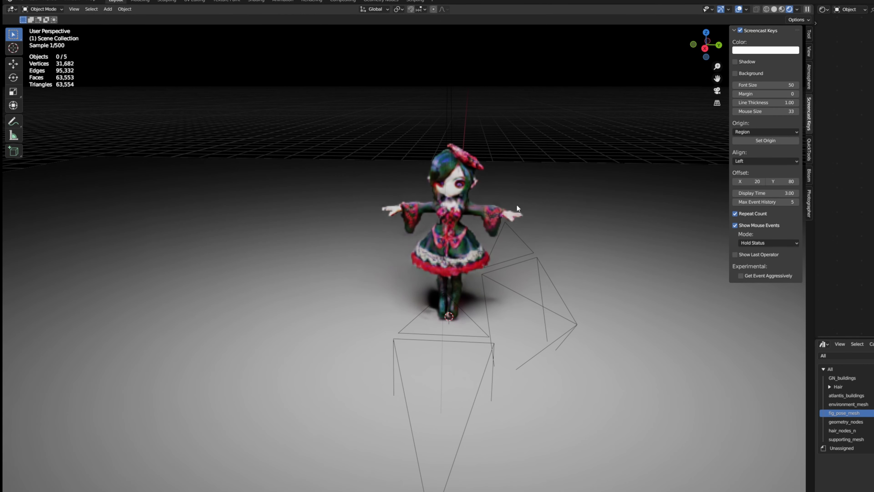
{"action": "middle_click_drag", "start_coordinate": [516, 205], "coordinate": [831, 150]}
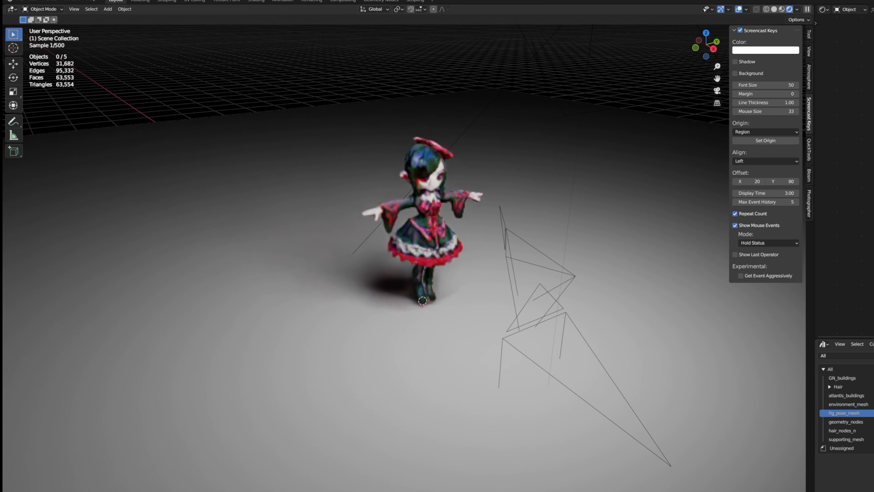
{"action": "key", "text": "ctrl+z"}
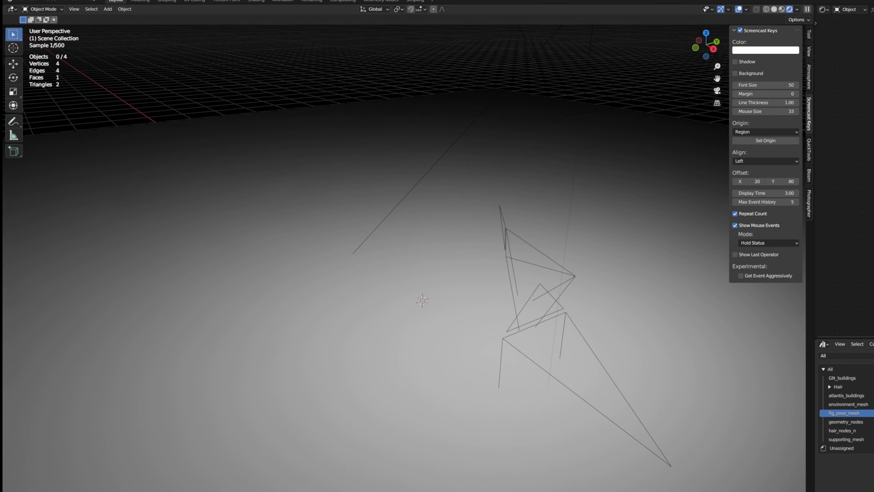
{"action": "key", "text": "ctrl+z"}
Step: Raise the red-and-white robe along the Z axis until its hem rests at floor level
{"action": "key", "text": "KP_Decimal"}
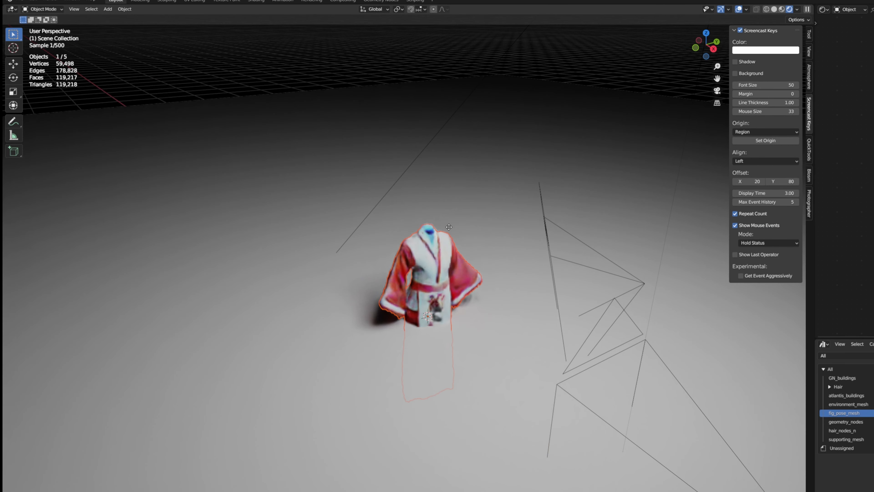
{"action": "key", "text": "g"}
{"action": "key", "text": "z"}
{"action": "left_click", "coordinate": [465, 155]}
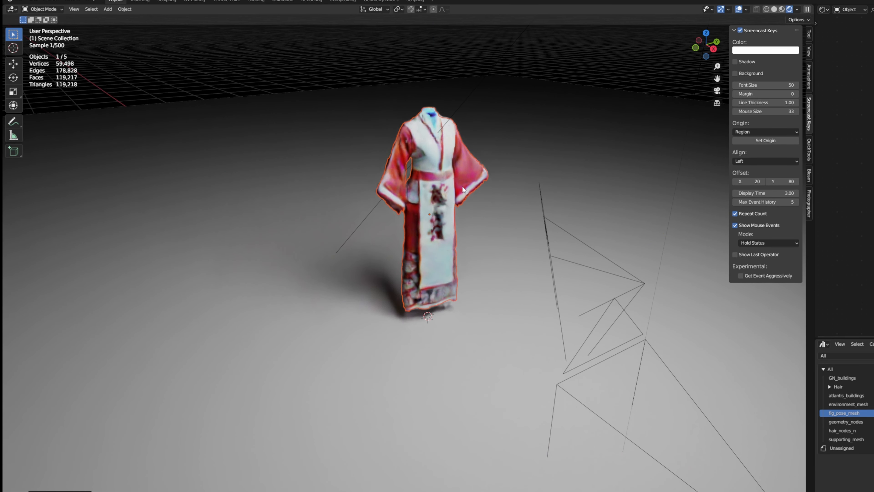
Step: Inspect the robe from the side and swap it for the thin desk model
{"action": "mouse_move", "coordinate": [462, 186]}
{"action": "middle_mouse_down"}
{"action": "mouse_move", "coordinate": [505, 180]}
{"action": "mouse_move", "coordinate": [446, 186]}
{"action": "mouse_move", "coordinate": [489, 211]}
{"action": "mouse_move", "coordinate": [517, 190]}
{"action": "mouse_move", "coordinate": [462, 181]}
{"action": "mouse_move", "coordinate": [464, 191]}
{"action": "middle_mouse_up"}
{"action": "scroll", "coordinate": [489, 211], "scroll_direction": "up", "scroll_amount": 1}
{"action": "scroll", "coordinate": [464, 192], "scroll_direction": "up", "scroll_amount": 3}
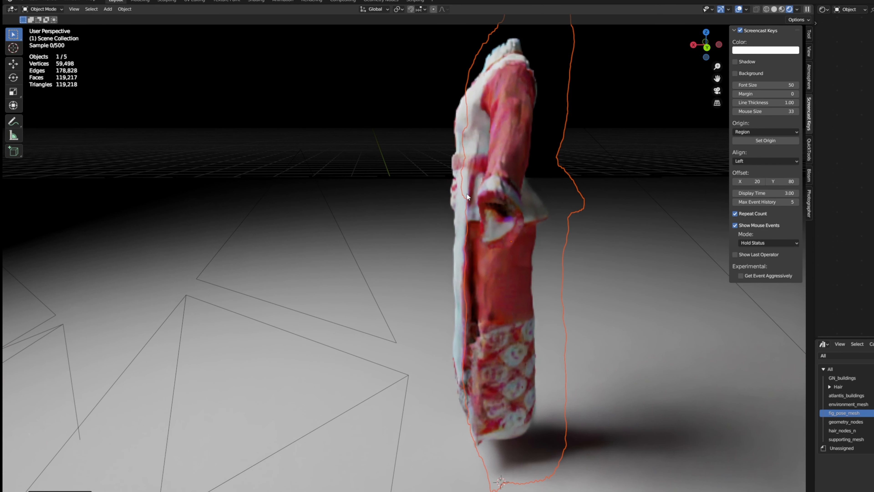
{"action": "scroll", "coordinate": [588, 405], "scroll_direction": "down", "scroll_amount": 5}
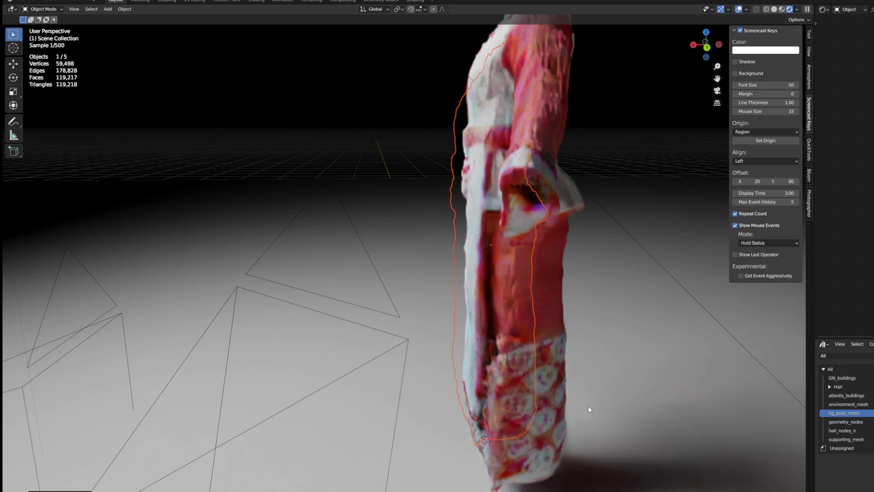
{"action": "mouse_move", "coordinate": [573, 403]}
{"action": "middle_mouse_down"}
{"action": "mouse_move", "coordinate": [492, 409]}
{"action": "mouse_move", "coordinate": [583, 394]}
{"action": "middle_mouse_up"}
{"action": "key", "text": "Delete"}
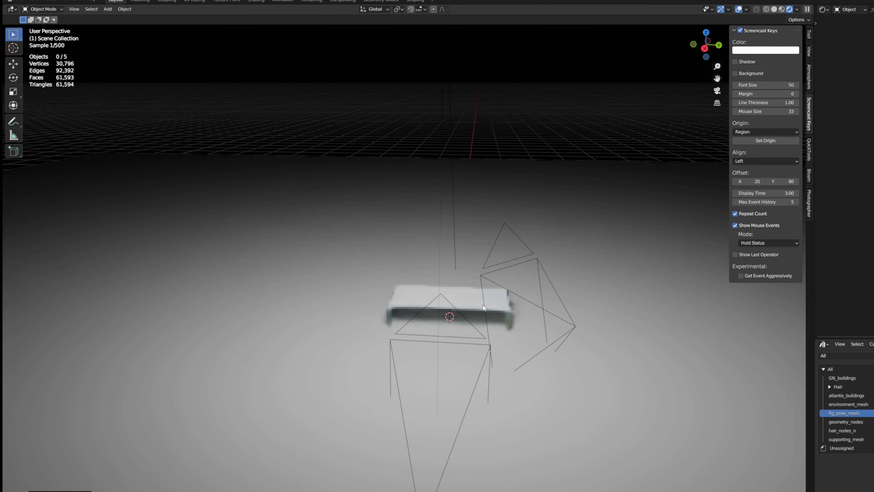
Step: Lift the thin desk until its legs stand on the floor, and replace it with the feather quill model
{"action": "left_click", "coordinate": [471, 306]}
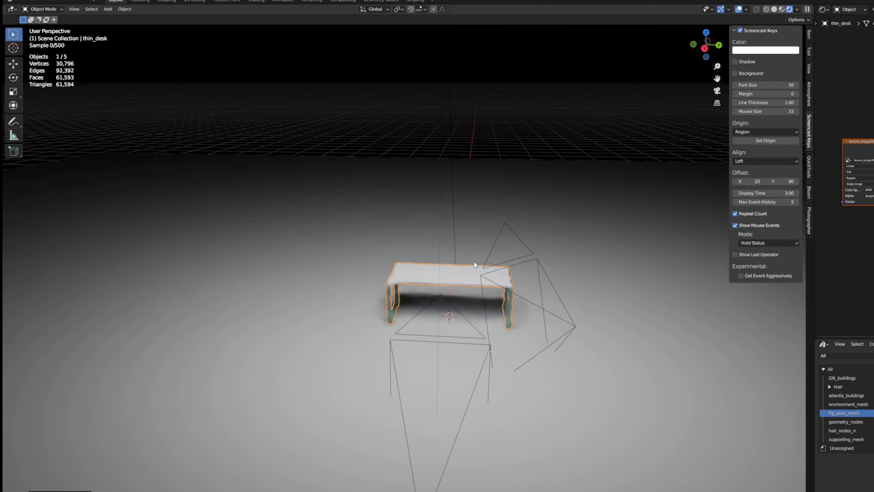
{"action": "middle_click_drag", "start_coordinate": [484, 261], "coordinate": [535, 272]}
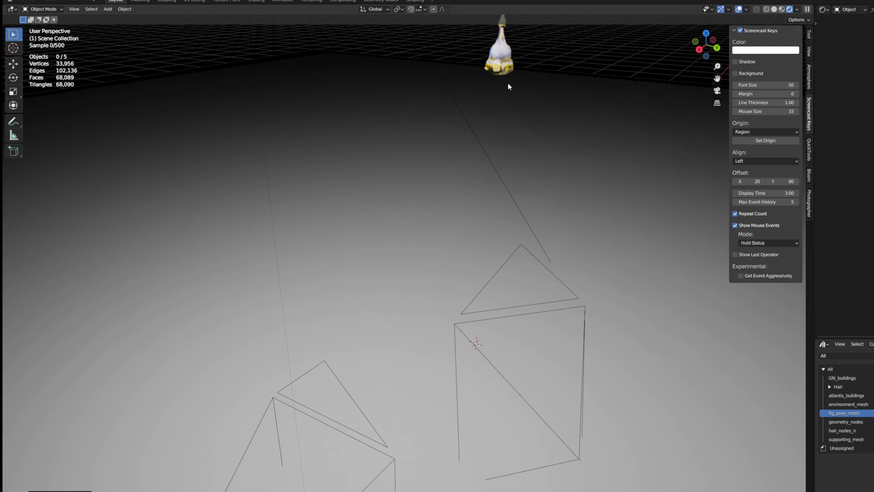
Step: Lower the feather quill along the Z axis to just above the floor and inspect it up close
{"action": "left_click", "coordinate": [508, 83]}
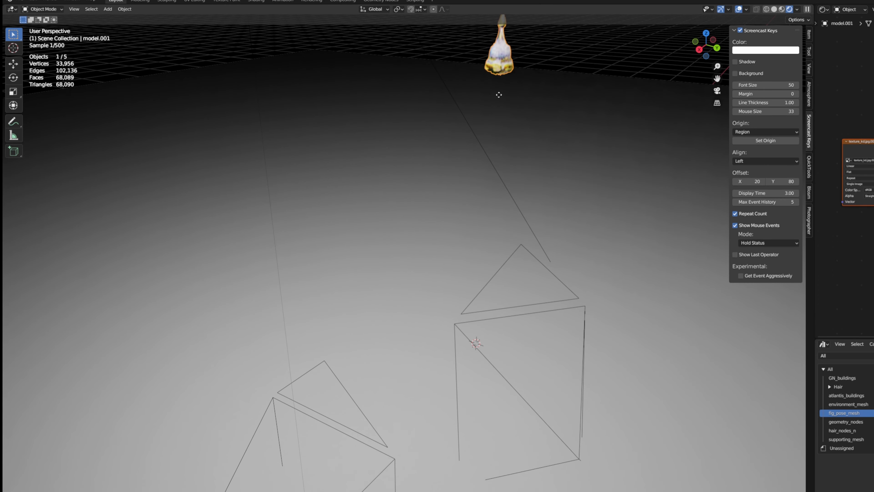
{"action": "key", "text": "g"}
{"action": "key", "text": "z"}
{"action": "left_click", "coordinate": [509, 274]}
{"action": "middle_click_drag", "start_coordinate": [509, 274], "coordinate": [585, 214]}
{"action": "scroll", "coordinate": [471, 201], "scroll_direction": "up", "scroll_amount": 3}
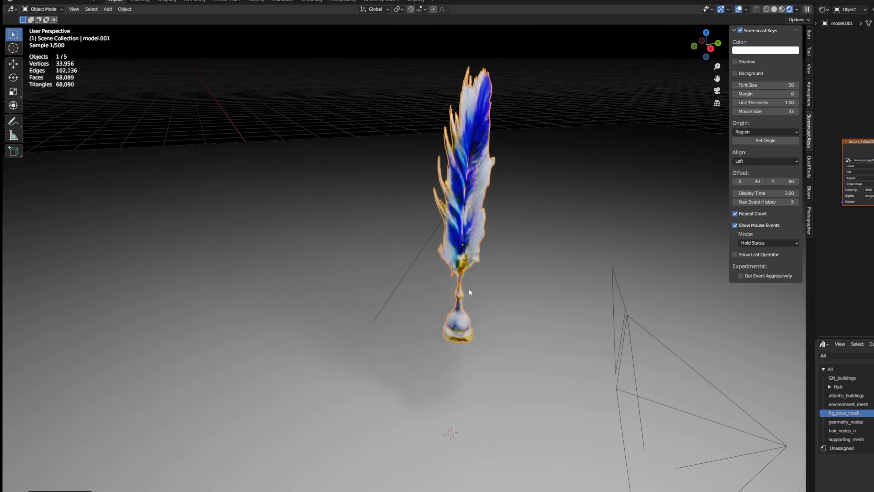
{"action": "middle_click_drag", "start_coordinate": [469, 292], "coordinate": [785, 220]}
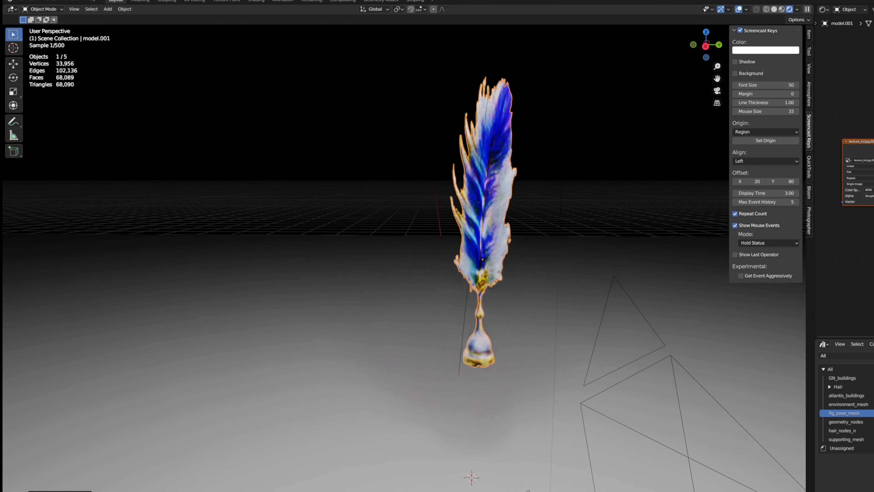
Step: Hide the feather quill and show the bone knife model in its place
{"action": "key", "text": "Delete"}
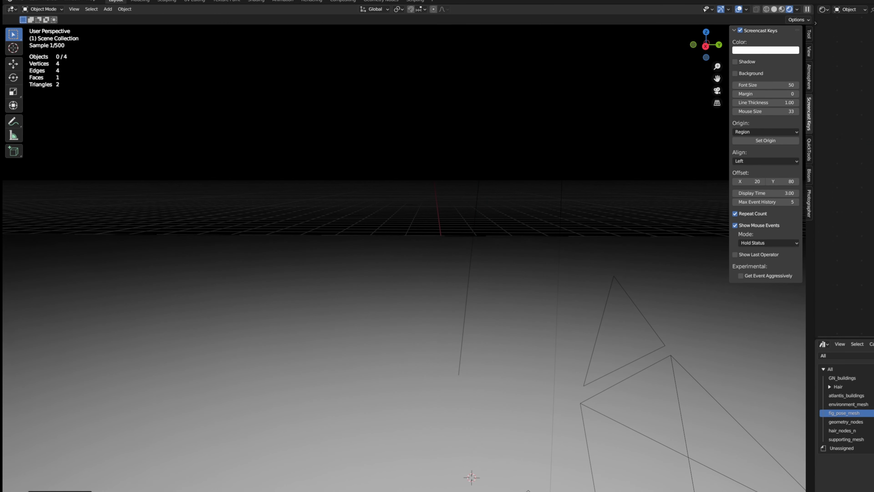
{"action": "key", "text": "ctrl+z"}
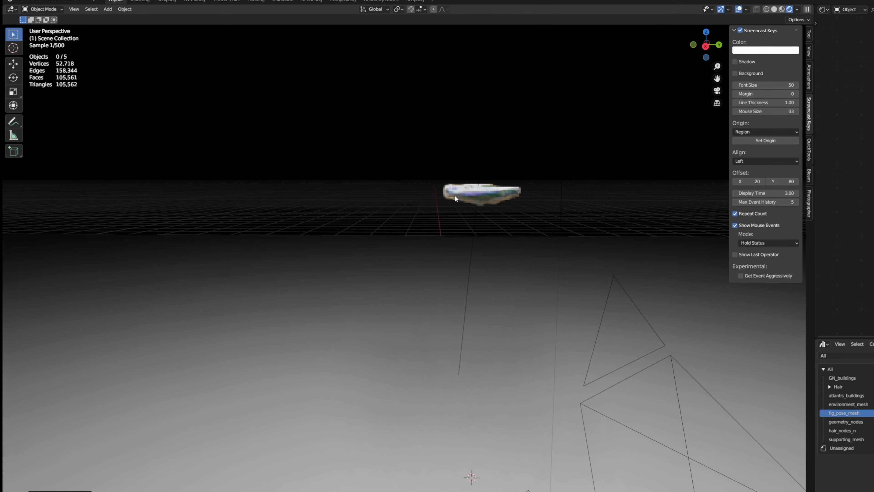
{"action": "key", "text": "ctrl+z"}
Step: Lower the bone knife along the Z axis toward the floor and view it from above
{"action": "left_click", "coordinate": [481, 188]}
{"action": "middle_click_drag", "start_coordinate": [481, 187], "coordinate": [475, 237]}
{"action": "key", "text": "g"}
{"action": "key", "text": "z"}
{"action": "left_click", "coordinate": [446, 226]}
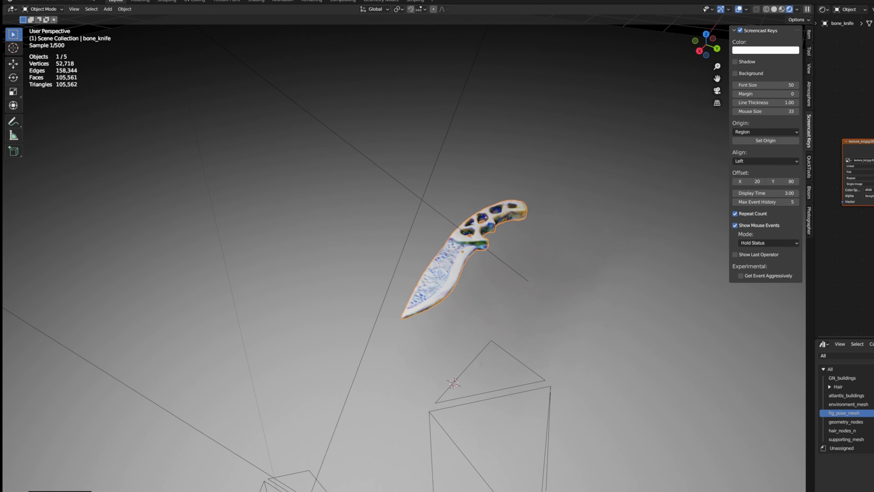
Step: Remove the bone knife from view, leaving only the floor, lights and cameras in the scene
{"action": "key", "text": "Delete"}
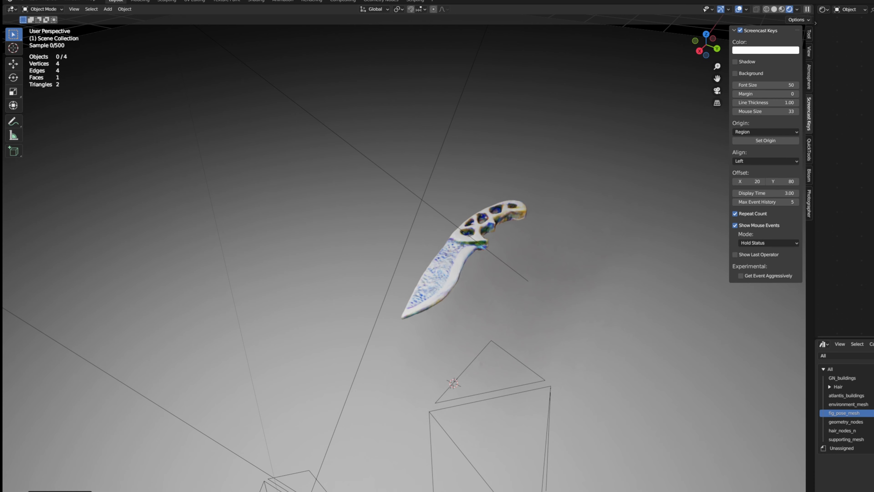
{"action": "middle_click_drag", "start_coordinate": [523, 250], "coordinate": [586, 240]}
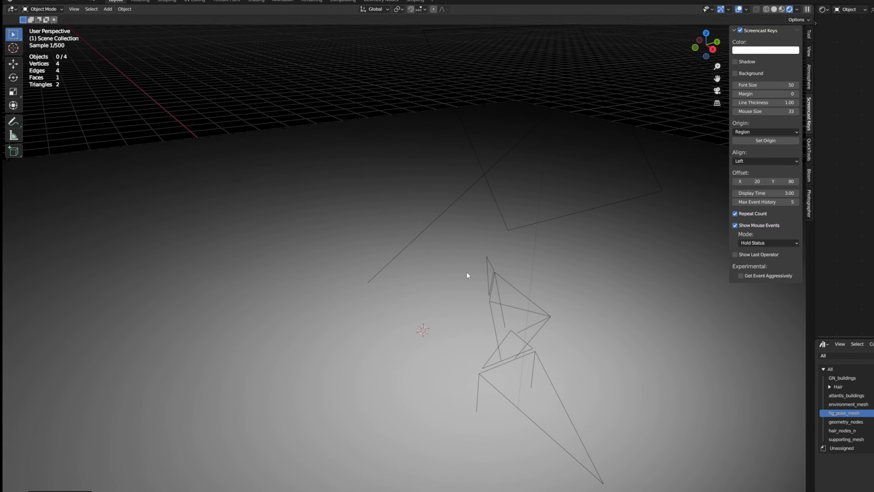
{"action": "middle_click_drag", "start_coordinate": [468, 274], "coordinate": [499, 245]}
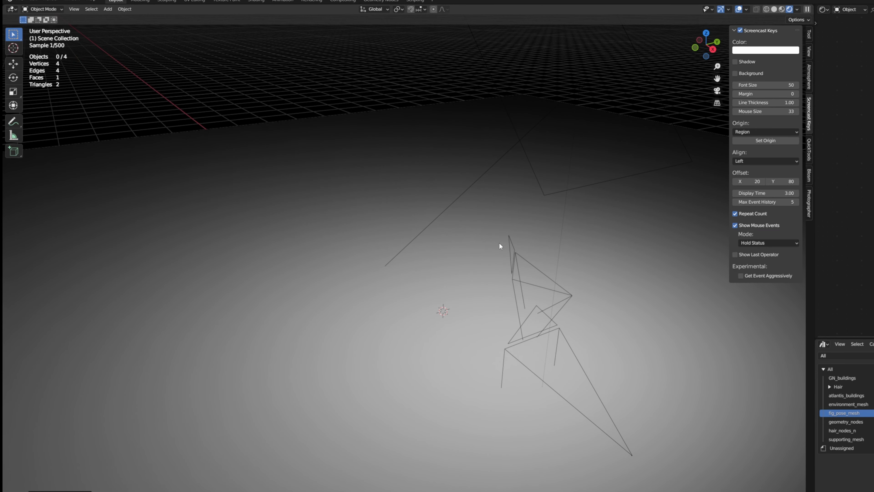
{"action": "middle_click_drag", "start_coordinate": [499, 243], "coordinate": [463, 247]}
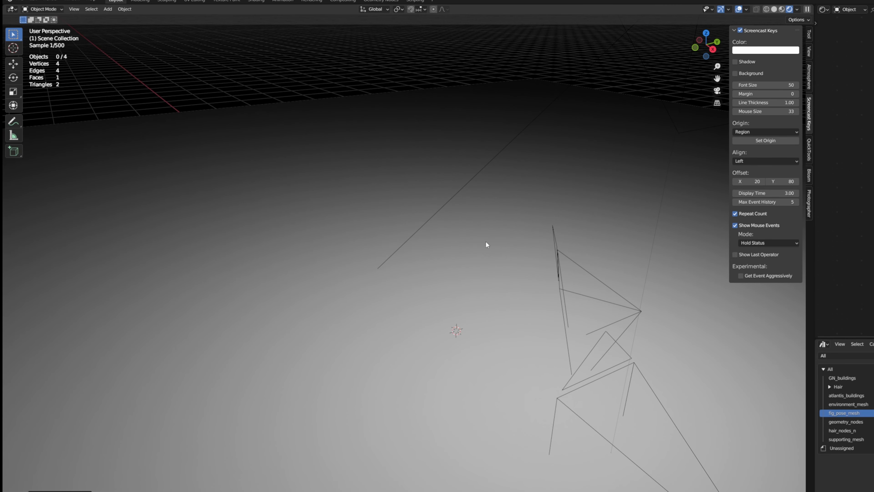
{"action": "mouse_move", "coordinate": [485, 241]}
{"action": "middle_mouse_down"}
{"action": "mouse_move", "coordinate": [504, 241]}
{"action": "mouse_move", "coordinate": [506, 227]}
{"action": "mouse_move", "coordinate": [492, 248]}
{"action": "middle_mouse_up"}
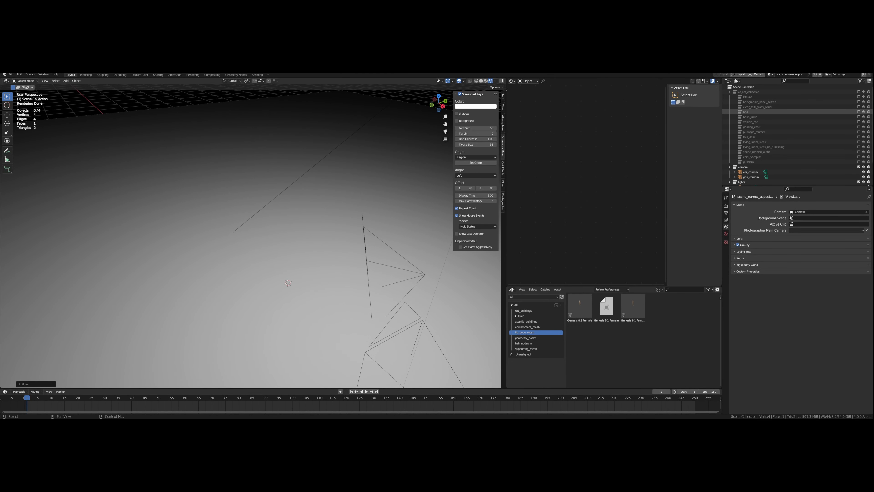
Step: Enable the bed's collection in the scene and select the bed
{"action": "left_click", "coordinate": [858, 112]}
{"action": "scroll", "coordinate": [240, 175], "scroll_direction": "down", "scroll_amount": 4}
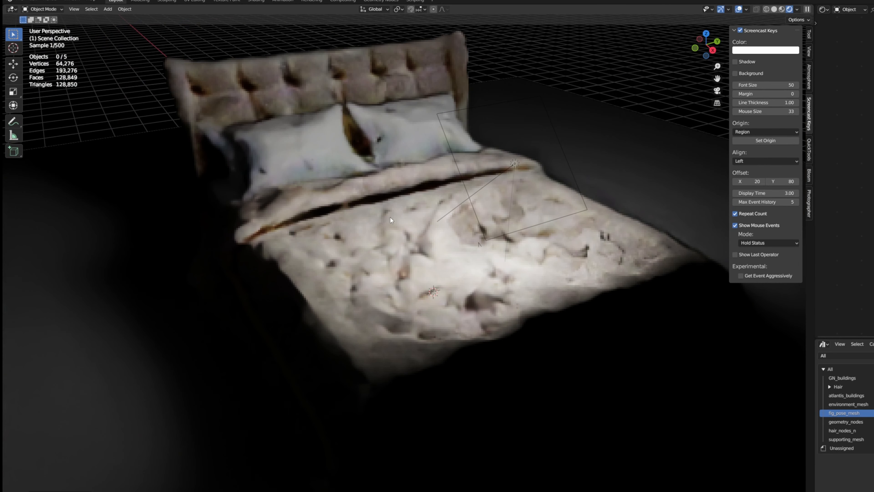
{"action": "left_click", "coordinate": [390, 221]}
{"action": "middle_click_drag", "start_coordinate": [445, 191], "coordinate": [438, 190]}
Step: Scale the bed along the global Z axis and apply a uniform scale to it
{"action": "key", "text": "s"}
{"action": "key", "text": "z"}
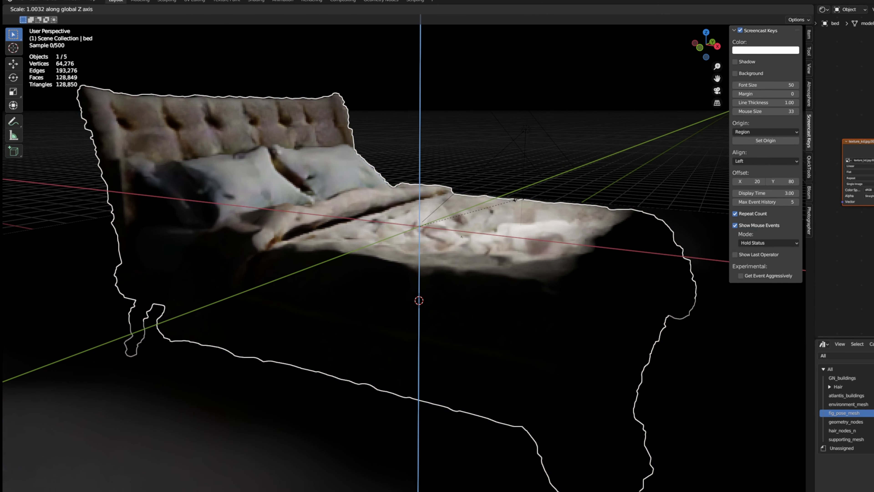
{"action": "left_click", "coordinate": [515, 199]}
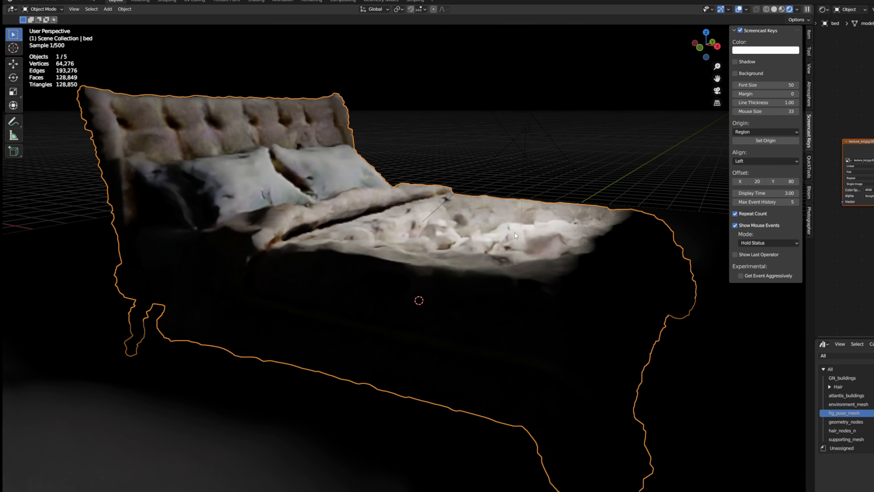
{"action": "key", "text": "s"}
{"action": "left_click", "coordinate": [453, 238]}
Step: Hide the bed and show the blue vehicle model in its place
{"action": "middle_click_drag", "start_coordinate": [511, 247], "coordinate": [439, 161]}
{"action": "key", "text": "Delete"}
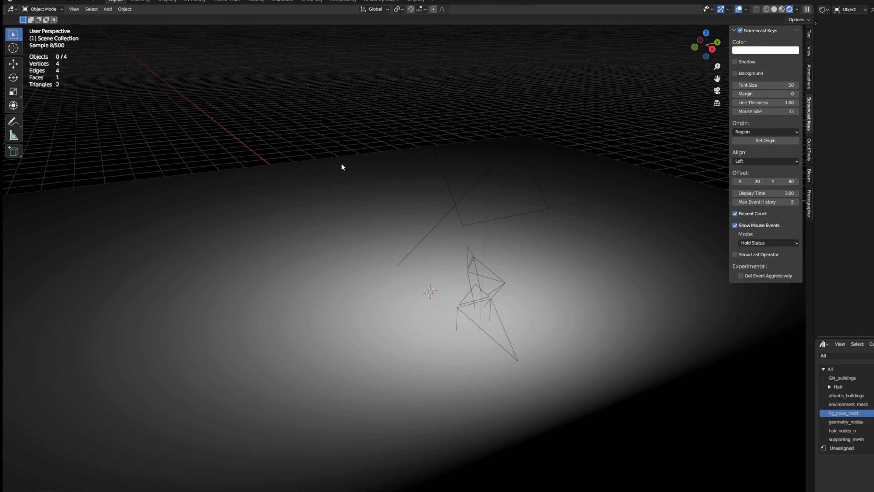
{"action": "scroll", "coordinate": [443, 150], "scroll_direction": "up", "scroll_amount": 2}
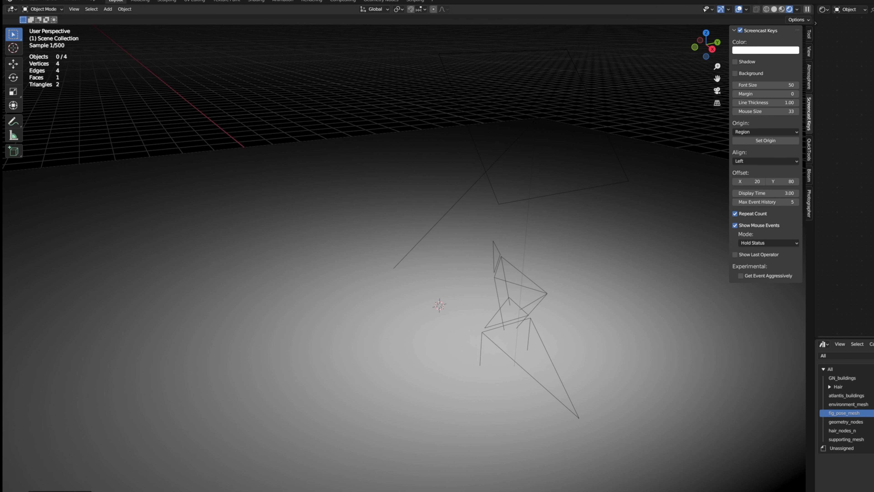
{"action": "scroll", "coordinate": [562, 224], "scroll_direction": "up", "scroll_amount": 3}
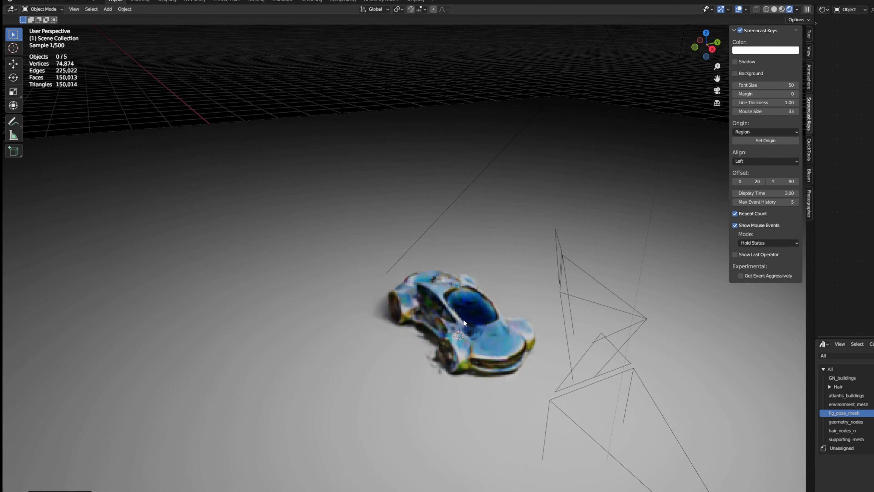
Step: Select the blue vehicle and examine its body up close from the side and the front
{"action": "scroll", "coordinate": [463, 319], "scroll_direction": "up", "scroll_amount": 2}
{"action": "left_click", "coordinate": [530, 352]}
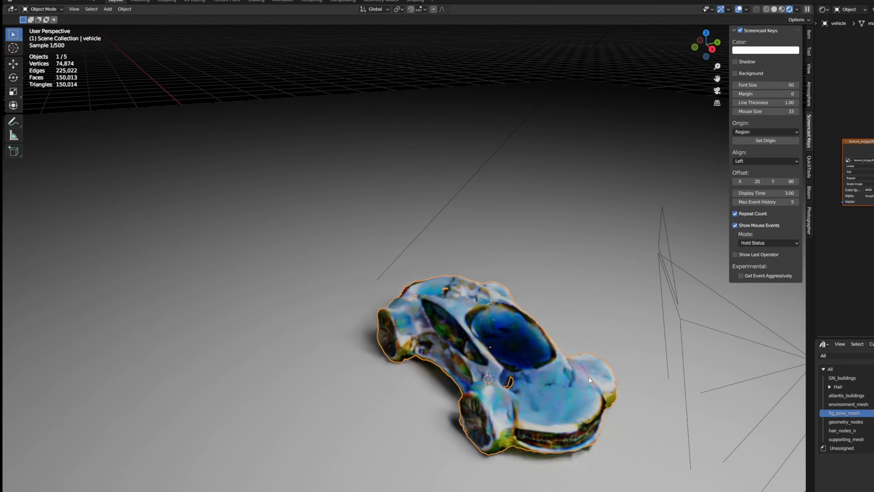
{"action": "middle_click_drag", "start_coordinate": [588, 376], "coordinate": [560, 311], "text": "shift"}
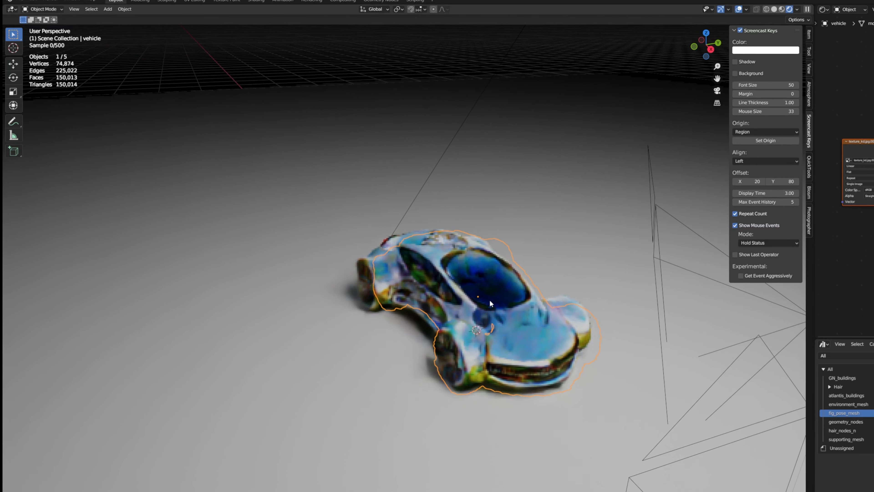
{"action": "middle_click_drag", "start_coordinate": [491, 303], "coordinate": [441, 294]}
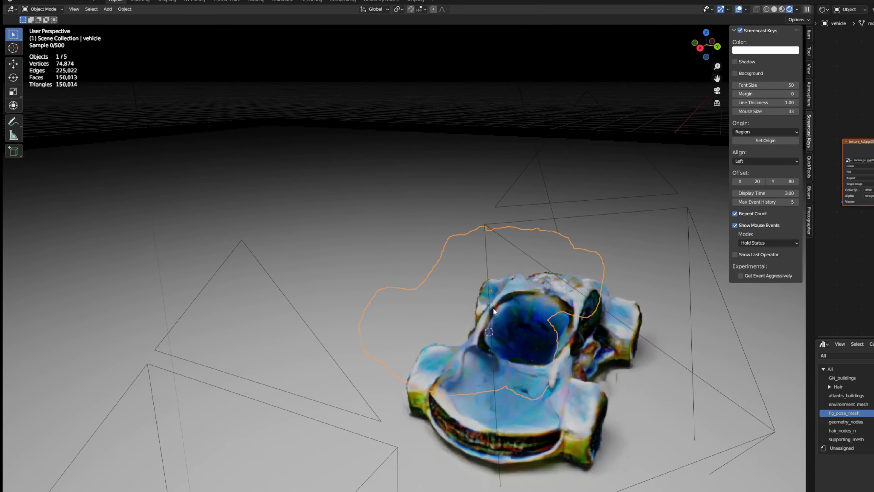
Step: Turn on the car's area light and view the lit vehicle from a low front angle
{"action": "middle_click_drag", "start_coordinate": [494, 308], "coordinate": [513, 304]}
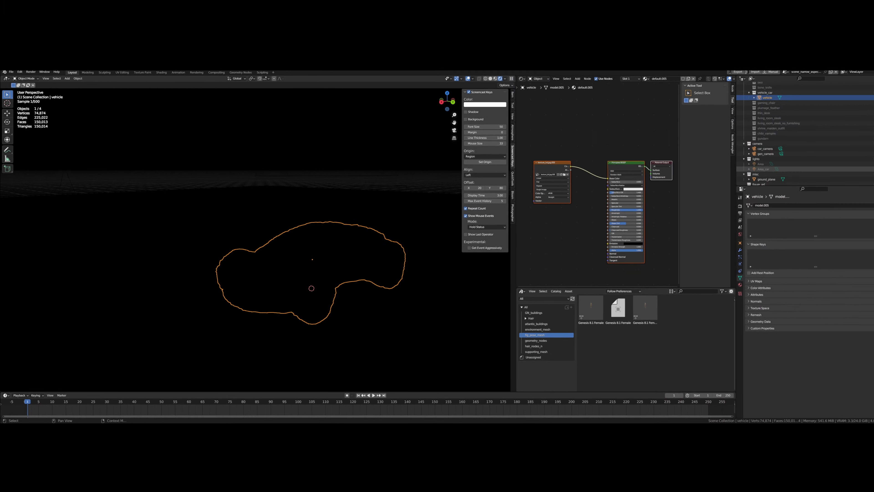
{"action": "left_click", "coordinate": [863, 170]}
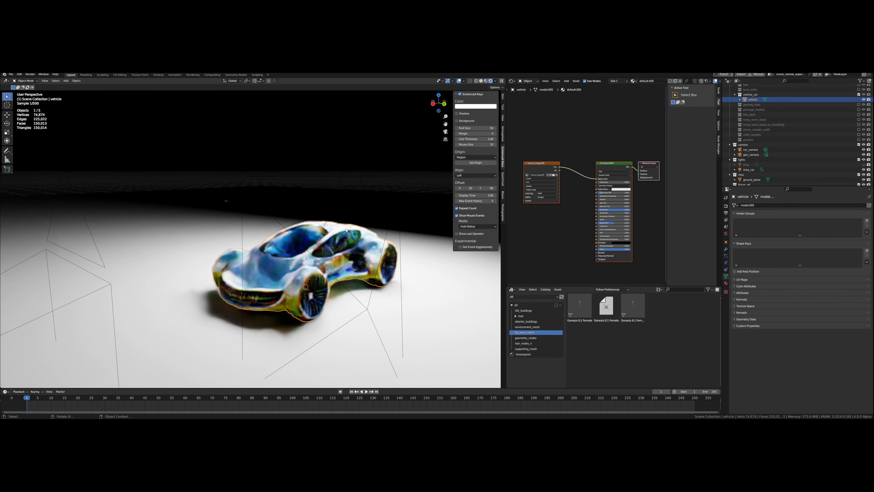
{"action": "middle_click_drag", "start_coordinate": [320, 251], "coordinate": [317, 233]}
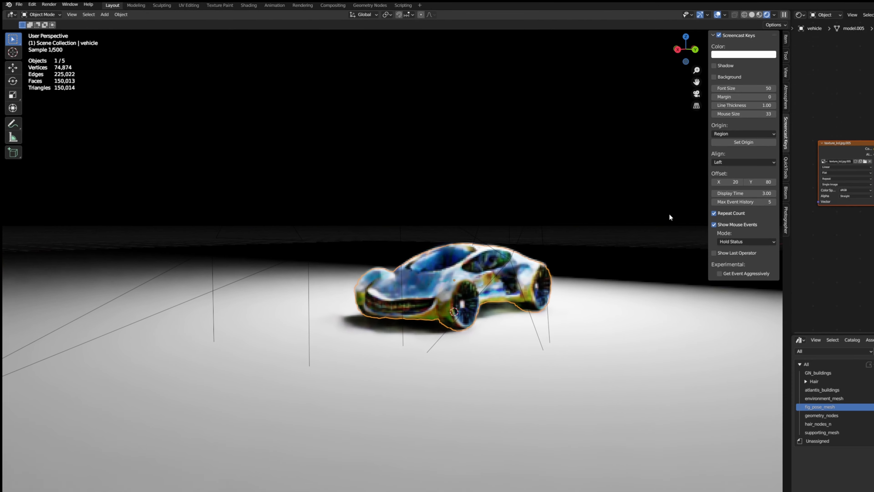
Step: Look through gen_camera, switch the view to car_camera, and frame the vehicle in it
{"action": "left_click", "coordinate": [810, 225]}
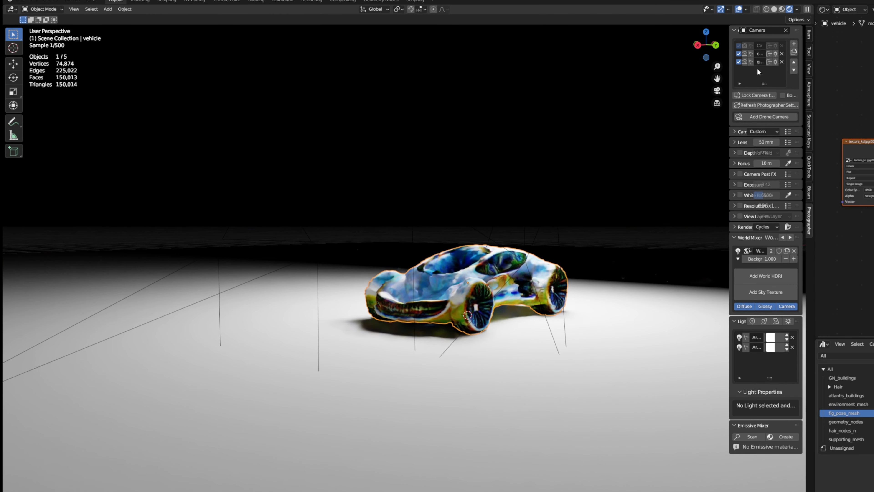
{"action": "left_click", "coordinate": [744, 61]}
{"action": "left_click", "coordinate": [744, 62]}
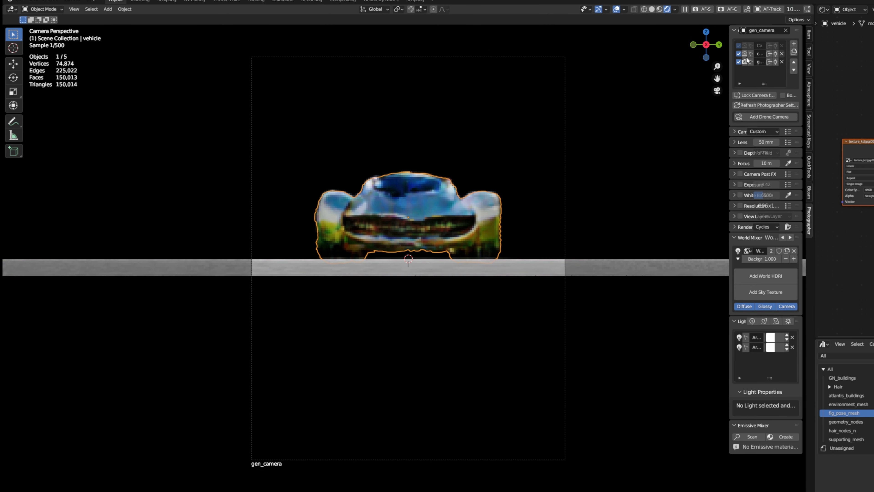
{"action": "left_click", "coordinate": [745, 54]}
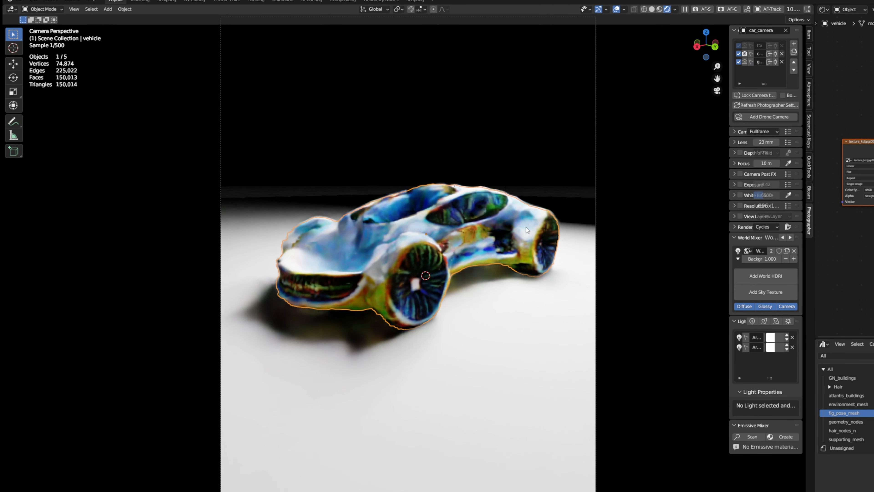
{"action": "scroll", "coordinate": [443, 212], "scroll_direction": "down", "scroll_amount": 1}
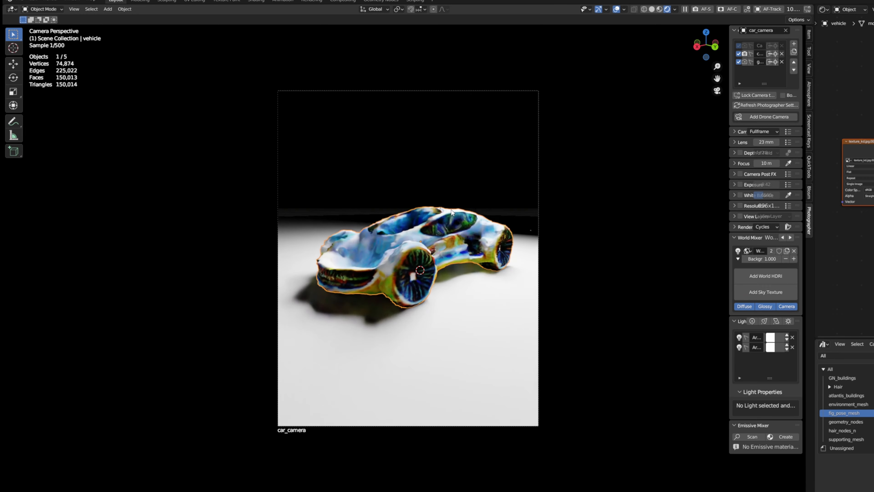
{"action": "middle_click_drag", "start_coordinate": [445, 213], "coordinate": [446, 237], "text": "shift"}
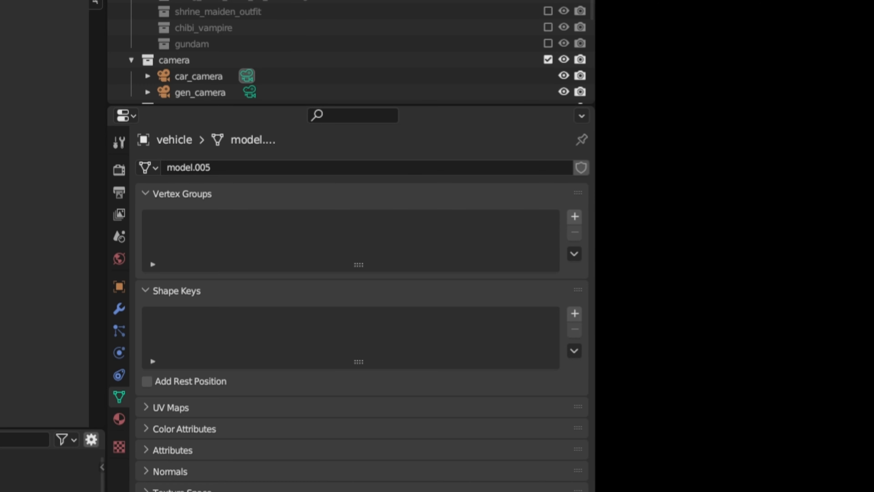
Step: Show the output resolution settings, list the file's scenes, and make the one named Scene active
{"action": "left_click", "coordinate": [119, 193]}
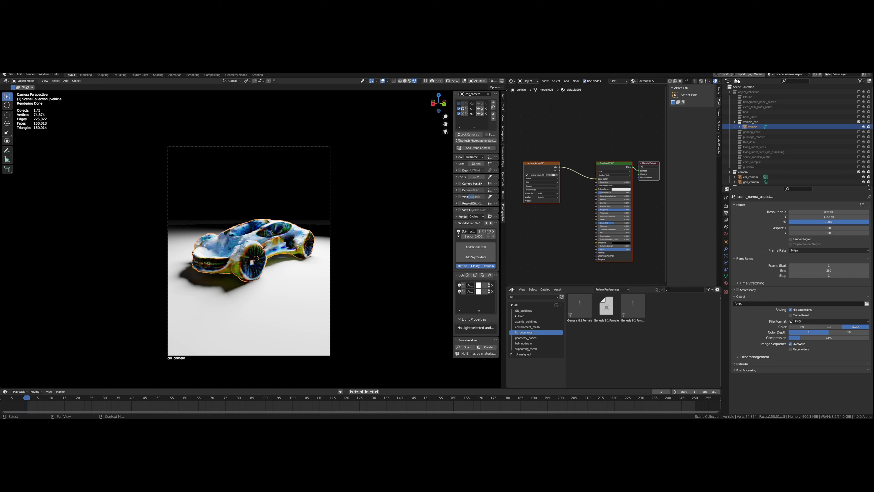
{"action": "left_click", "coordinate": [737, 80]}
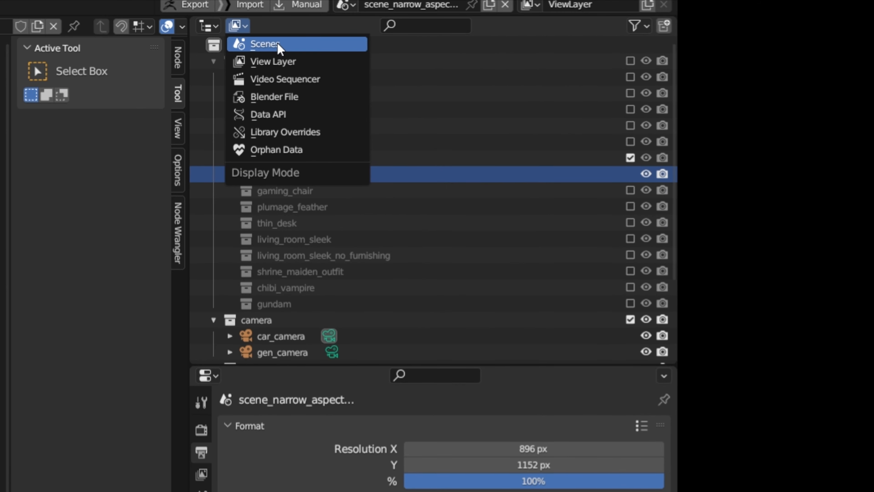
{"action": "left_click", "coordinate": [278, 45]}
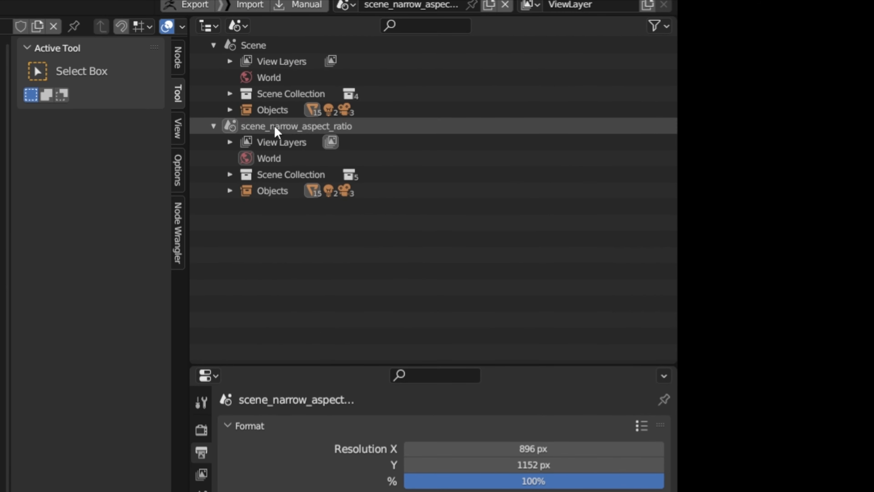
{"action": "left_click", "coordinate": [282, 47]}
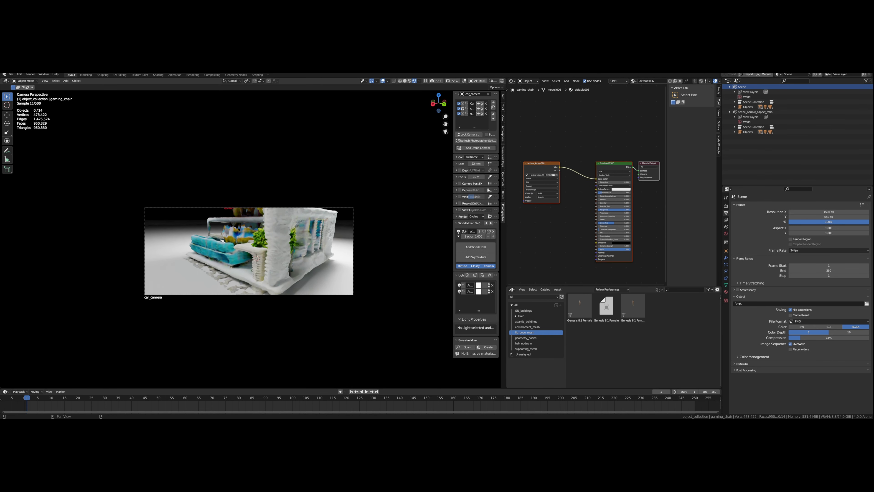
Step: Return the outliner to the view layer listing, disable object_collection, and enable only the vehicle_car collection
{"action": "left_click", "coordinate": [737, 81]}
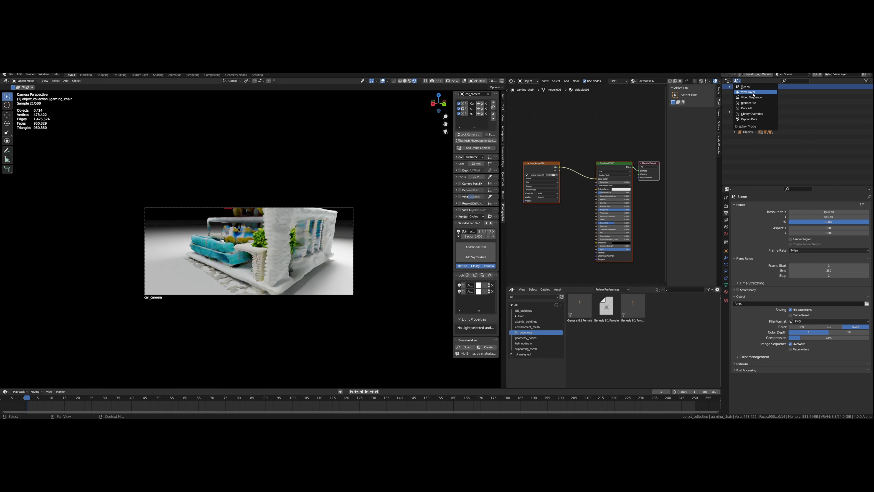
{"action": "left_click", "coordinate": [752, 93]}
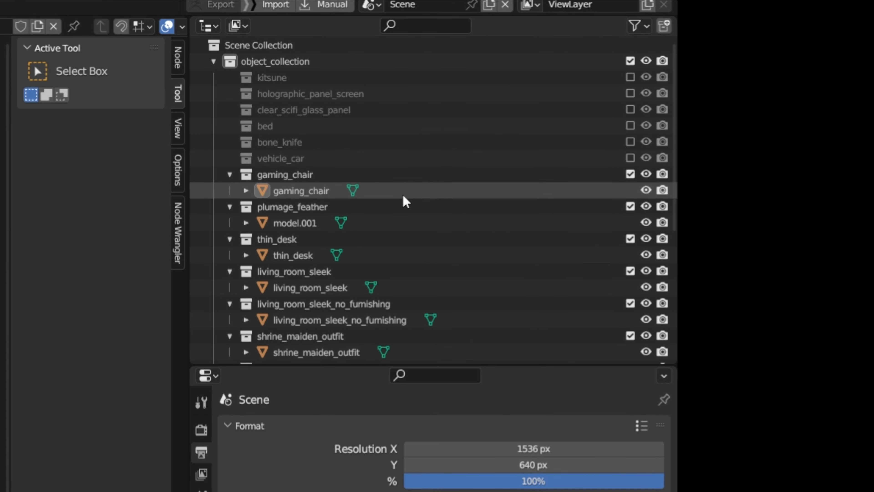
{"action": "left_click", "coordinate": [629, 61]}
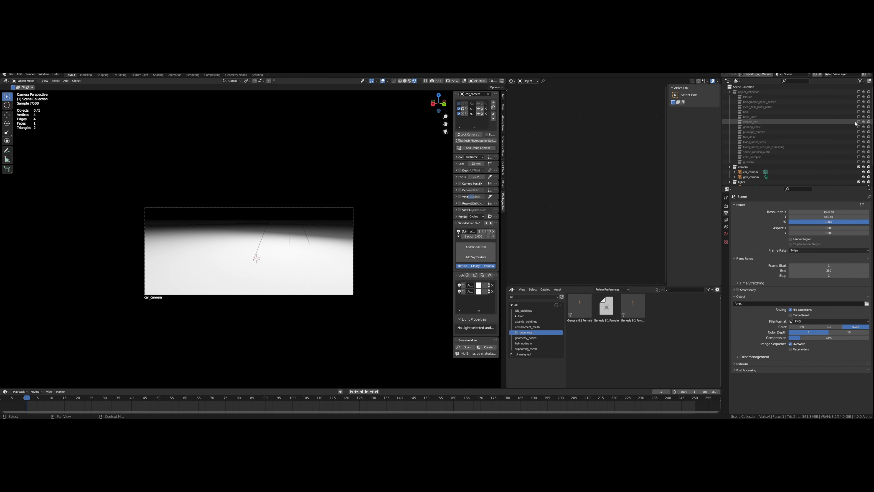
{"action": "left_click", "coordinate": [859, 121]}
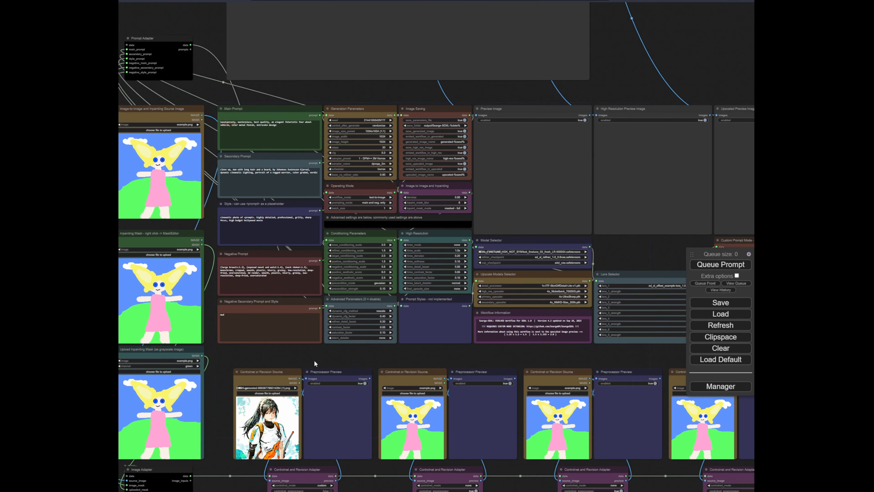
Step: Switch to the ComfyUI workflow, look over its nodes, and read the SeargeSDXL GitHub readme down to the Version 4.2 section
{"action": "left_click_drag", "start_coordinate": [314, 364], "coordinate": [310, 390]}
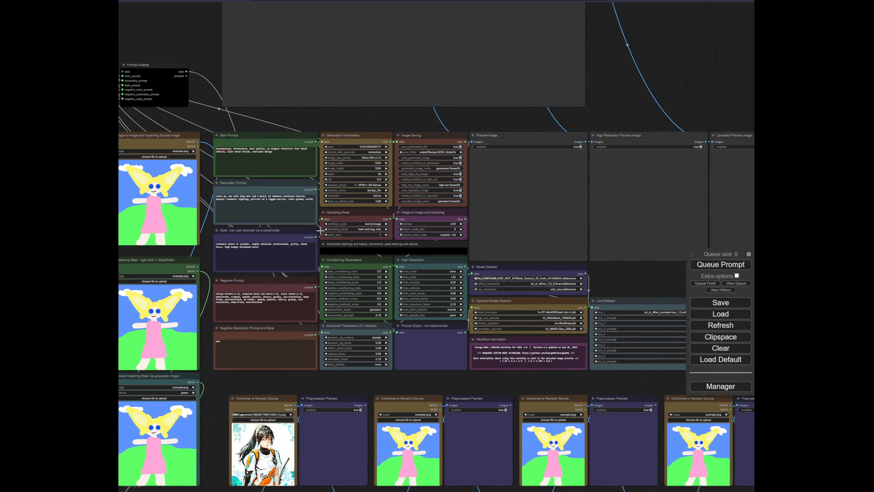
{"action": "scroll", "coordinate": [320, 230], "scroll_direction": "up", "scroll_amount": 1}
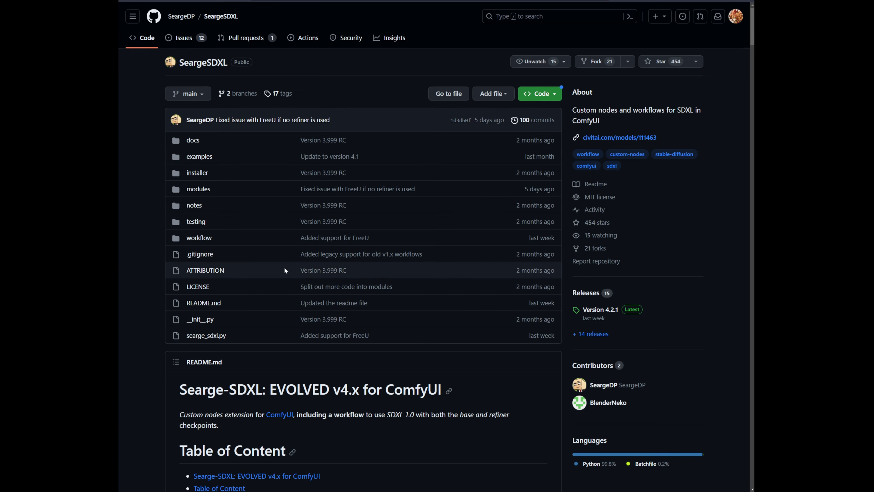
{"action": "scroll", "coordinate": [403, 310], "scroll_direction": "down", "scroll_amount": 4}
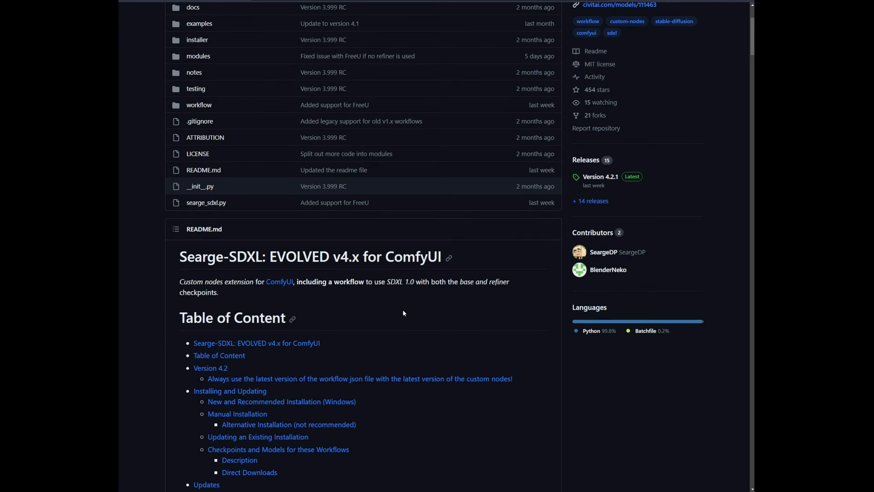
{"action": "scroll", "coordinate": [230, 220], "scroll_direction": "down", "scroll_amount": 8}
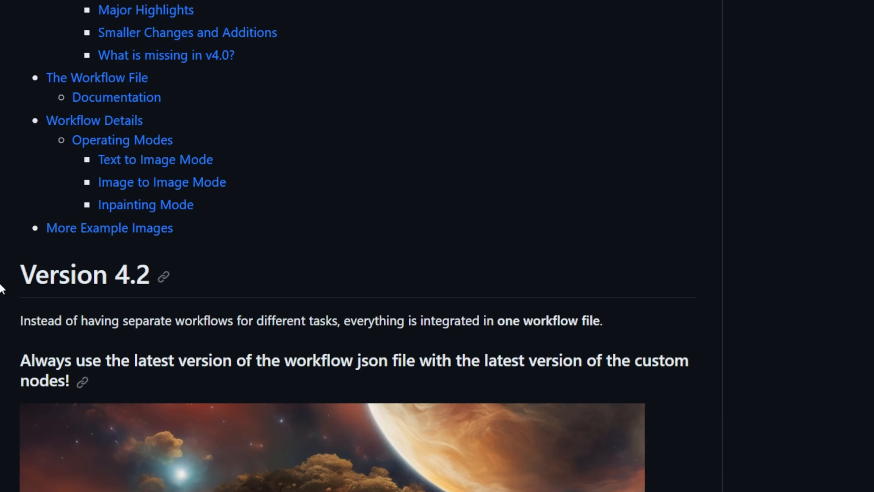
{"action": "left_click_drag", "start_coordinate": [2, 286], "coordinate": [180, 288]}
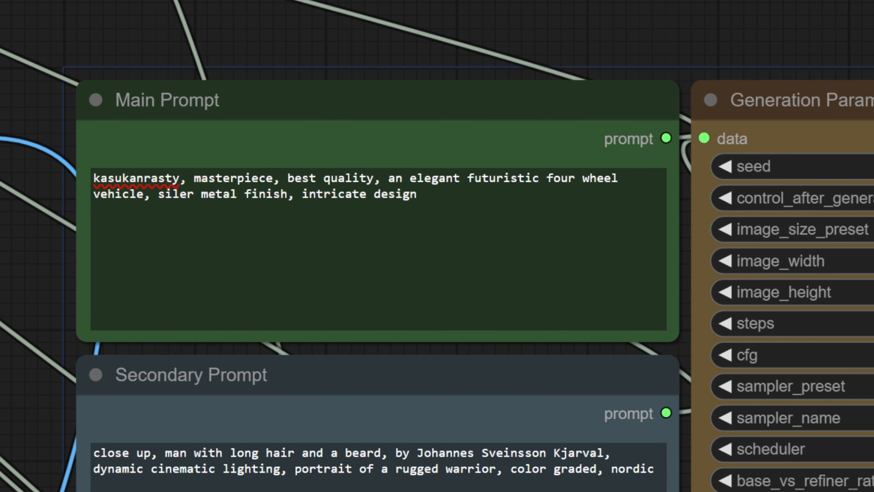
Step: Review the futuristic four wheel vehicle wording in the main prompt and correct "siler" to "silver"
{"action": "left_click_drag", "start_coordinate": [221, 164], "coordinate": [74, 175]}
{"action": "left_click", "coordinate": [277, 59]}
{"action": "left_click_drag", "start_coordinate": [390, 178], "coordinate": [627, 186]}
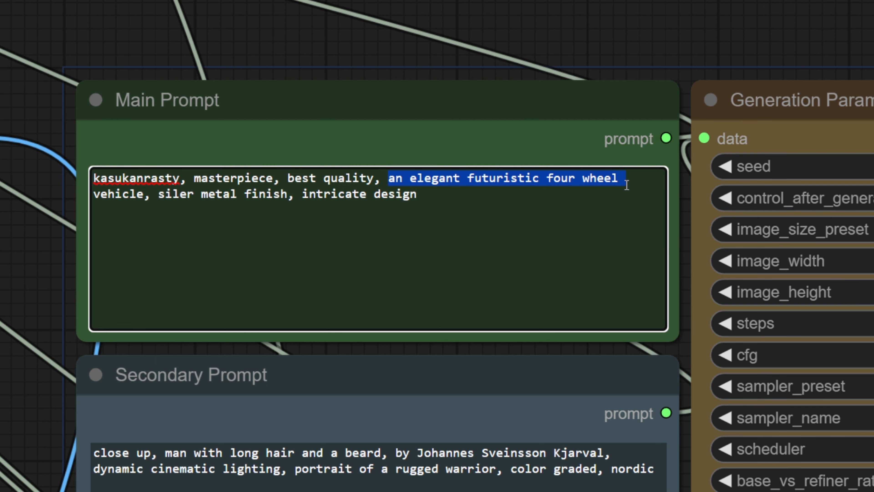
{"action": "left_click", "coordinate": [129, 206]}
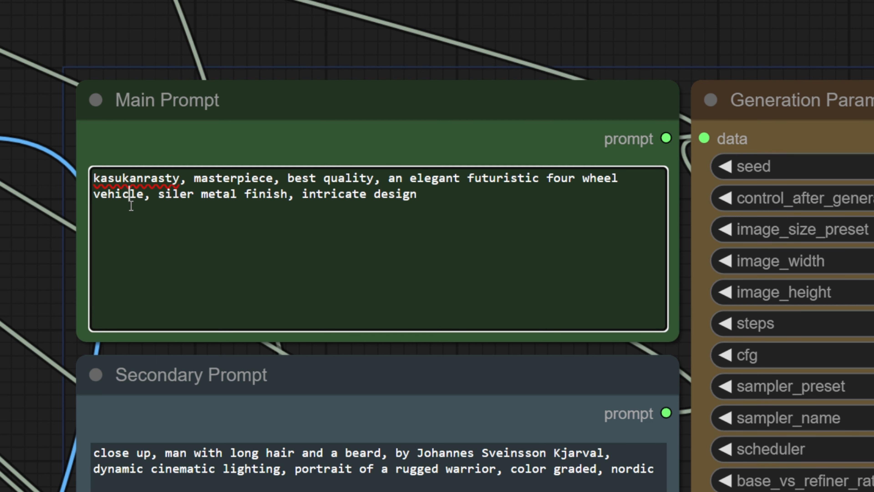
{"action": "left_click", "coordinate": [182, 198]}
{"action": "type", "text": "v"}
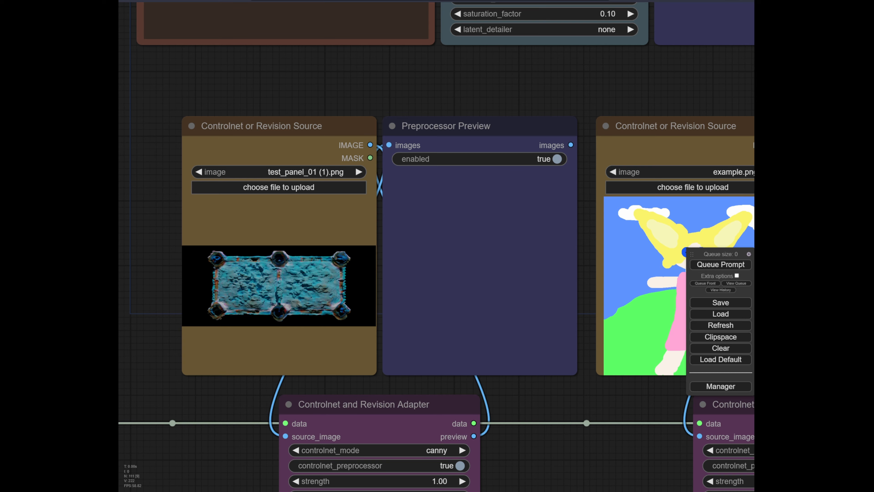
Step: Load vehicle_01 (2).png into the first Controlnet or Revision Source node and check its adapter's canny settings
{"action": "left_click", "coordinate": [278, 187]}
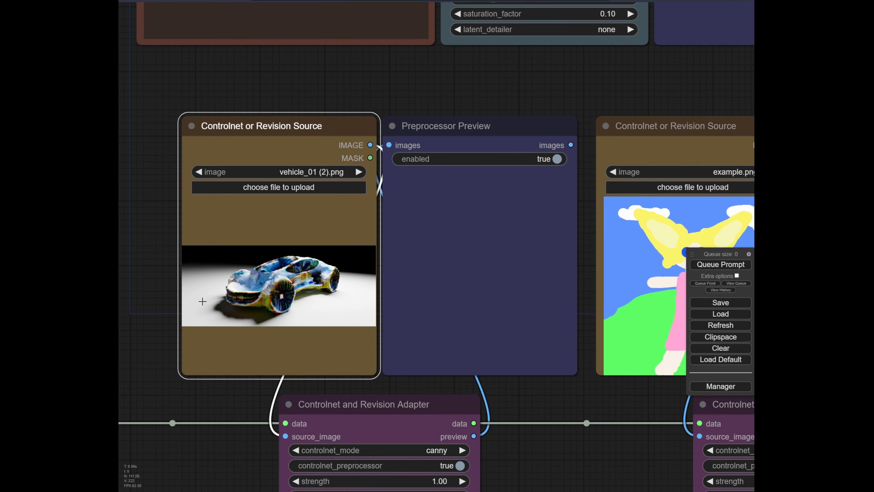
{"action": "scroll", "coordinate": [450, 366], "scroll_direction": "down", "scroll_amount": 5}
{"action": "left_click_drag", "start_coordinate": [506, 448], "coordinate": [414, 345]}
{"action": "scroll", "coordinate": [387, 345], "scroll_direction": "up", "scroll_amount": 4}
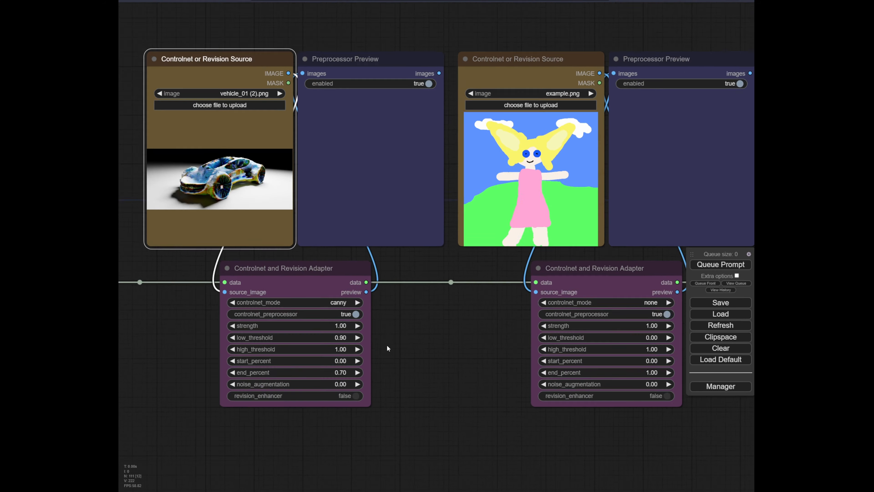
{"action": "scroll", "coordinate": [373, 348], "scroll_direction": "up", "scroll_amount": 1}
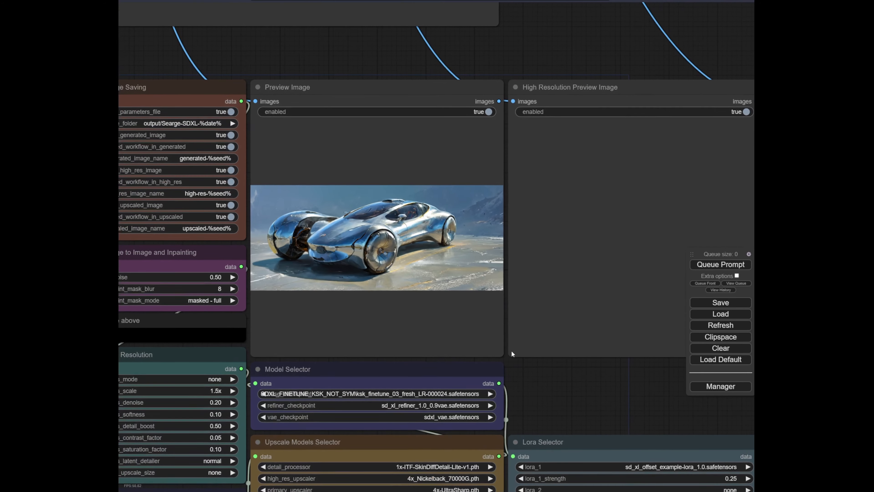
Step: Examine the generated silver car in the Preview Image node up close and at a wider zoom
{"action": "scroll", "coordinate": [345, 230], "scroll_direction": "up", "scroll_amount": 3}
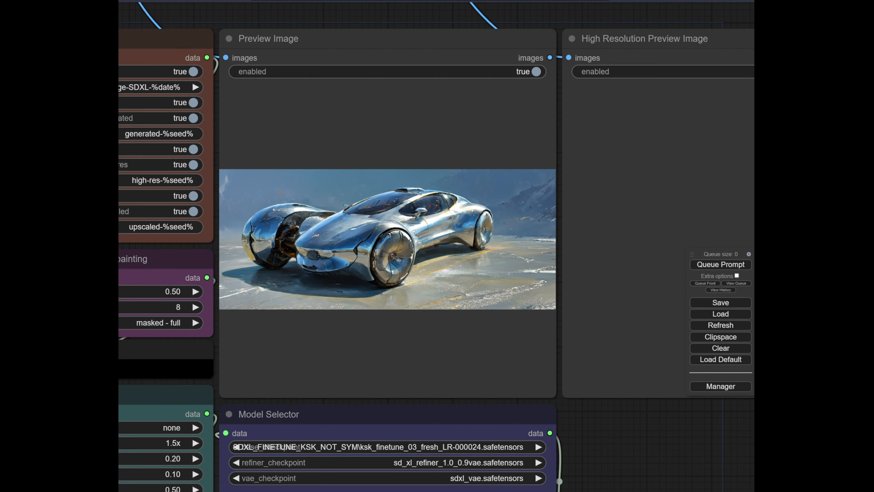
{"action": "scroll", "coordinate": [293, 186], "scroll_direction": "up", "scroll_amount": 4}
{"action": "scroll", "coordinate": [347, 216], "scroll_direction": "down", "scroll_amount": 2}
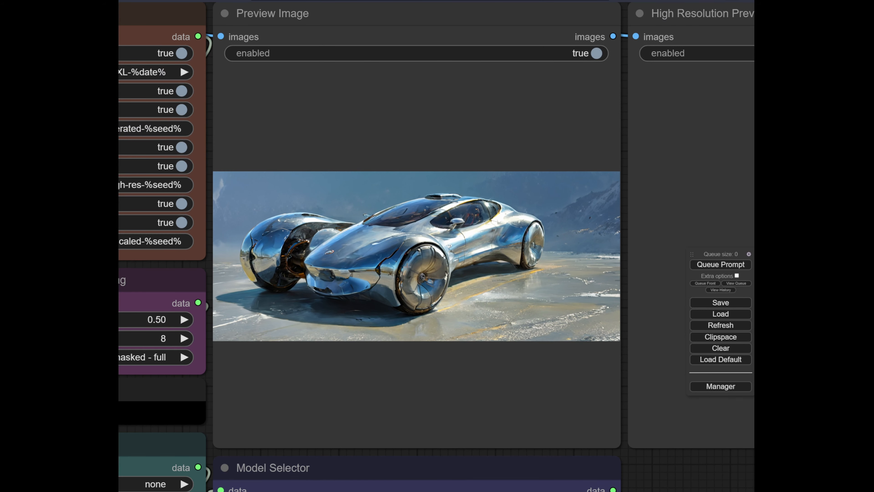
{"action": "scroll", "coordinate": [455, 225], "scroll_direction": "up", "scroll_amount": 2}
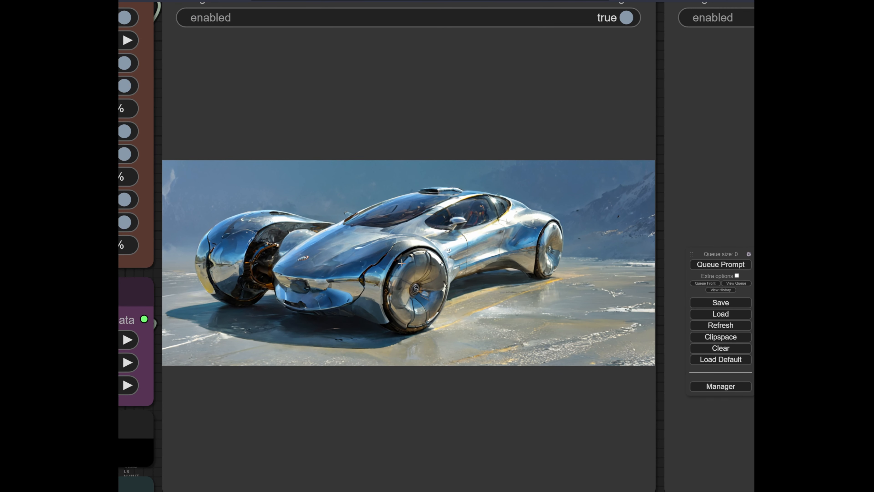
{"action": "scroll", "coordinate": [319, 233], "scroll_direction": "down", "scroll_amount": 4}
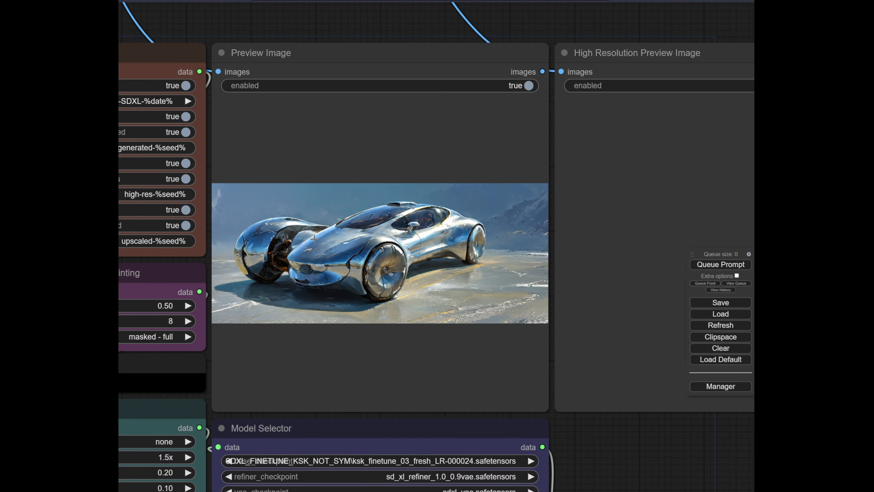
{"action": "scroll", "coordinate": [348, 238], "scroll_direction": "down", "scroll_amount": 2}
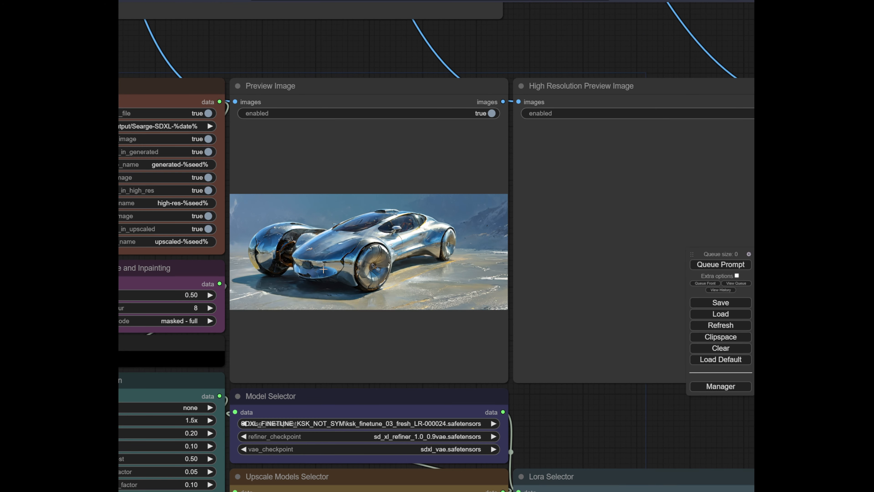
Step: Queue the prompt for another generation, and switch to the image browser to open the saved 00008 car image at full size
{"action": "left_click_drag", "start_coordinate": [558, 427], "coordinate": [557, 151]}
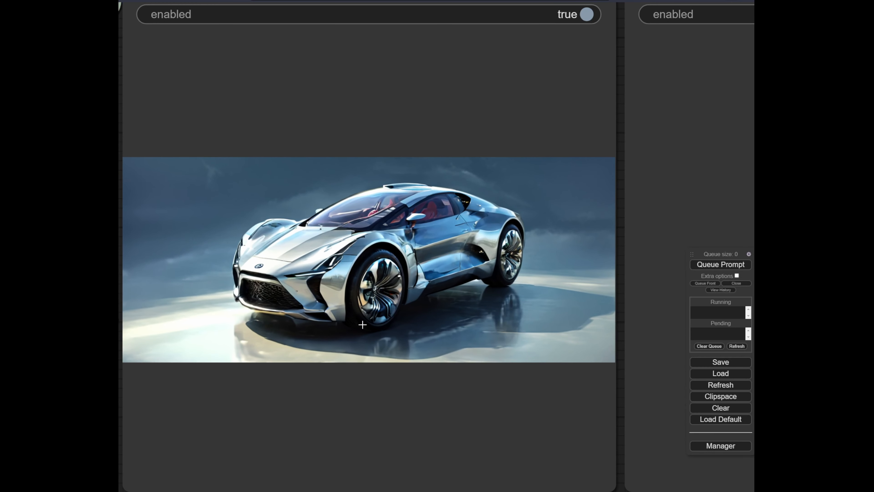
{"action": "left_click", "coordinate": [723, 265]}
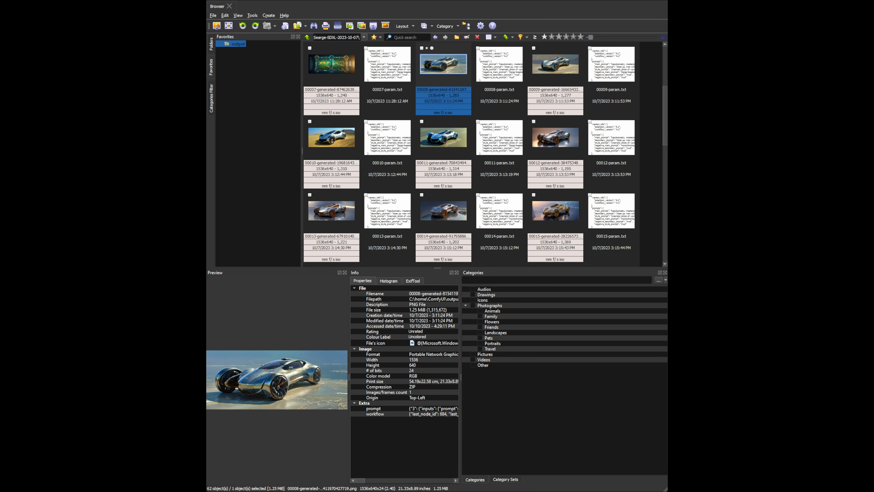
{"action": "key", "text": "Return"}
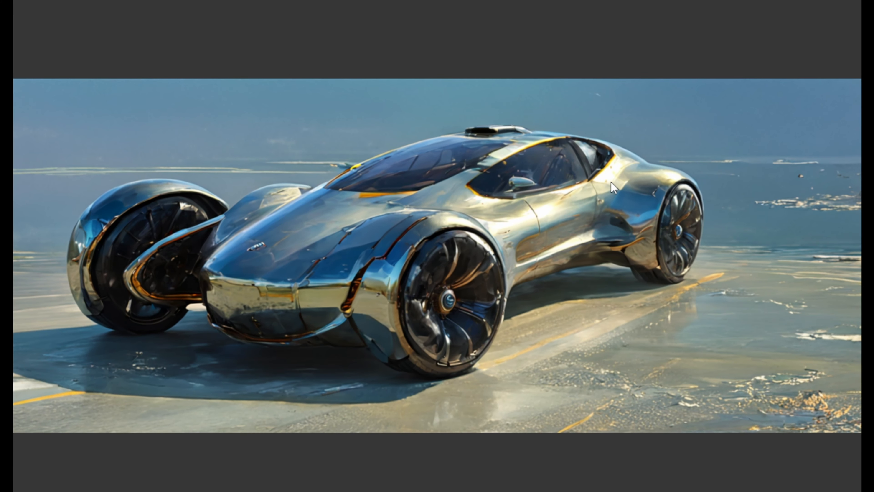
Step: Browse the generated silver car images at full size, going back a few to compare the versions with gold and copper detailing
{"action": "scroll", "coordinate": [532, 218], "scroll_direction": "down", "scroll_amount": 1}
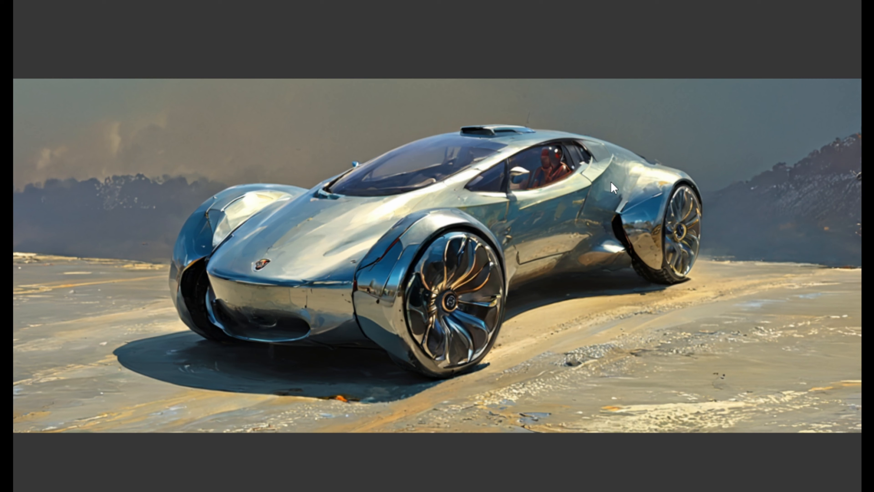
{"action": "scroll", "coordinate": [611, 182], "scroll_direction": "down", "scroll_amount": 3}
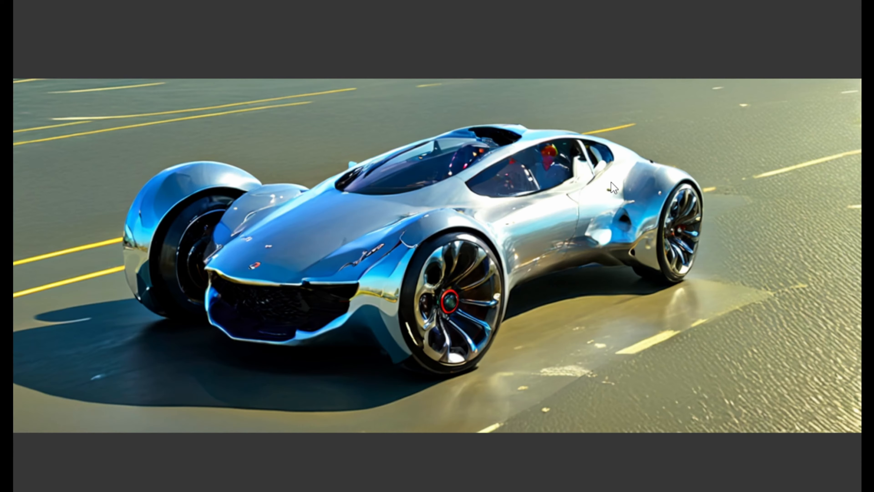
{"action": "scroll", "coordinate": [611, 182], "scroll_direction": "down", "scroll_amount": 4}
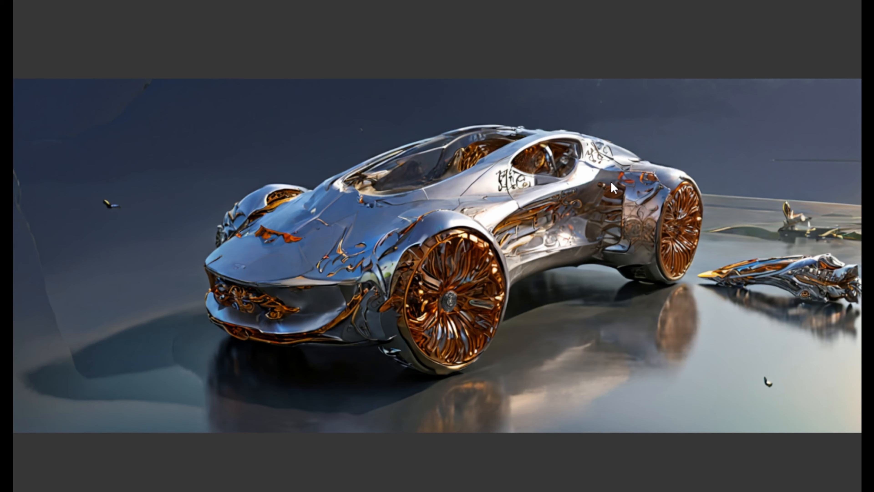
{"action": "key", "text": "Right"}
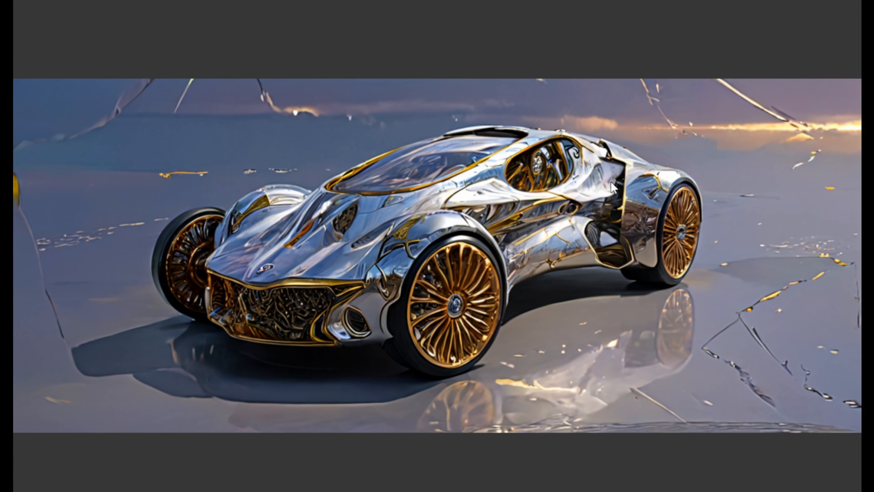
{"action": "key", "text": "Left"}
{"action": "key", "text": "Left"}
{"action": "key", "text": "Right"}
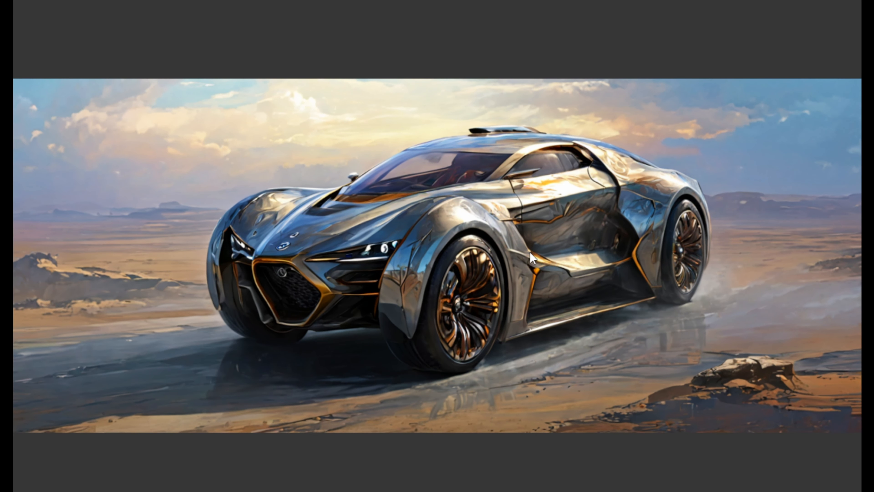
Step: Examine the remaining generated car variations one by one, checking wheel placement, bodywork and backgrounds
{"action": "key", "text": "Right"}
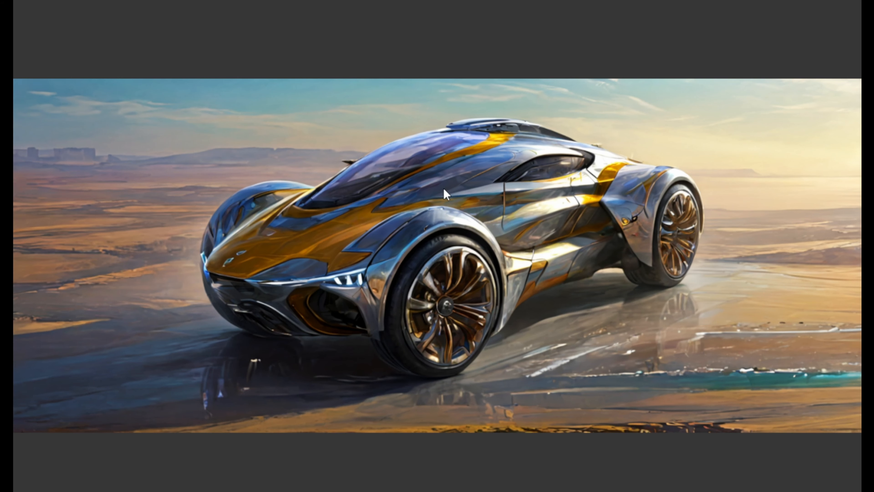
{"action": "key", "text": "Right"}
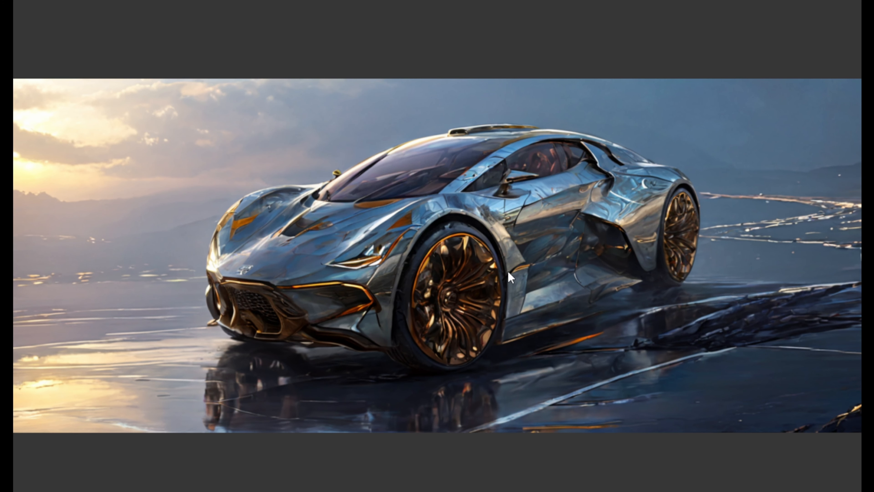
{"action": "key", "text": "Right"}
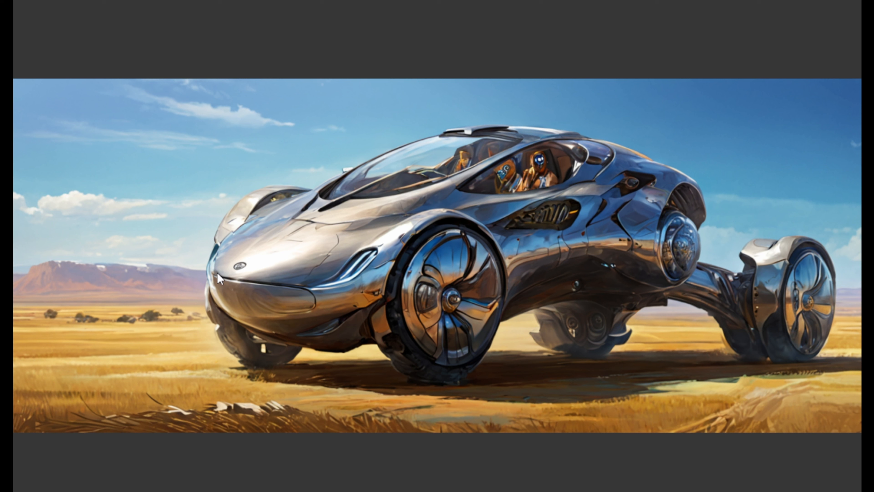
{"action": "key", "text": "Right"}
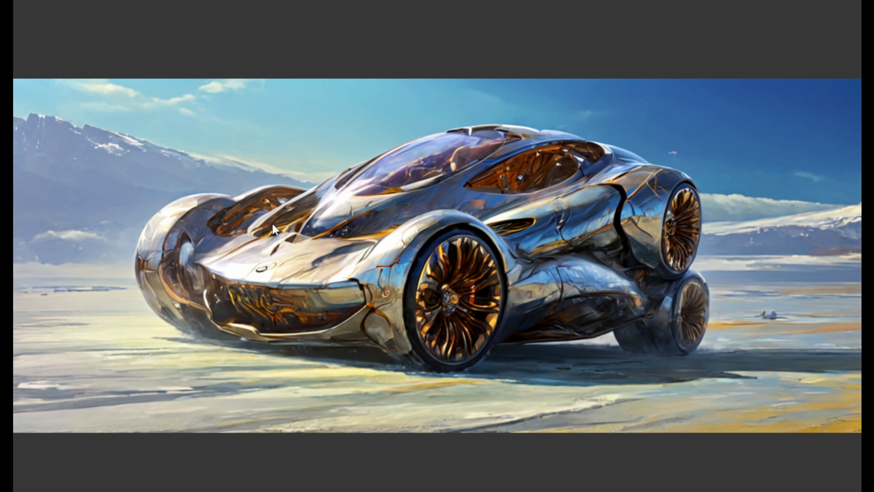
{"action": "key", "text": "Right"}
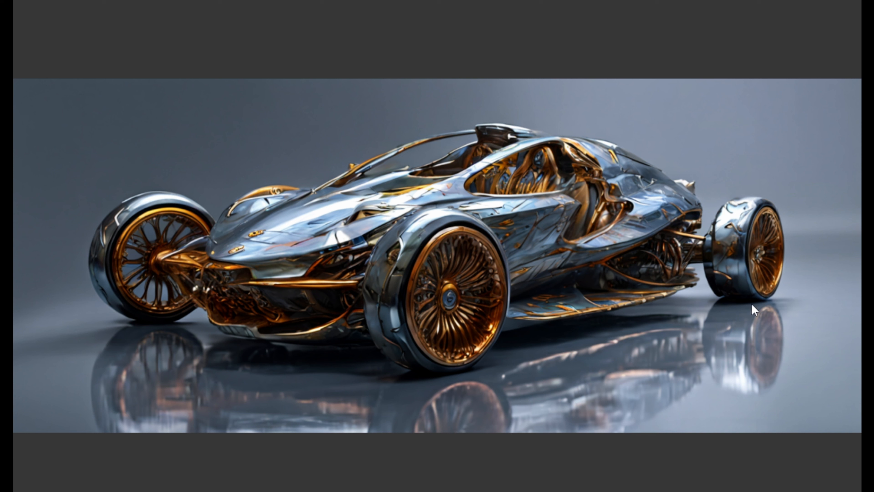
{"action": "key", "text": "Right"}
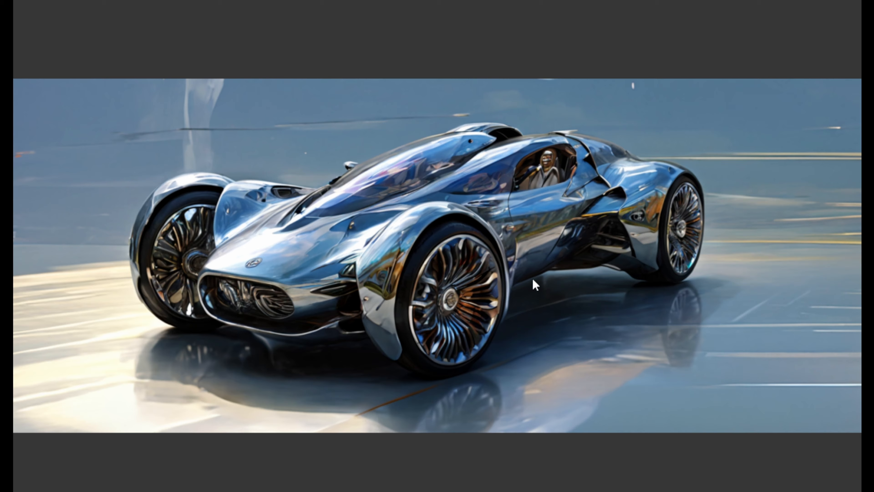
{"action": "key", "text": "Right"}
{"action": "key", "text": "Right"}
{"action": "key", "text": "Right"}
{"action": "key", "text": "Right"}
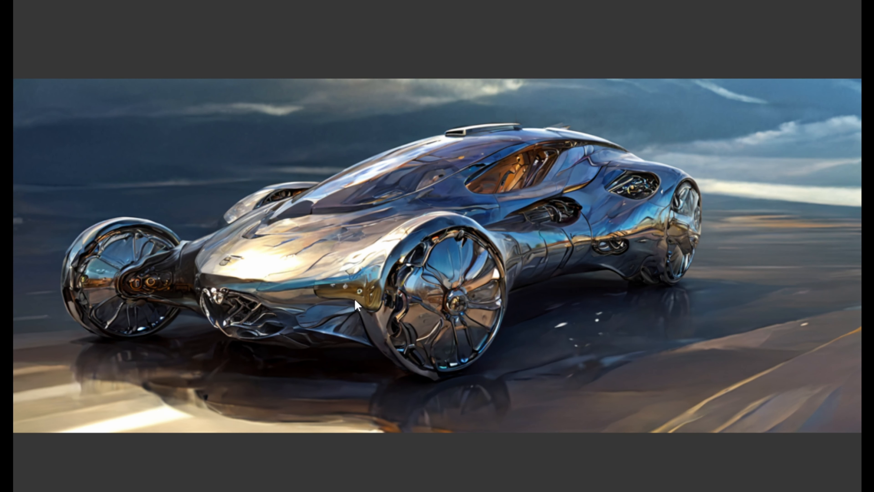
{"action": "key", "text": "Right"}
{"action": "key", "text": "Right"}
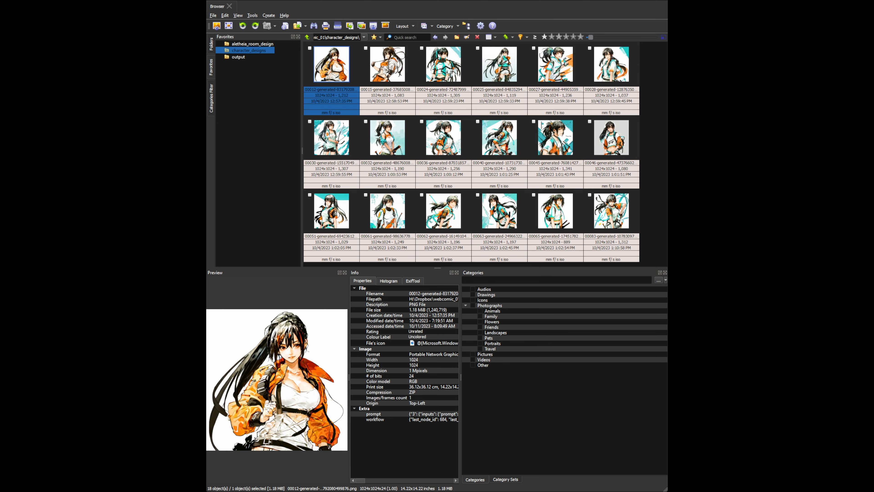
Step: Open the first image in the character_designs folder and page through the character designs past 00051
{"action": "double_click", "coordinate": [341, 77]}
{"action": "scroll", "coordinate": [450, 191], "scroll_direction": "down", "scroll_amount": 3}
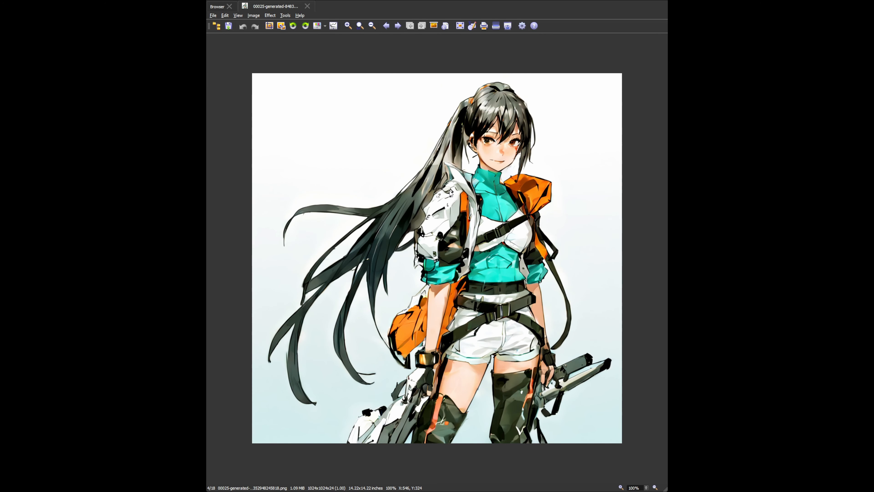
{"action": "scroll", "coordinate": [451, 207], "scroll_direction": "down", "scroll_amount": 1}
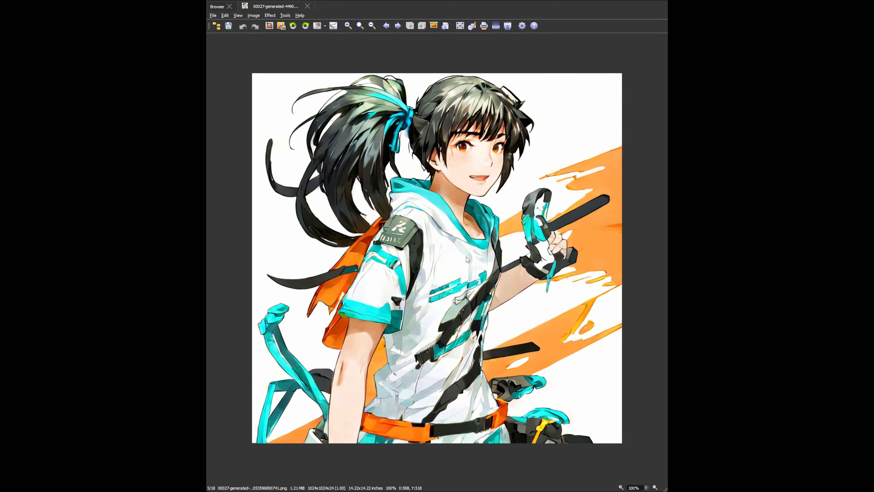
{"action": "scroll", "coordinate": [419, 248], "scroll_direction": "down", "scroll_amount": 1}
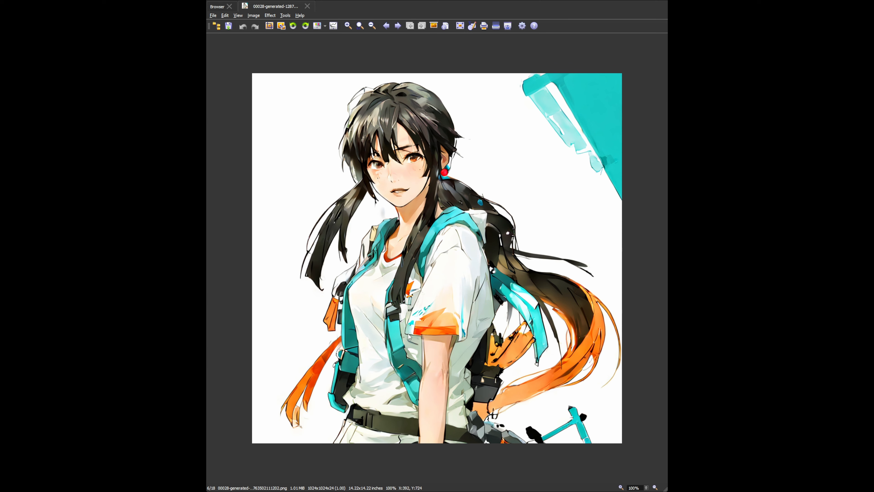
{"action": "scroll", "coordinate": [433, 286], "scroll_direction": "down", "scroll_amount": 3}
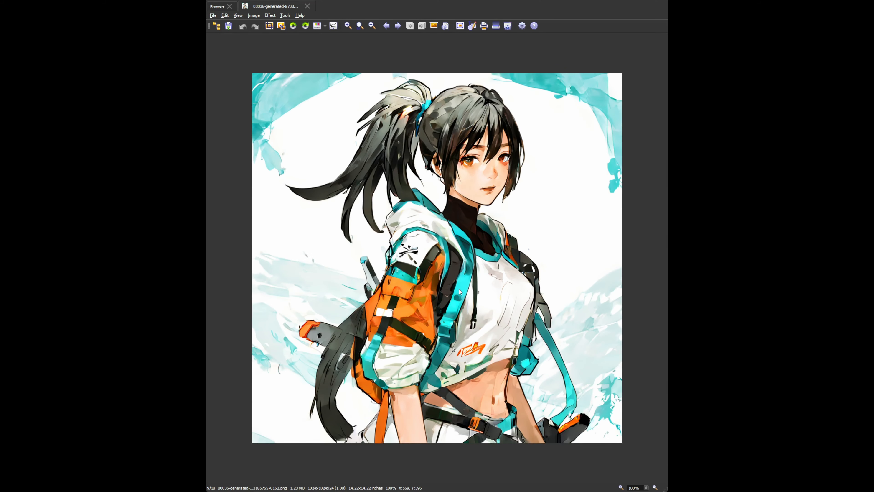
{"action": "scroll", "coordinate": [460, 291], "scroll_direction": "down", "scroll_amount": 4}
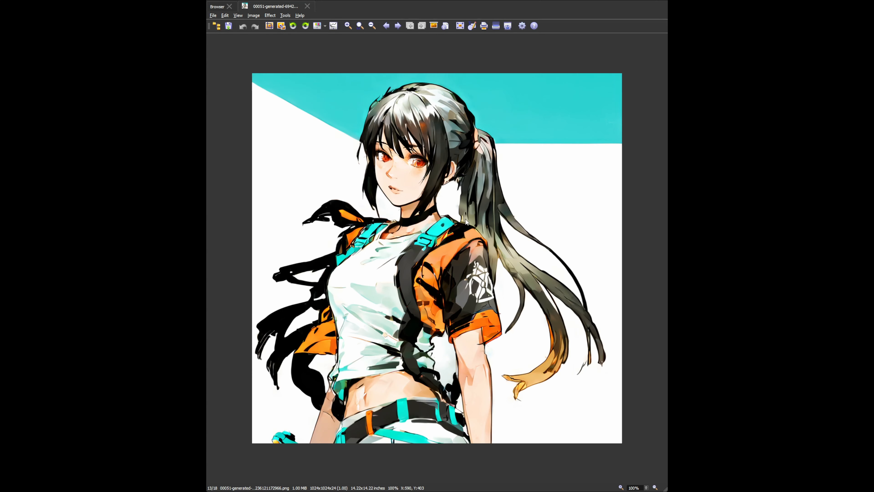
{"action": "scroll", "coordinate": [466, 222], "scroll_direction": "down", "scroll_amount": 1}
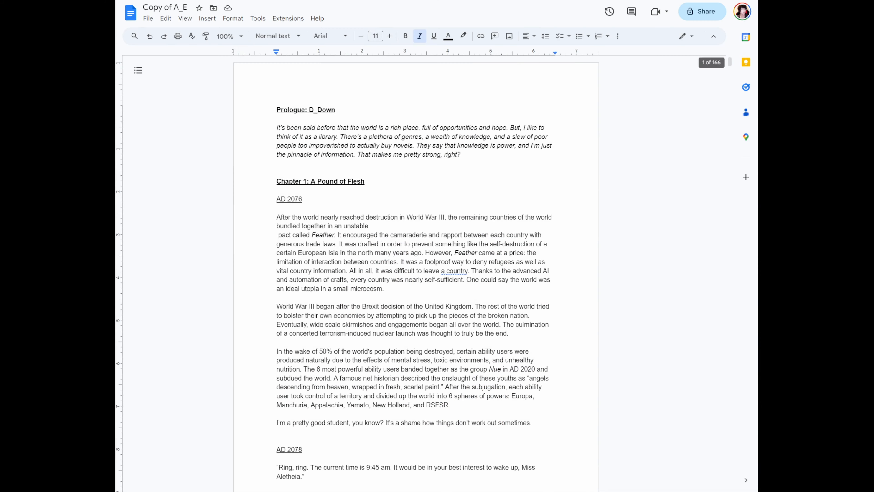
Step: Skim through the Copy of A_E document in Google Docs, and finish viewing the character designs through 00083 in the image browser
{"action": "left_click_drag", "start_coordinate": [730, 63], "coordinate": [704, 462]}
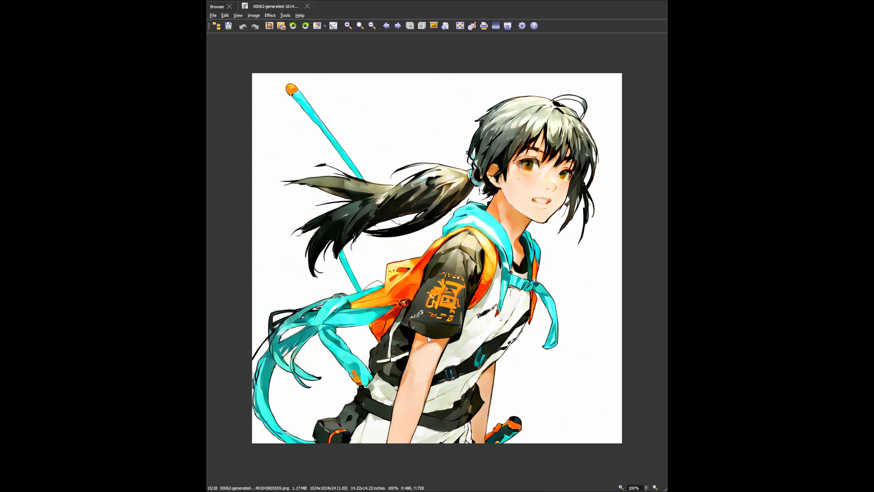
{"action": "scroll", "coordinate": [427, 335], "scroll_direction": "down", "scroll_amount": 1}
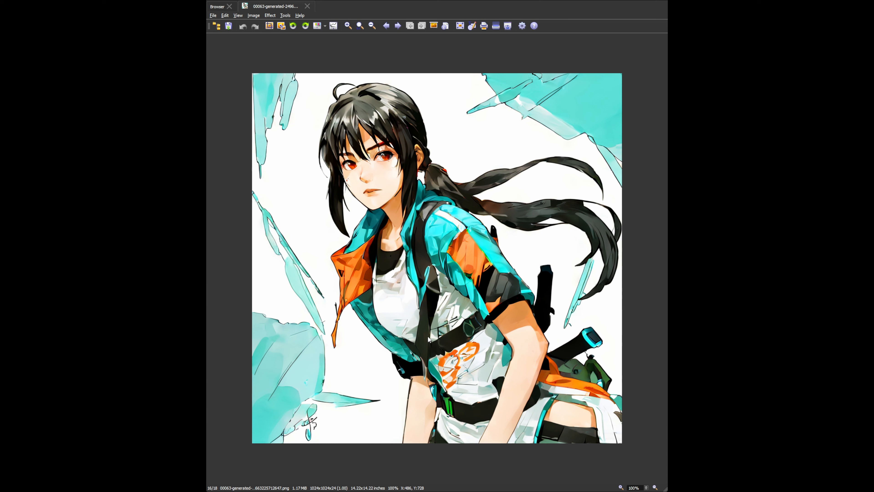
{"action": "scroll", "coordinate": [427, 336], "scroll_direction": "down", "scroll_amount": 1}
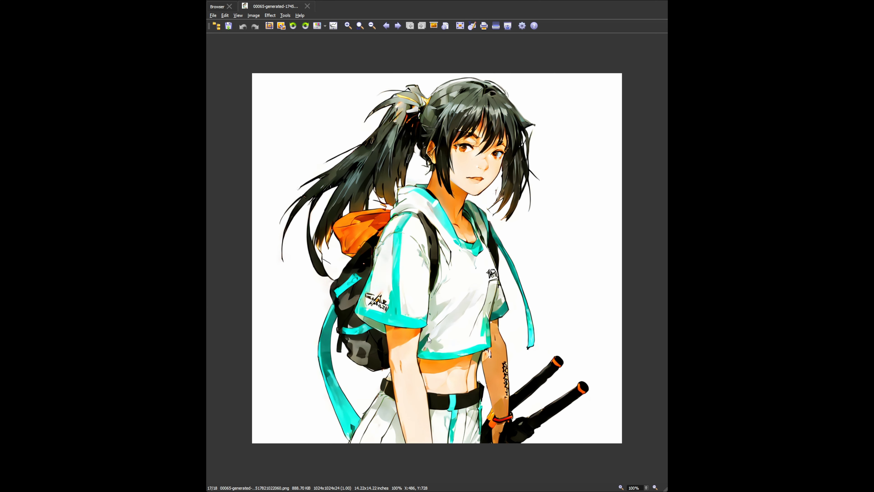
{"action": "scroll", "coordinate": [429, 339], "scroll_direction": "down", "scroll_amount": 1}
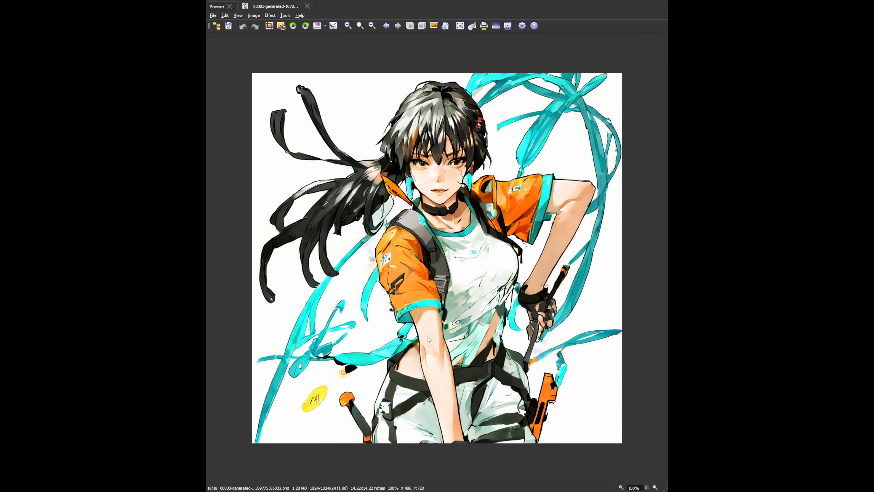
{"action": "key", "text": "Escape"}
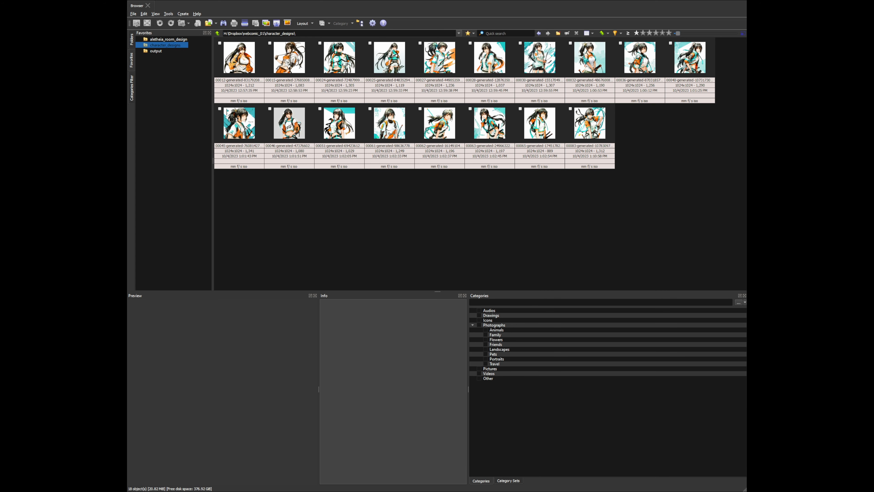
{"action": "left_click", "coordinate": [240, 123]}
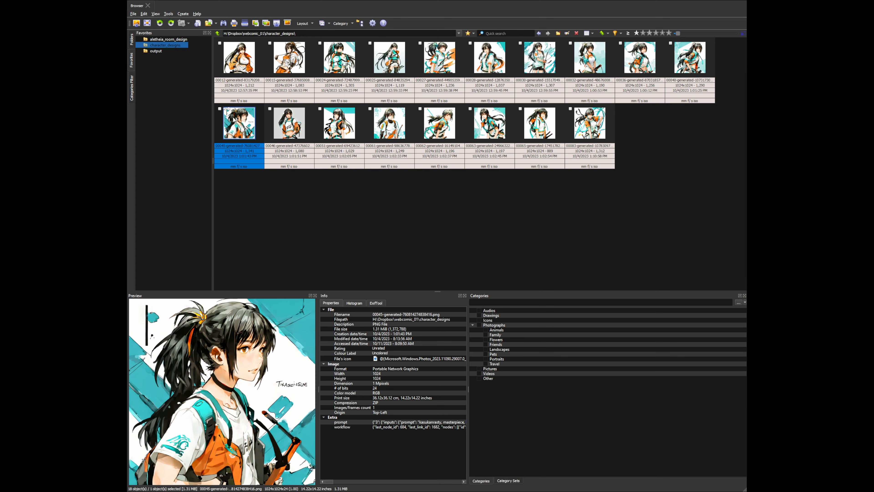
Step: Open the potential_designs folder inside aletheia_room_design and view the 00020 room image at full size
{"action": "left_click", "coordinate": [179, 39]}
{"action": "double_click", "coordinate": [232, 101]}
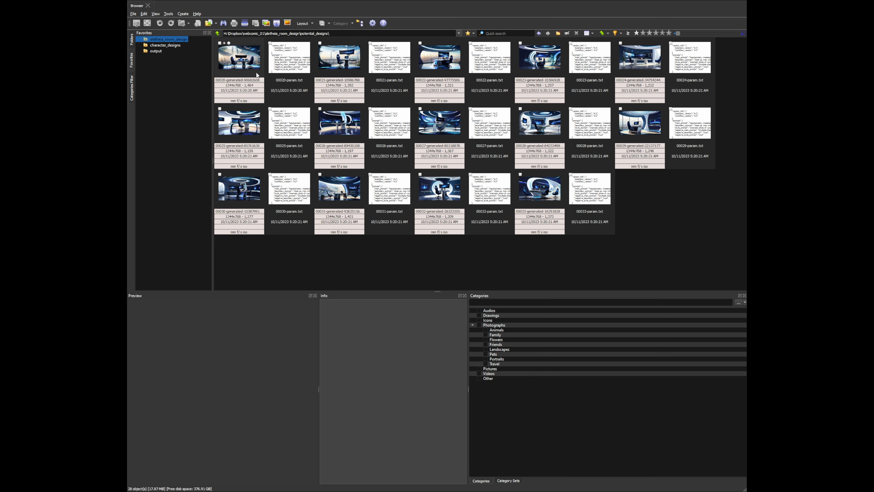
{"action": "left_click", "coordinate": [243, 71]}
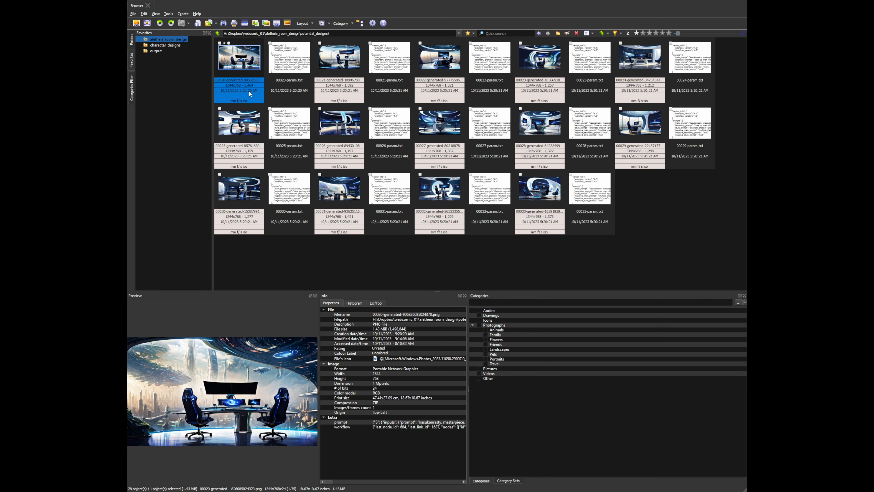
{"action": "double_click", "coordinate": [239, 65]}
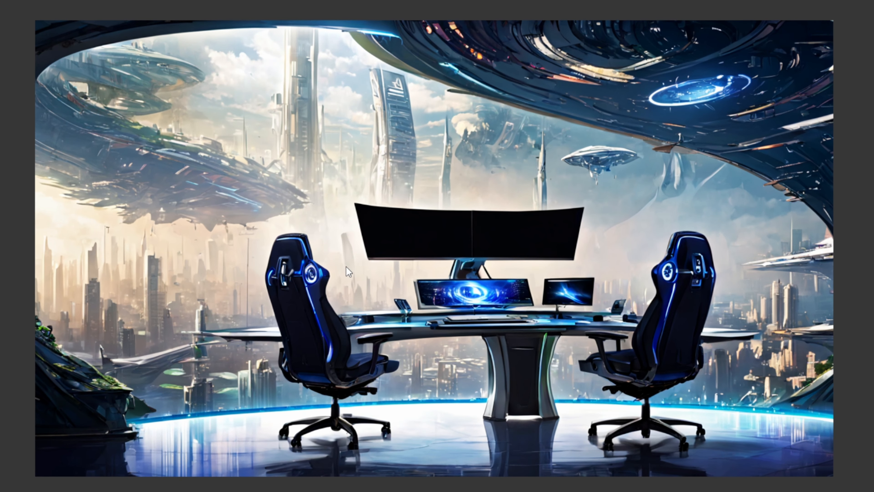
Step: Page through the following futuristic office room designs at full size, comparing desks, chairs, screens and ceilings
{"action": "key", "text": "Right"}
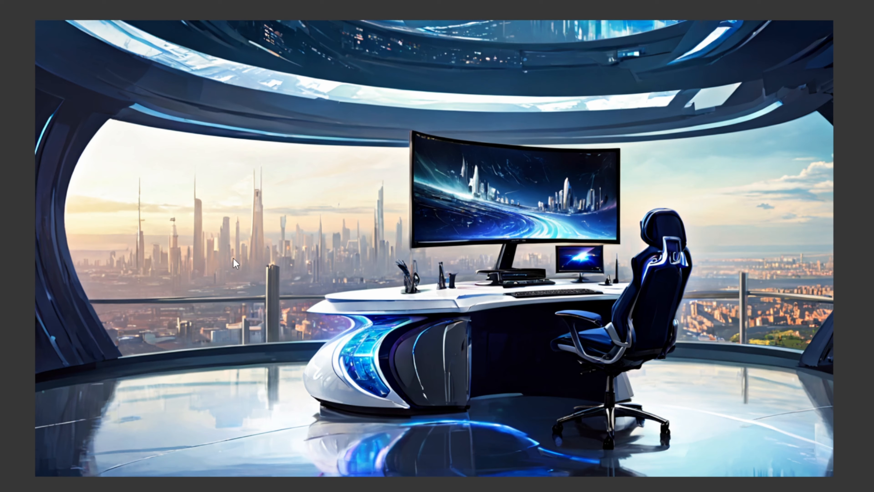
{"action": "key", "text": "Right"}
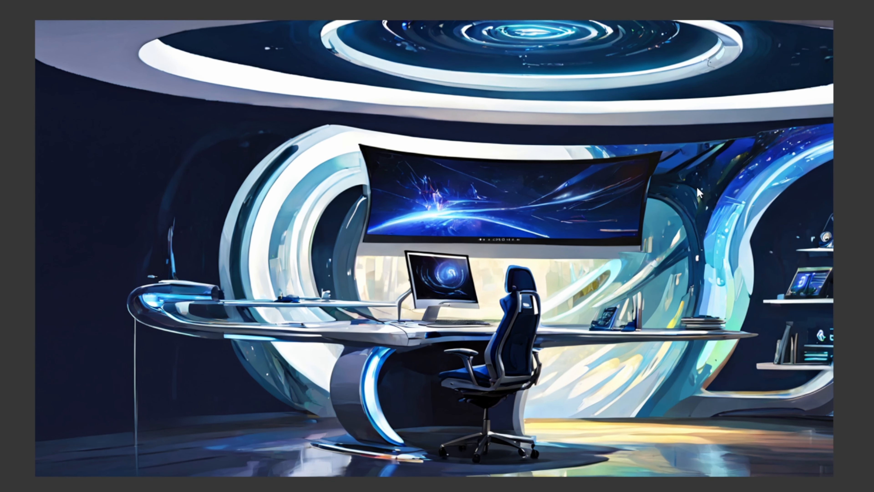
{"action": "key", "text": "Right"}
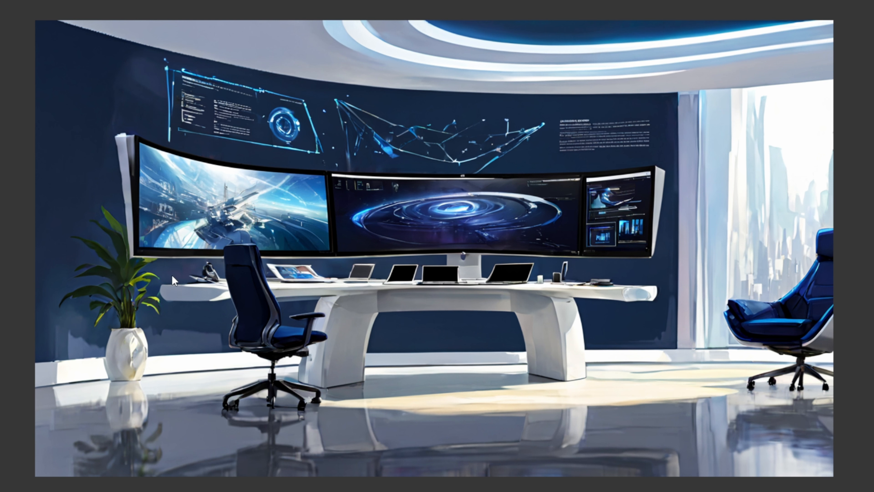
{"action": "key", "text": "Right"}
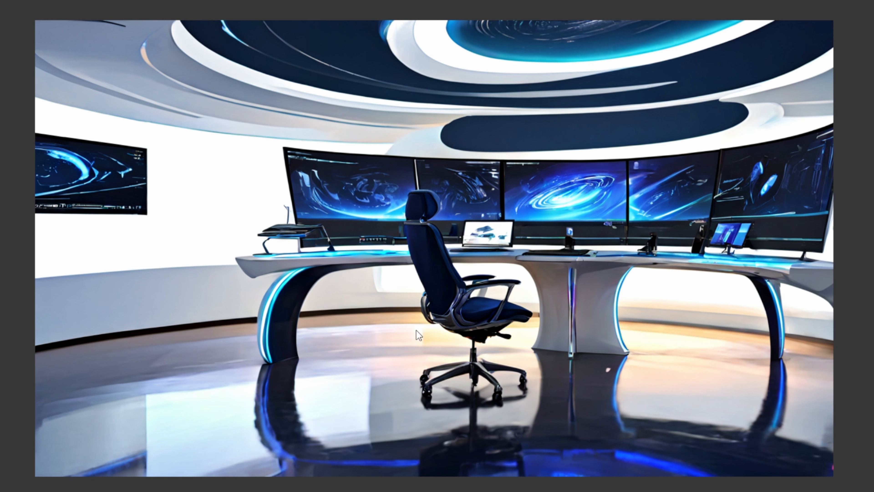
{"action": "key", "text": "Right"}
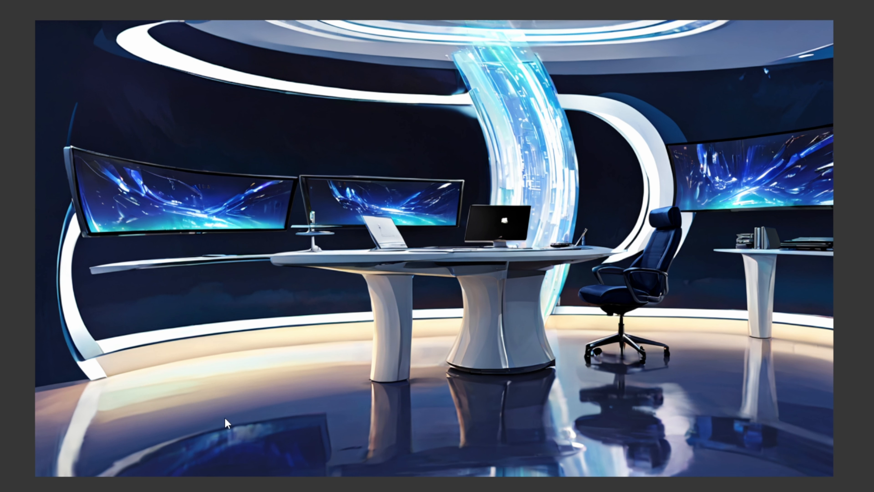
{"action": "key", "text": "Right"}
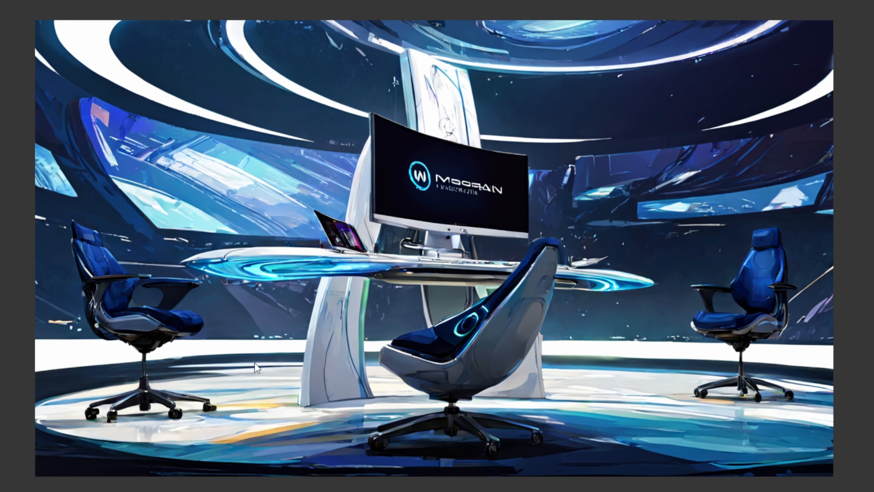
{"action": "key", "text": "Right"}
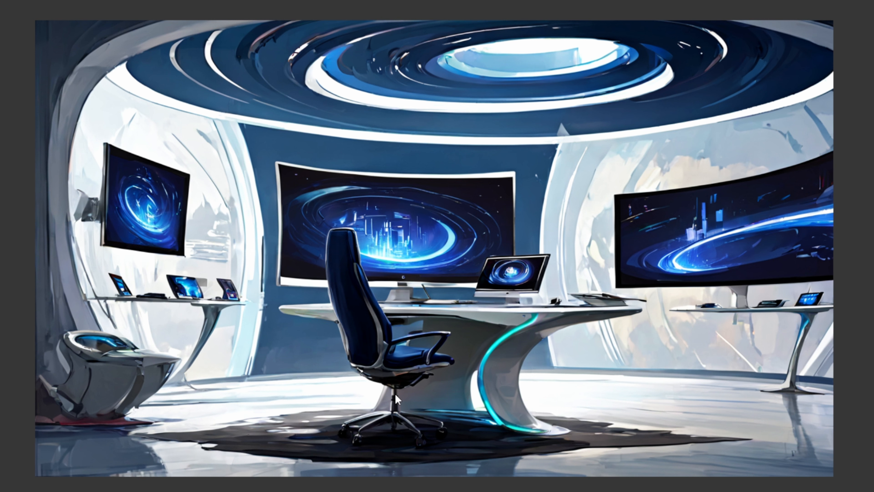
Step: Page through the remaining futuristic office room designs at full size, then return to the thumbnail browser
{"action": "key", "text": "Right"}
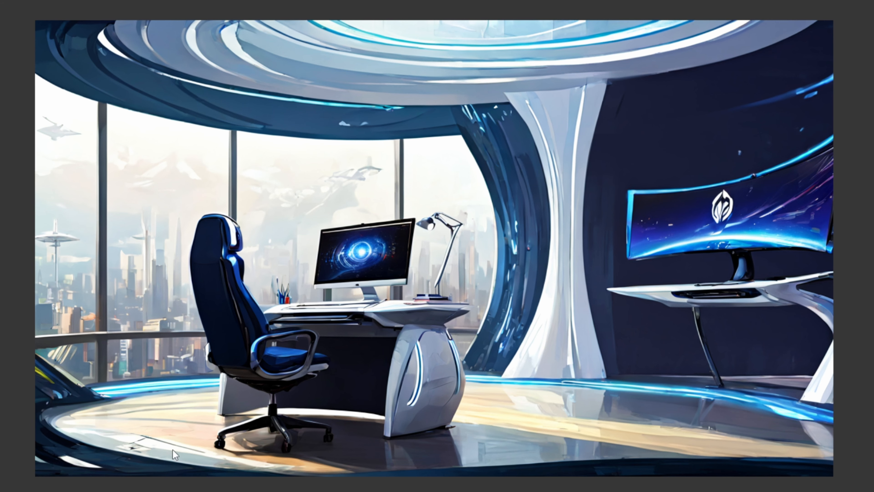
{"action": "key", "text": "Right"}
{"action": "key", "text": "Right"}
{"action": "key", "text": "Right"}
{"action": "key", "text": "Right"}
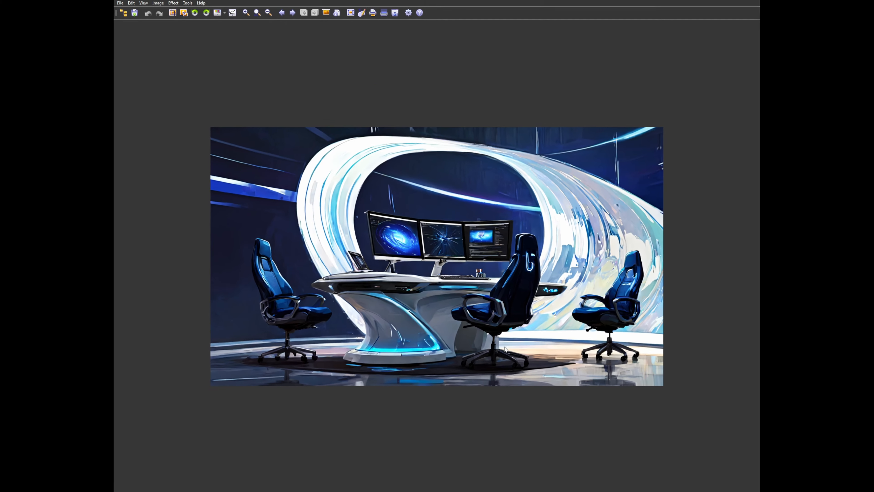
{"action": "left_click", "coordinate": [137, 6]}
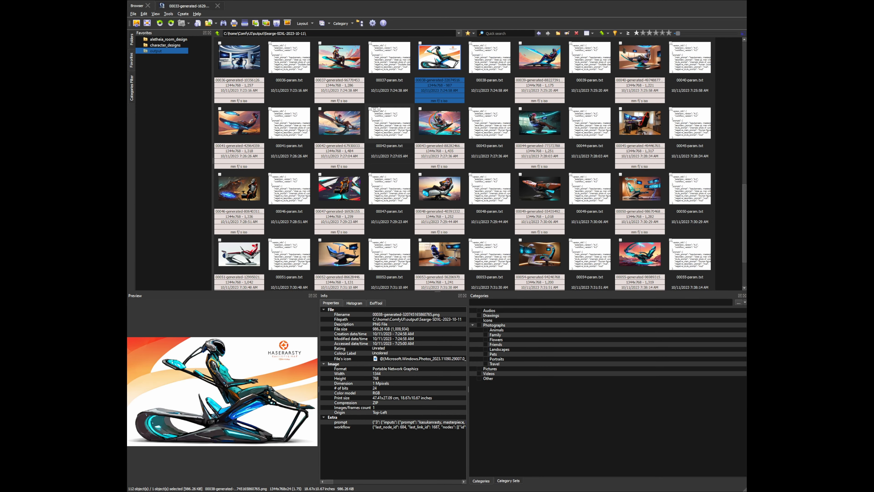
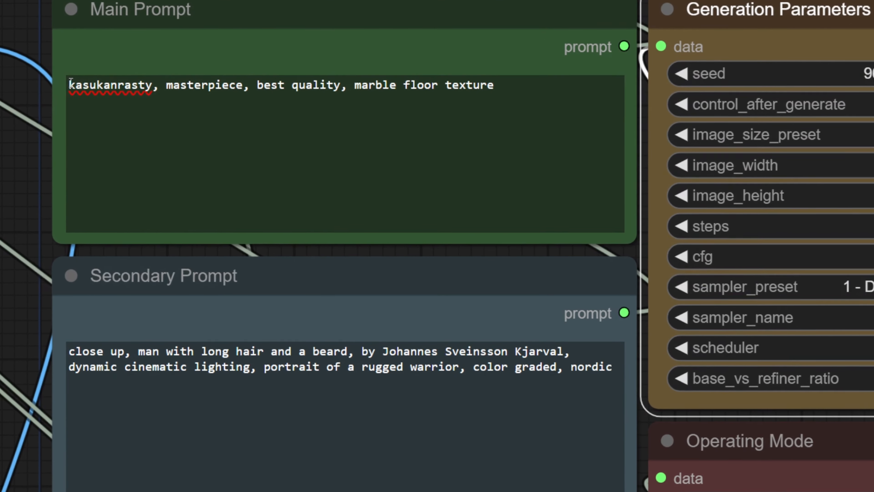
Step: Switch to ComfyUI and generate an image from the main prompt "kasukanrasty, masterpiece, best quality, marble floor texture"
{"action": "left_click_drag", "start_coordinate": [221, 149], "coordinate": [264, 151]}
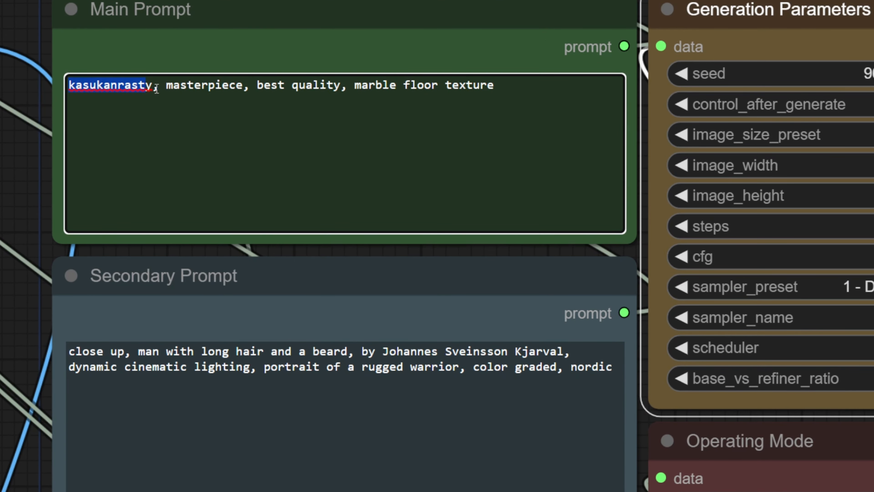
{"action": "left_click", "coordinate": [318, 103]}
{"action": "left_click_drag", "start_coordinate": [362, 86], "coordinate": [516, 85]}
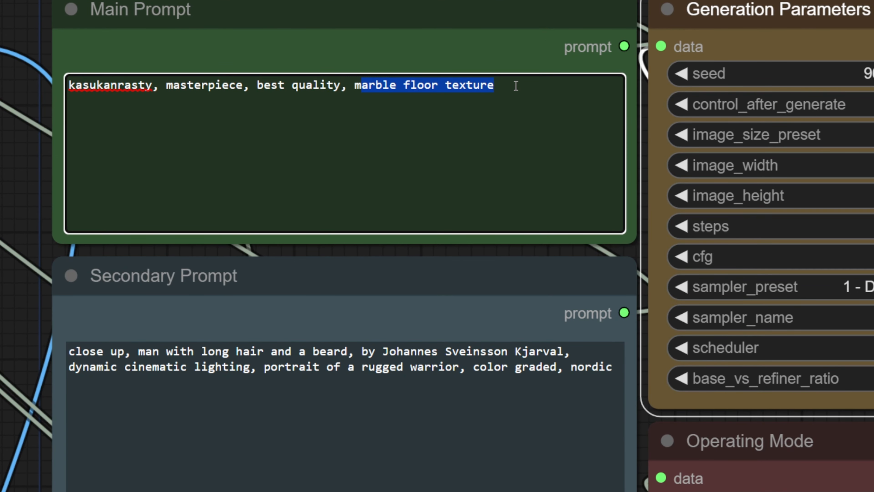
{"action": "left_click", "coordinate": [515, 85]}
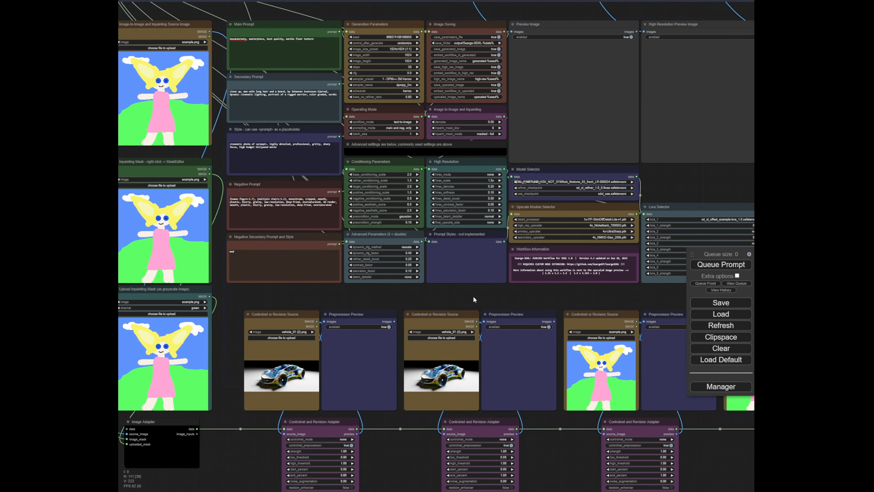
{"action": "left_click_drag", "start_coordinate": [473, 299], "coordinate": [424, 280]}
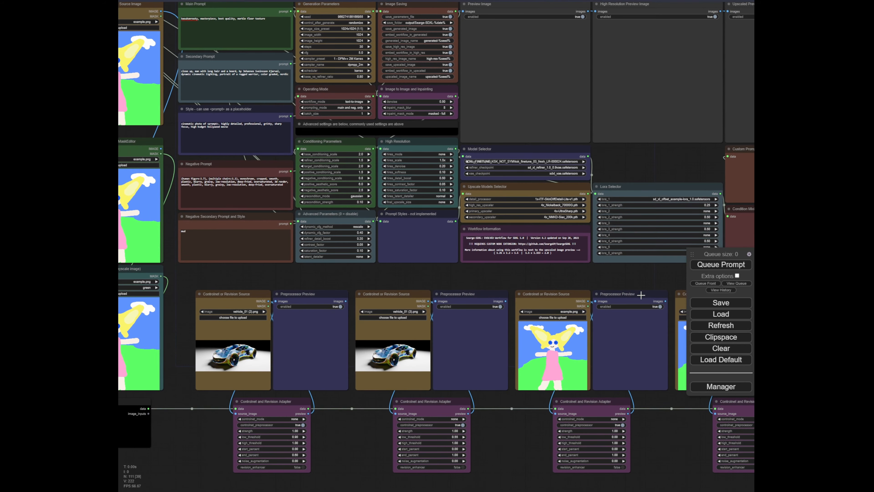
{"action": "left_click", "coordinate": [734, 269]}
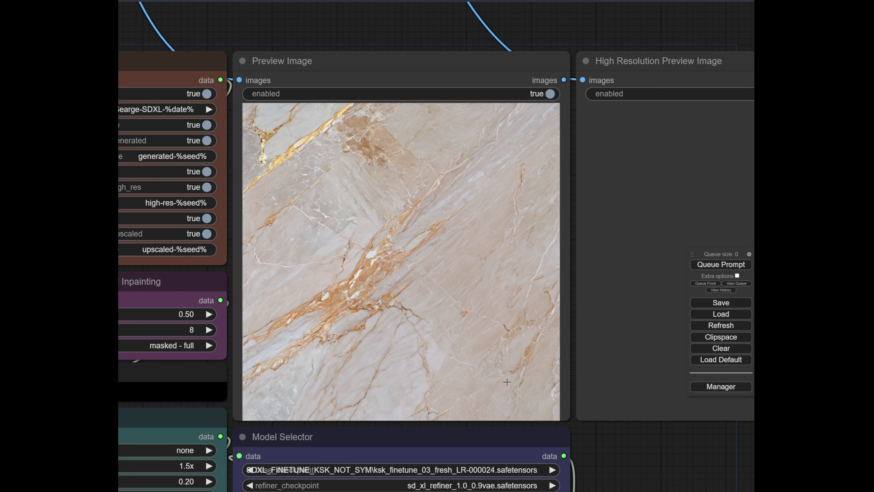
{"action": "scroll", "coordinate": [413, 257], "scroll_direction": "up", "scroll_amount": 4}
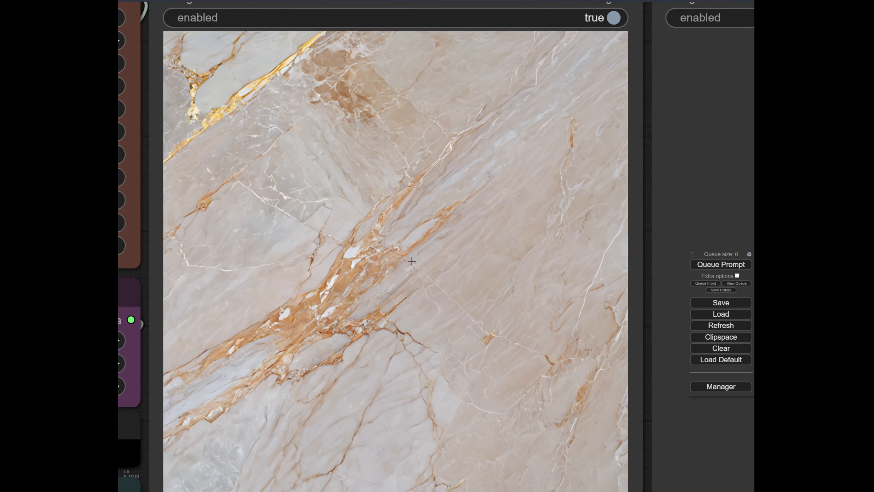
{"action": "scroll", "coordinate": [426, 265], "scroll_direction": "down", "scroll_amount": 3}
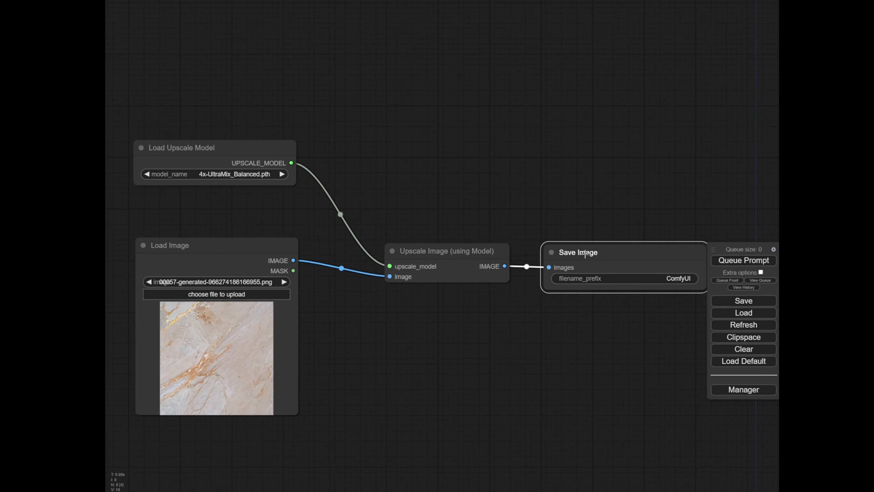
Step: Upscale the generated marble image with the 4x-UltraMix_Balanced.pth model and inspect the saved result up close
{"action": "double_click", "coordinate": [499, 314]}
{"action": "left_click", "coordinate": [716, 266]}
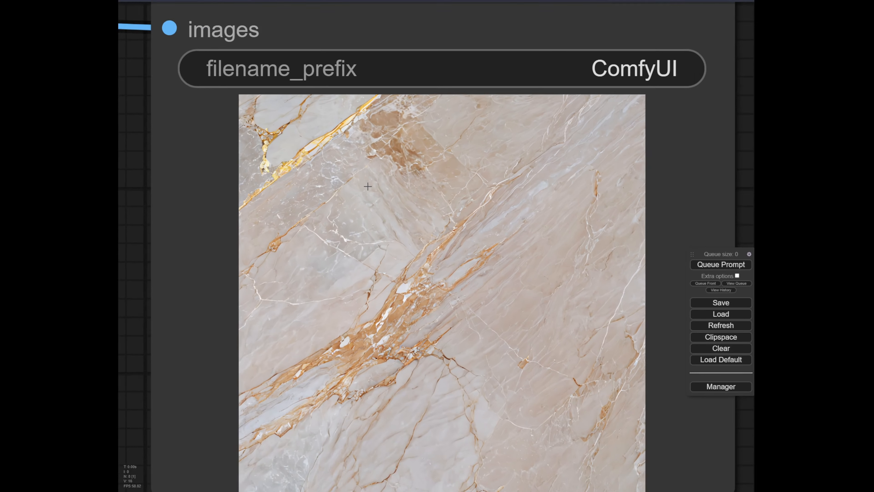
{"action": "scroll", "coordinate": [308, 156], "scroll_direction": "up", "scroll_amount": 2}
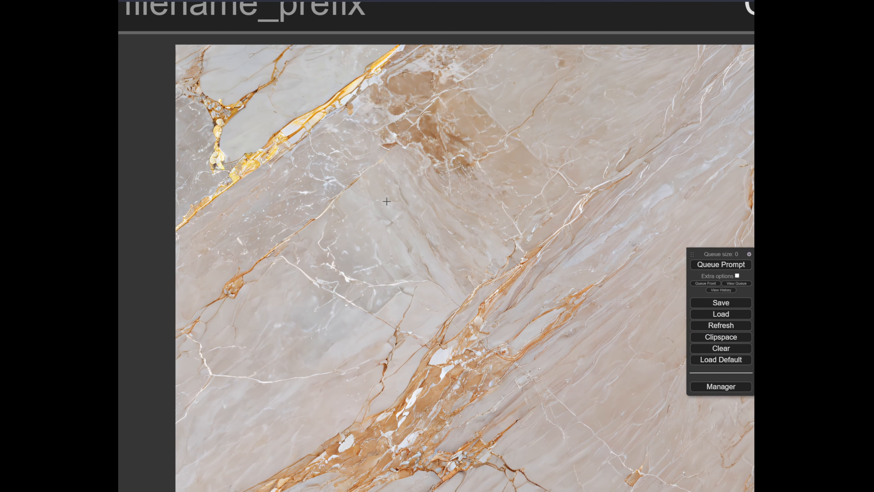
{"action": "scroll", "coordinate": [387, 202], "scroll_direction": "down", "scroll_amount": 8}
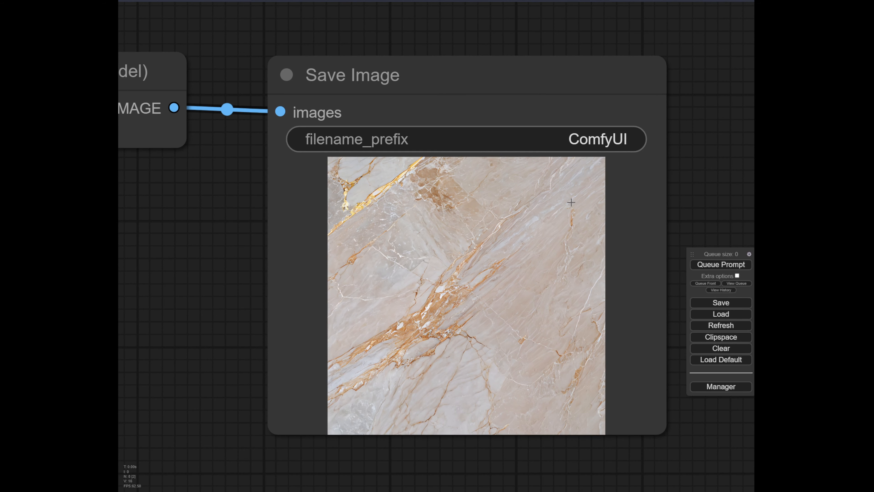
{"action": "left_click_drag", "start_coordinate": [696, 168], "coordinate": [640, 177]}
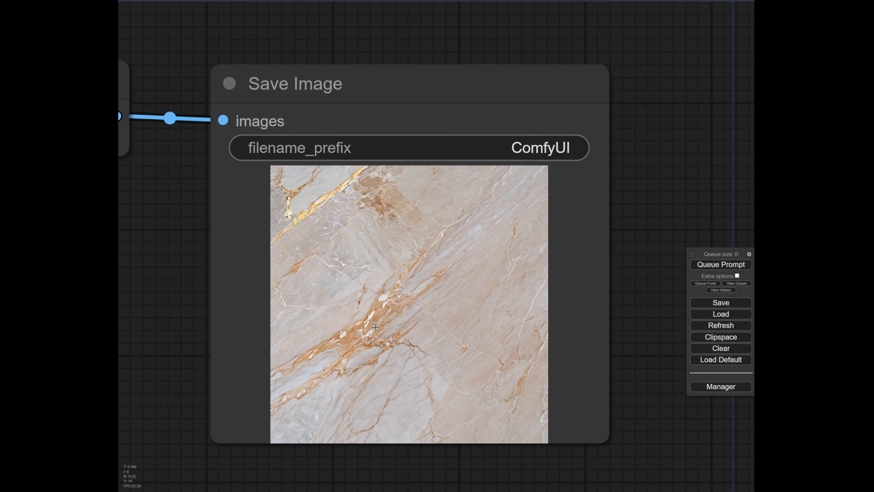
{"action": "scroll", "coordinate": [183, 319], "scroll_direction": "down", "scroll_amount": 4}
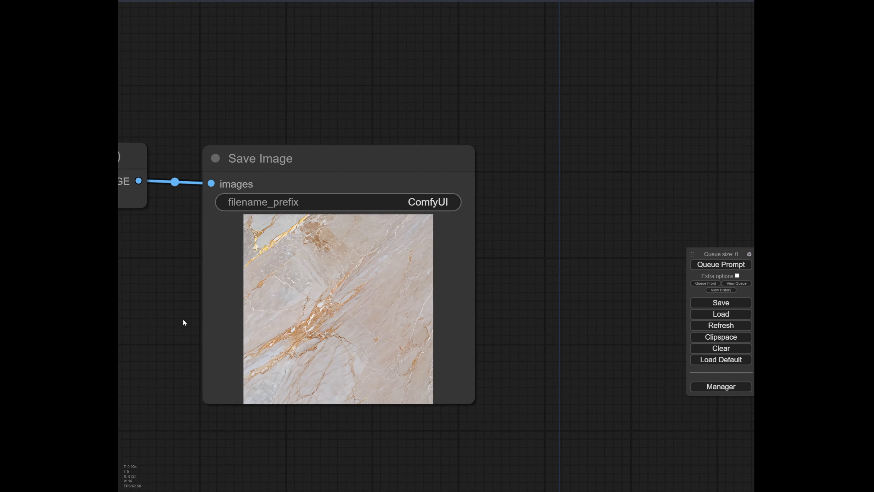
{"action": "left_click_drag", "start_coordinate": [184, 319], "coordinate": [212, 330]}
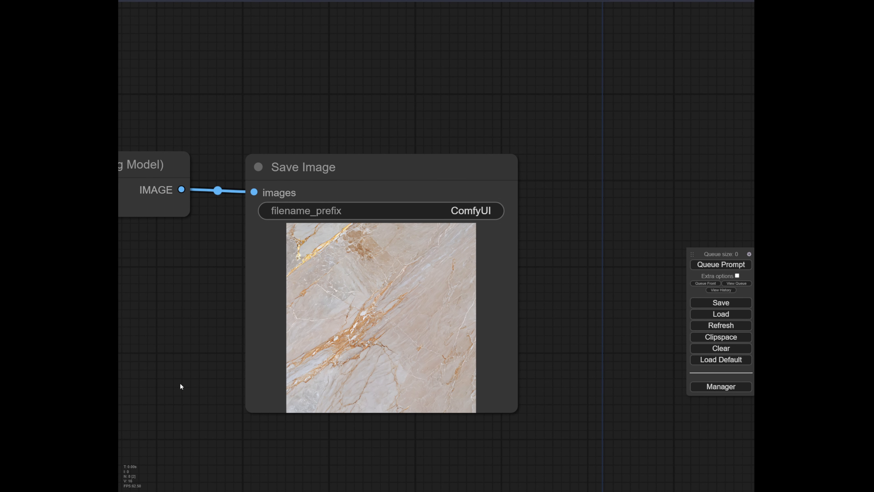
{"action": "left_click_drag", "start_coordinate": [190, 377], "coordinate": [159, 400]}
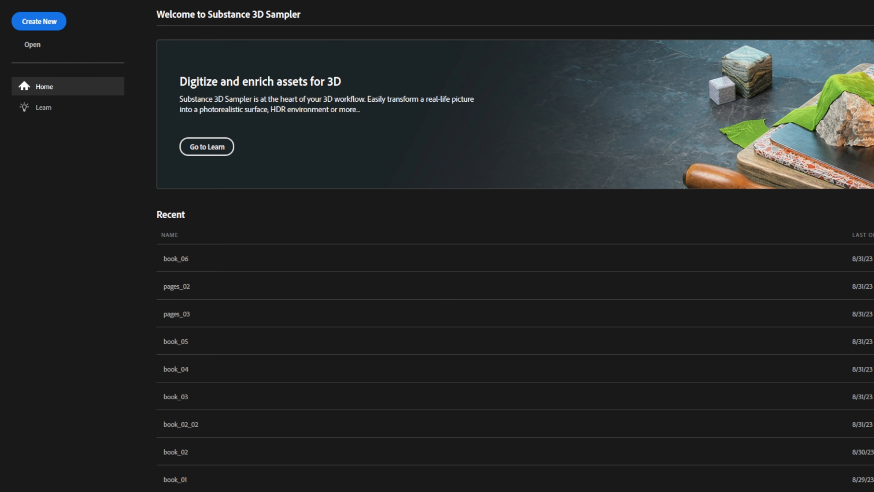
Step: In a new Substance 3D Sampler project, import ComfyUI_01104_.png as an AI-powered Image to material with a base material
{"action": "left_click", "coordinate": [60, 21]}
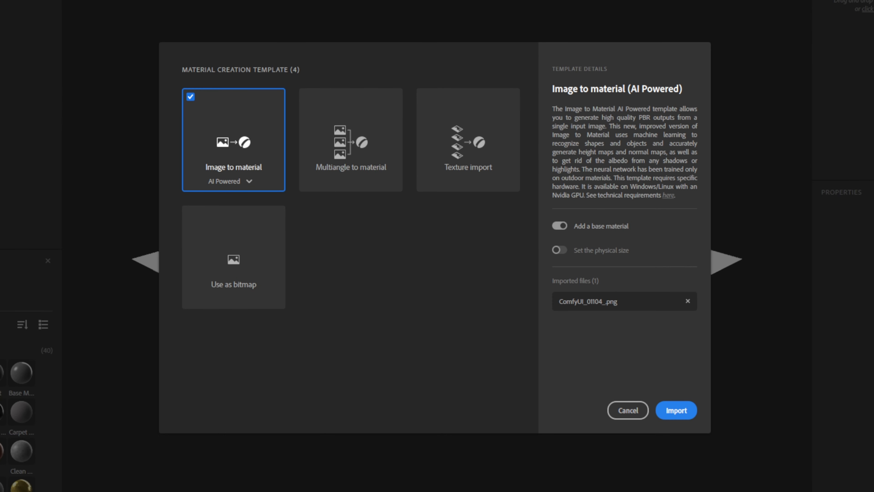
{"action": "left_click", "coordinate": [676, 410]}
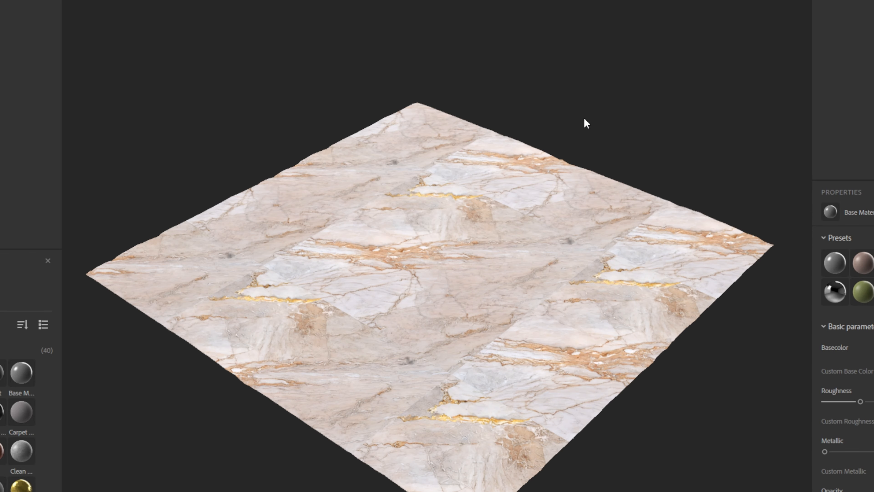
{"action": "scroll", "coordinate": [492, 335], "scroll_direction": "up", "scroll_amount": 8}
{"action": "left_click_drag", "start_coordinate": [490, 331], "coordinate": [482, 249]}
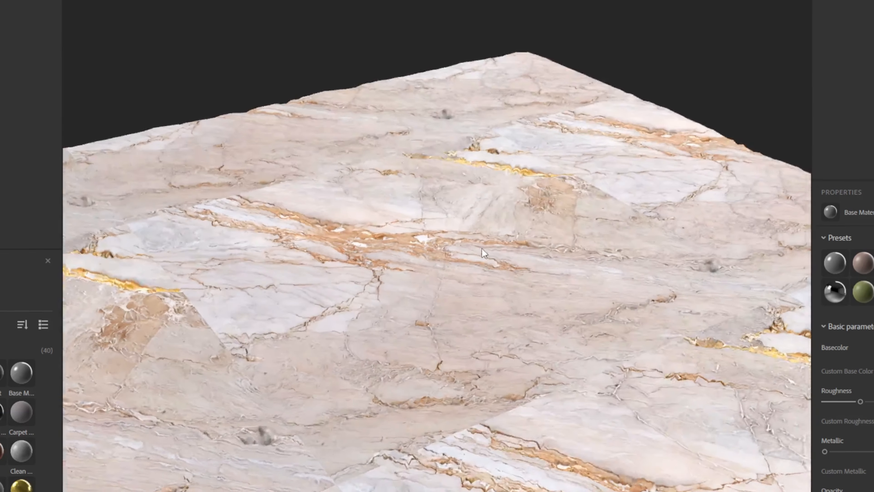
{"action": "scroll", "coordinate": [448, 258], "scroll_direction": "up", "scroll_amount": 2}
{"action": "scroll", "coordinate": [449, 258], "scroll_direction": "up", "scroll_amount": 5}
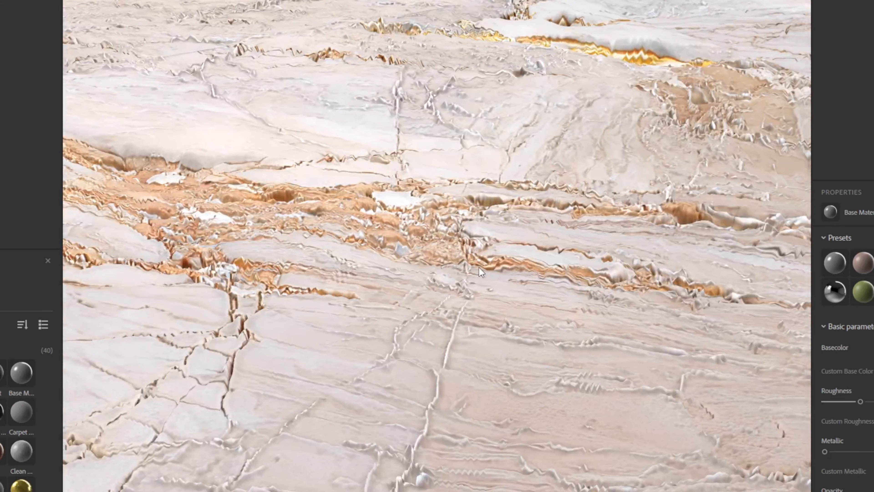
{"action": "scroll", "coordinate": [515, 242], "scroll_direction": "down", "scroll_amount": 5}
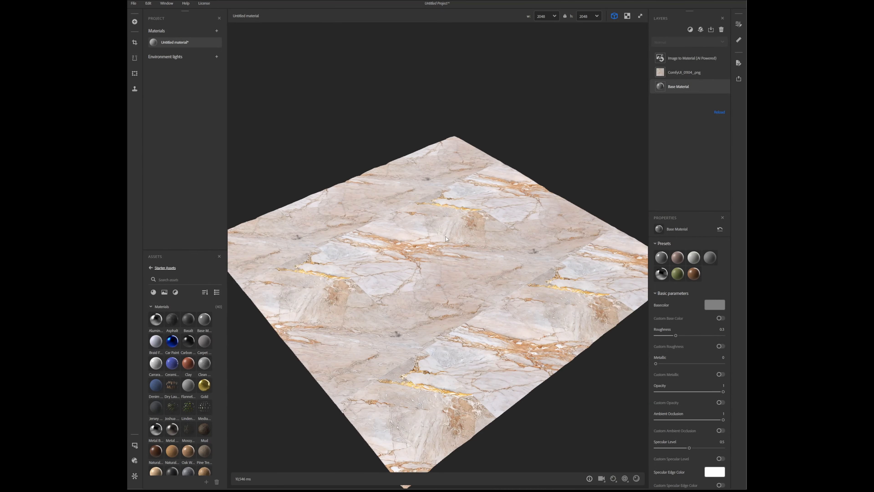
{"action": "scroll", "coordinate": [446, 237], "scroll_direction": "up", "scroll_amount": 3}
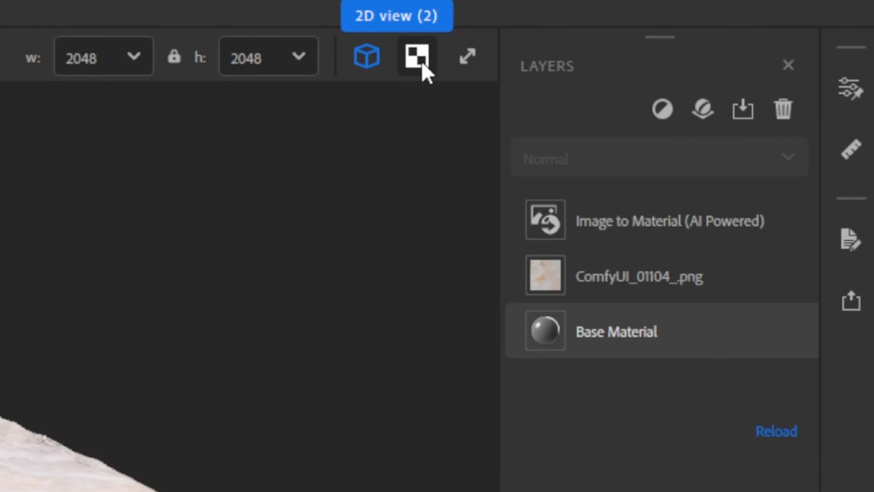
Step: Show the 2D view beside the 3D view and inspect the marble material's Normal map
{"action": "left_click", "coordinate": [426, 72]}
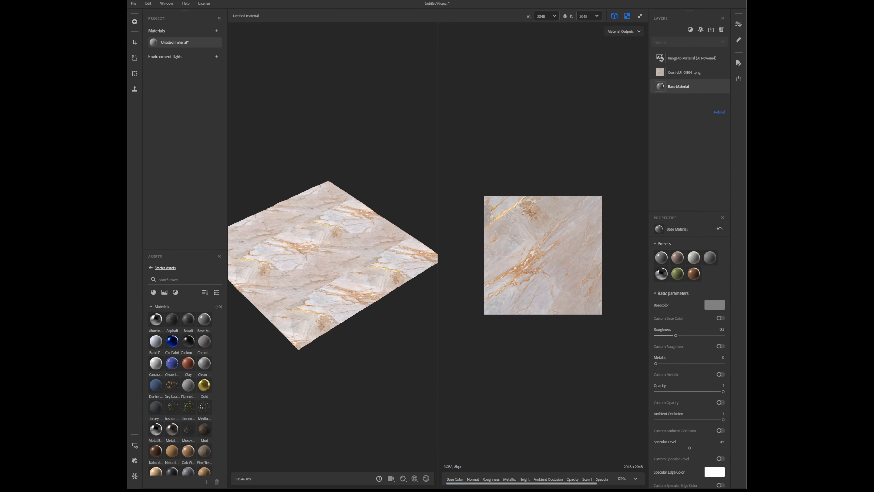
{"action": "left_click", "coordinate": [473, 480]}
{"action": "scroll", "coordinate": [538, 269], "scroll_direction": "up", "scroll_amount": 3}
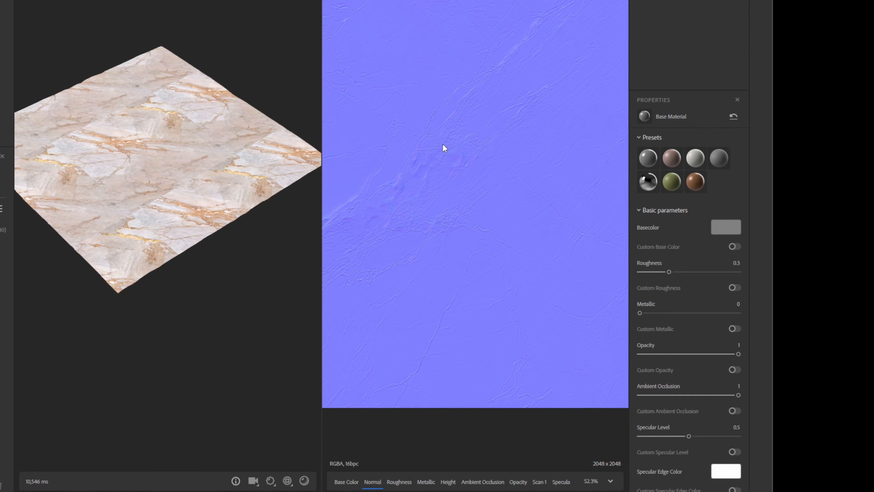
{"action": "scroll", "coordinate": [522, 249], "scroll_direction": "down", "scroll_amount": 2}
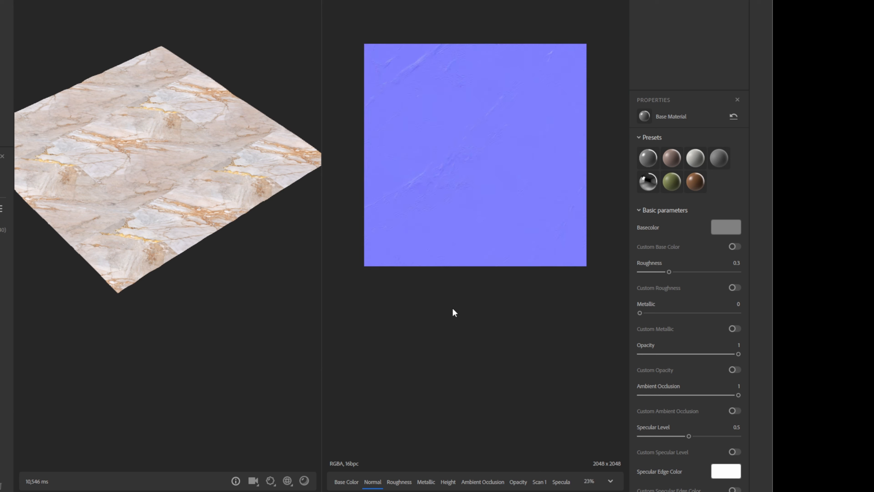
Step: View the material's Roughness, Metallic and Height maps, and examine the Ambient Occlusion map up close
{"action": "left_click", "coordinate": [400, 482]}
{"action": "left_click", "coordinate": [428, 483]}
{"action": "left_click", "coordinate": [447, 482]}
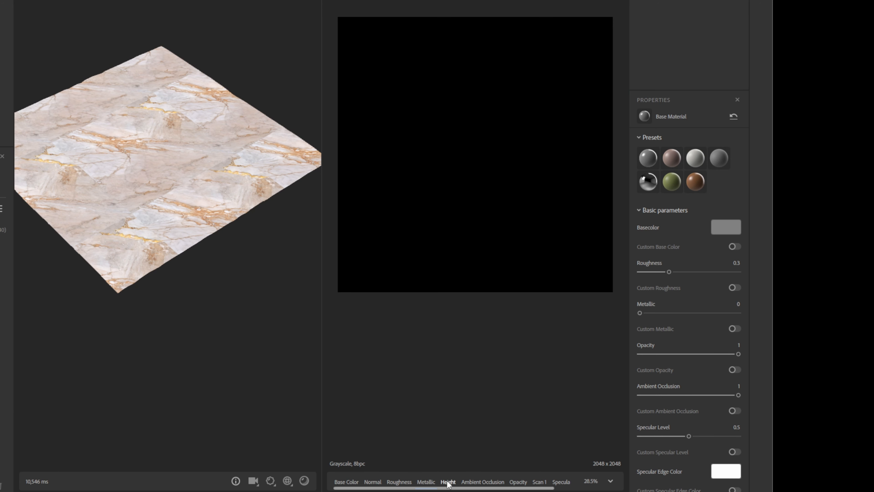
{"action": "left_click", "coordinate": [482, 482]}
{"action": "scroll", "coordinate": [489, 99], "scroll_direction": "up", "scroll_amount": 3}
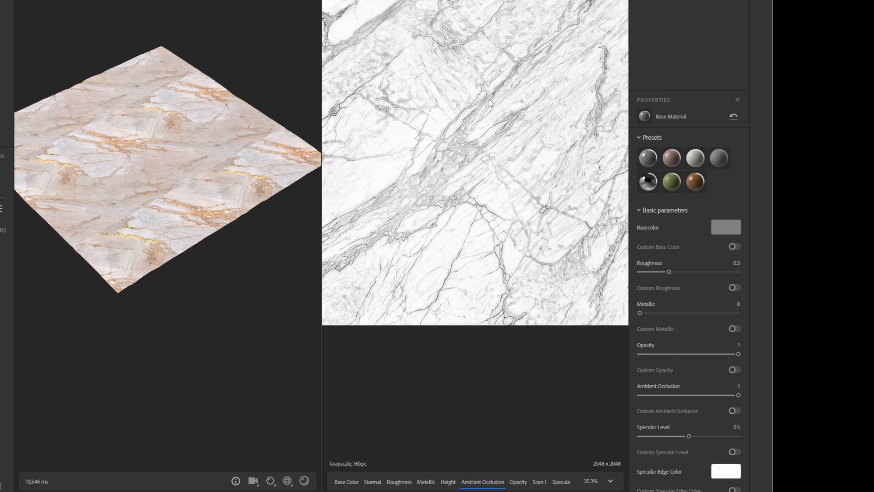
{"action": "scroll", "coordinate": [486, 102], "scroll_direction": "down", "scroll_amount": 4}
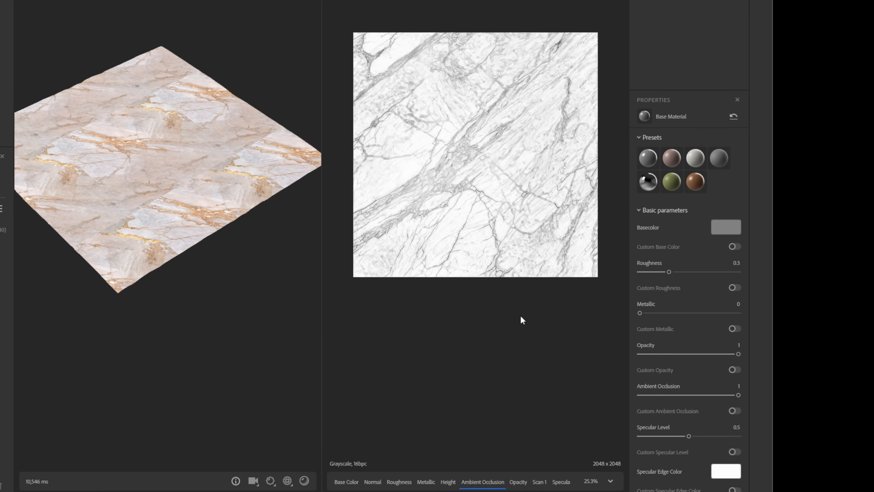
Step: Recheck the Height map, then examine the Roughness map's vein detail and the marble surface in the 3D view
{"action": "left_click", "coordinate": [448, 482]}
{"action": "left_click", "coordinate": [393, 483]}
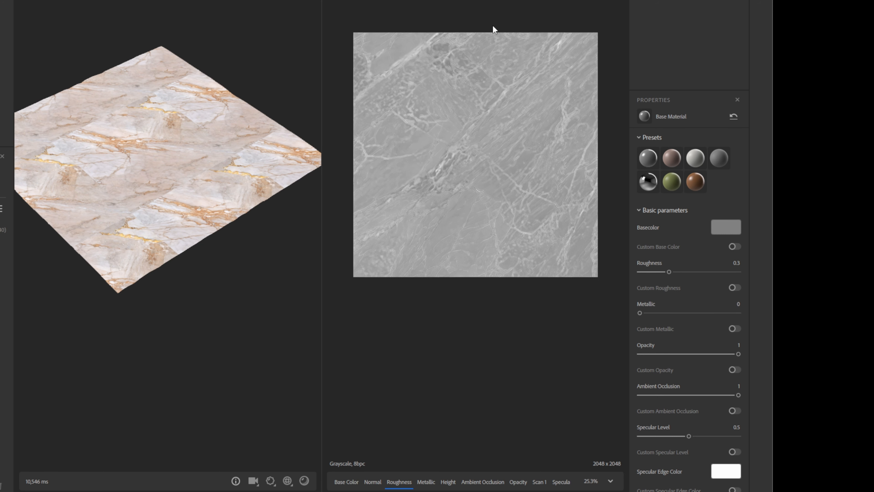
{"action": "scroll", "coordinate": [481, 97], "scroll_direction": "up", "scroll_amount": 1}
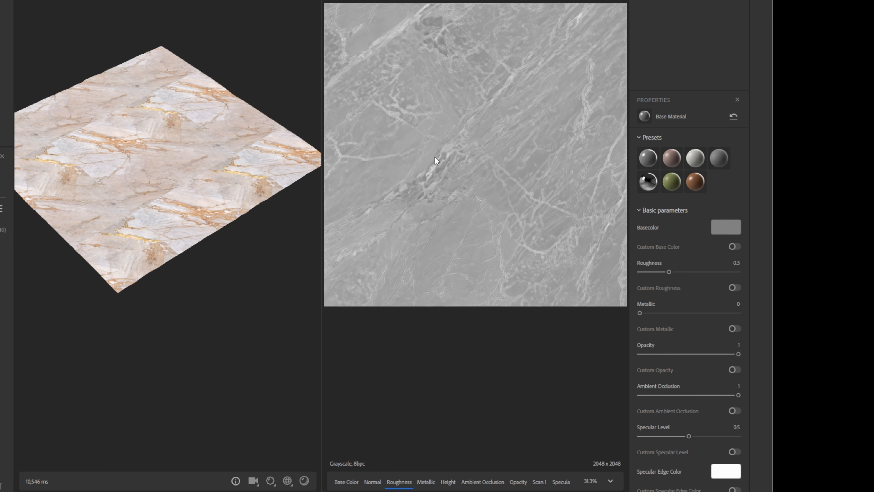
{"action": "scroll", "coordinate": [429, 69], "scroll_direction": "down", "scroll_amount": 2}
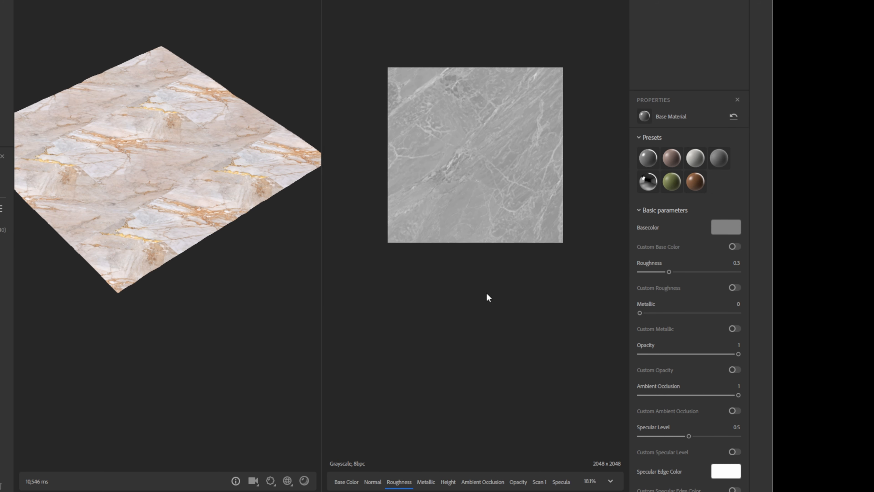
{"action": "scroll", "coordinate": [523, 143], "scroll_direction": "up", "scroll_amount": 5}
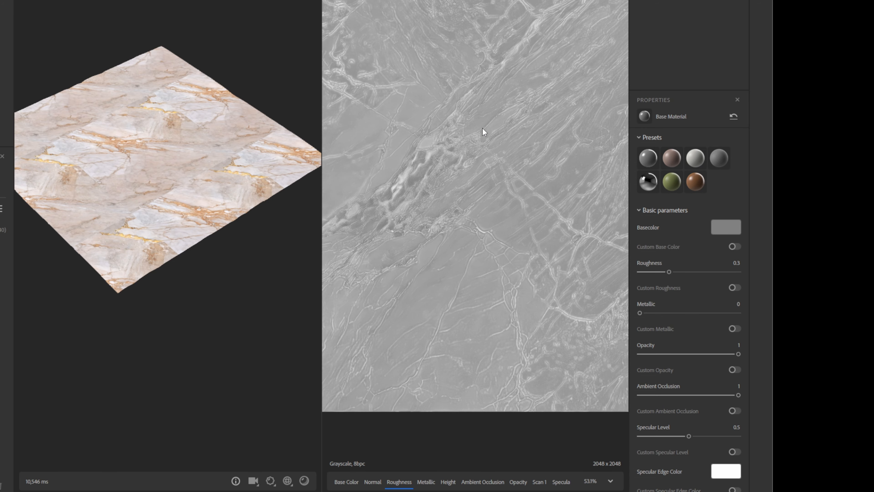
{"action": "left_click_drag", "start_coordinate": [132, 136], "coordinate": [131, 174]}
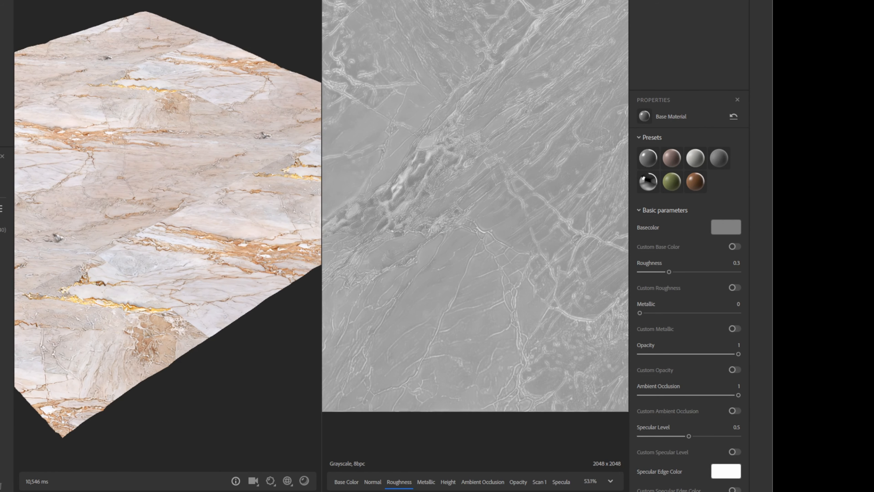
Step: In the Image to Material (AI Powered) layer, turn on Roughness Invert and set the roughness Base Value to 0.49
{"action": "left_click", "coordinate": [679, 45]}
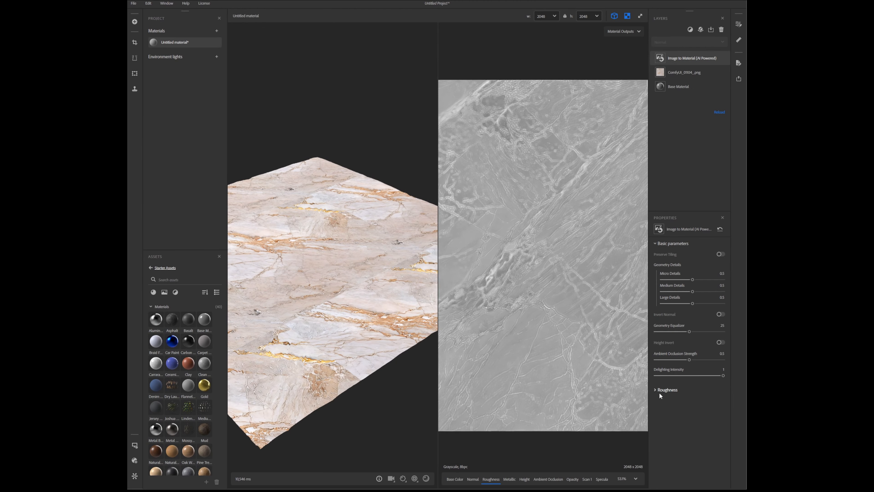
{"action": "left_click", "coordinate": [659, 389]}
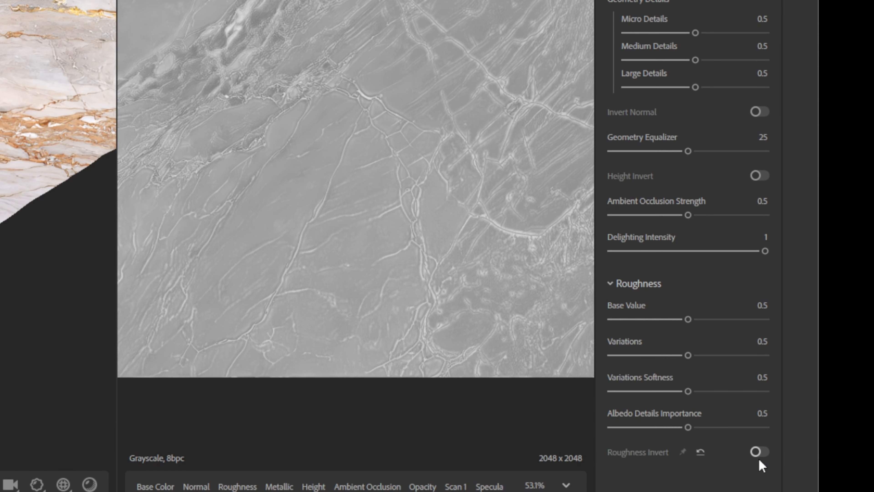
{"action": "left_click", "coordinate": [728, 461]}
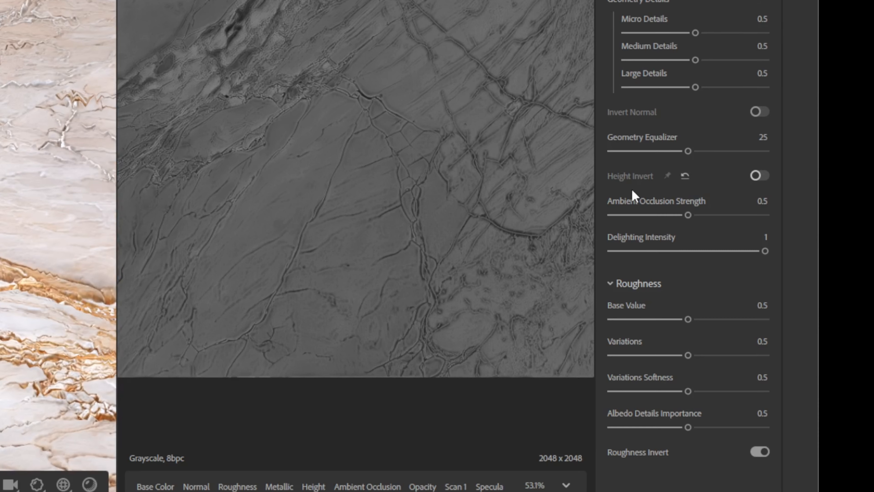
{"action": "mouse_move", "coordinate": [689, 320]}
{"action": "left_mouse_down"}
{"action": "mouse_move", "coordinate": [707, 319]}
{"action": "mouse_move", "coordinate": [677, 320]}
{"action": "mouse_move", "coordinate": [687, 320]}
{"action": "left_mouse_up"}
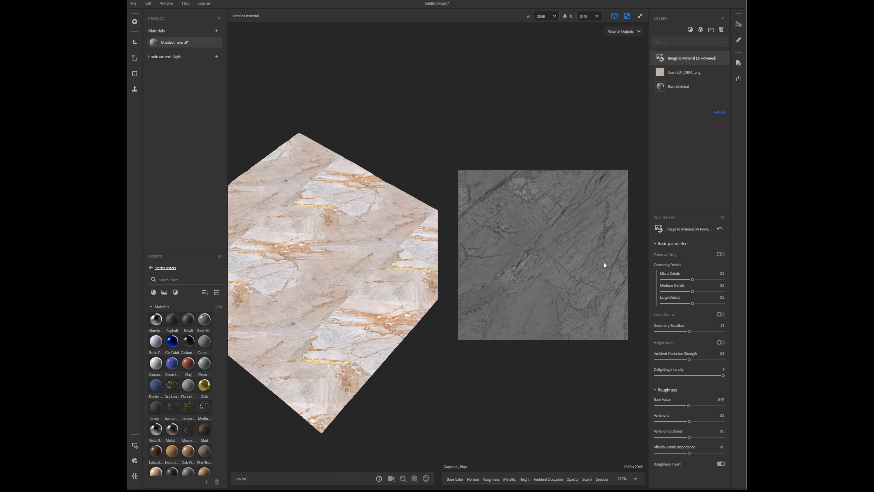
Step: With the Normal map displayed, set the geometry details to Micro 0.94, Medium 0.53 and Large 0.64
{"action": "left_click", "coordinate": [473, 479]}
{"action": "scroll", "coordinate": [562, 268], "scroll_direction": "up", "scroll_amount": 4}
{"action": "scroll", "coordinate": [481, 141], "scroll_direction": "down", "scroll_amount": 3}
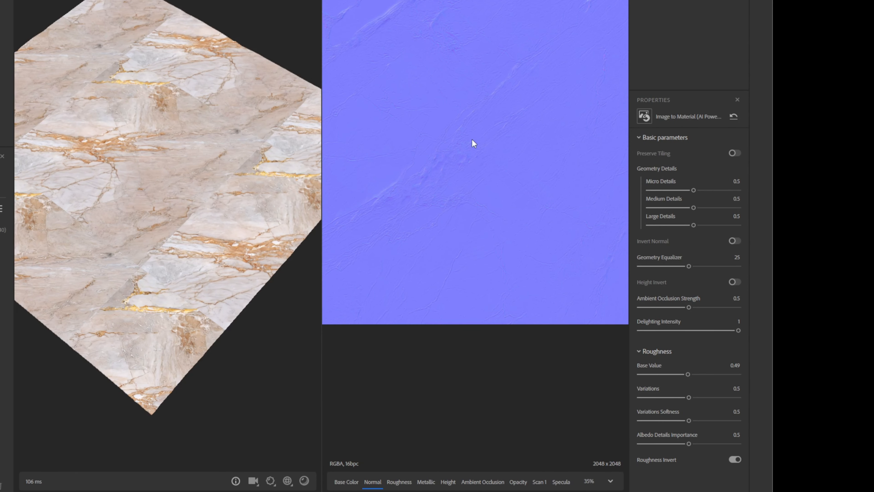
{"action": "left_click_drag", "start_coordinate": [694, 228], "coordinate": [714, 229]}
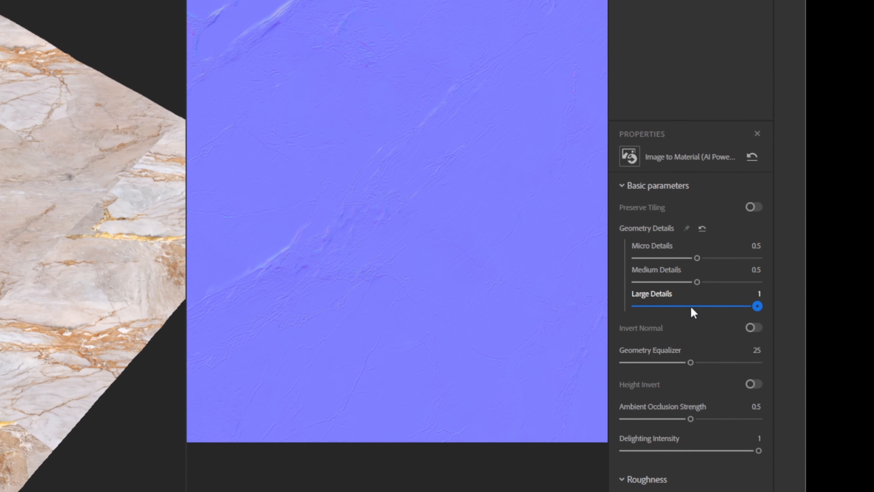
{"action": "left_click_drag", "start_coordinate": [715, 258], "coordinate": [751, 268]}
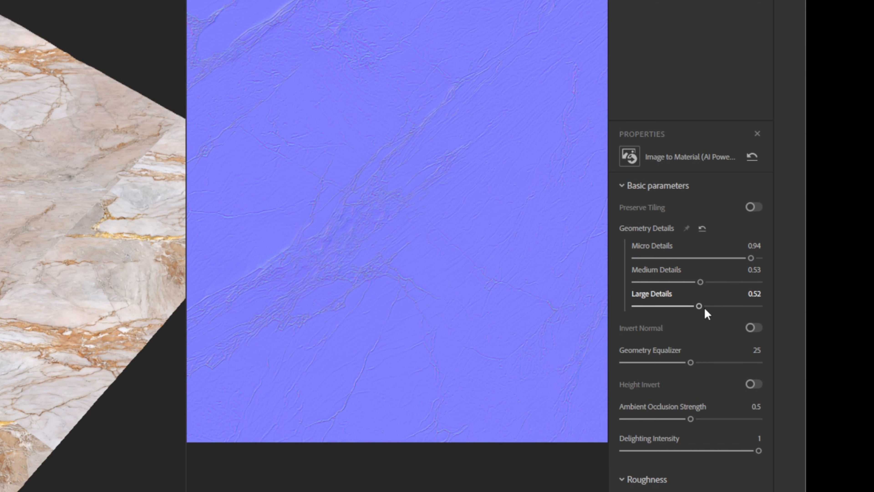
{"action": "left_click_drag", "start_coordinate": [705, 309], "coordinate": [714, 306]}
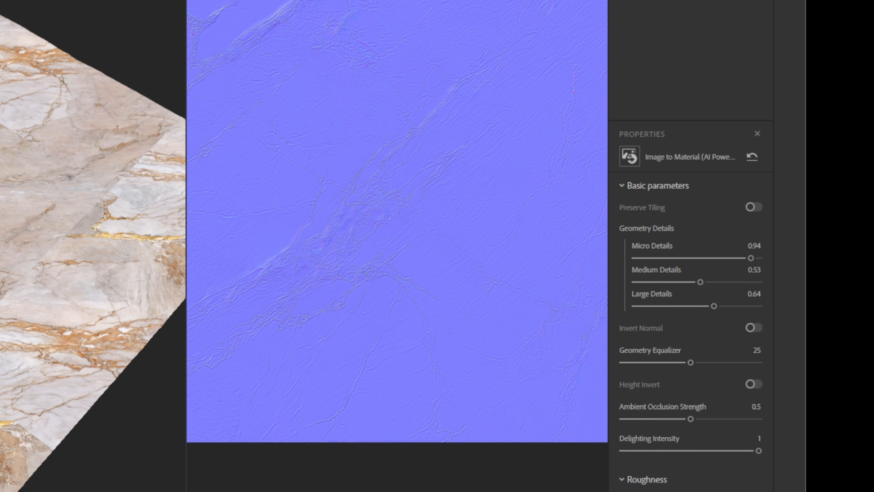
Step: With the Ambient Occlusion map displayed, set Ambient Occlusion Strength to 0.82 and the roughness Variations to 0.79
{"action": "key", "text": "c"}
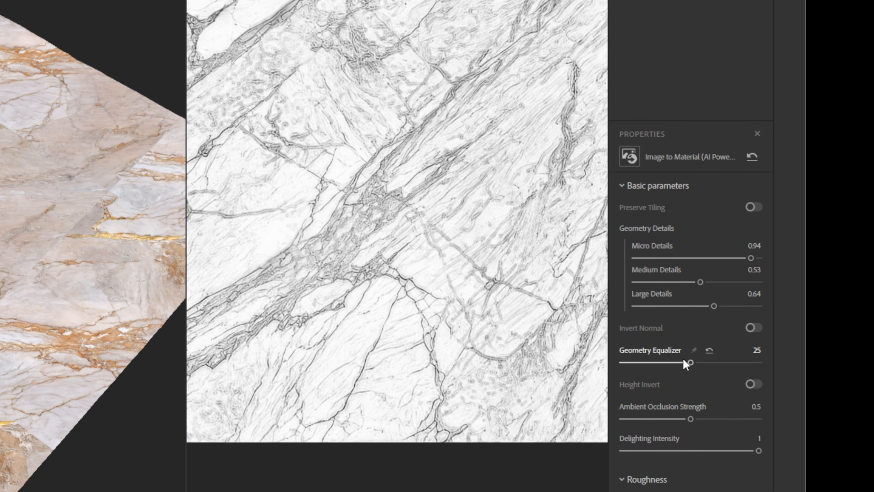
{"action": "left_click_drag", "start_coordinate": [691, 419], "coordinate": [789, 411]}
{"action": "mouse_move", "coordinate": [732, 416]}
{"action": "left_mouse_down"}
{"action": "mouse_move", "coordinate": [759, 418]}
{"action": "mouse_move", "coordinate": [734, 420]}
{"action": "left_mouse_up"}
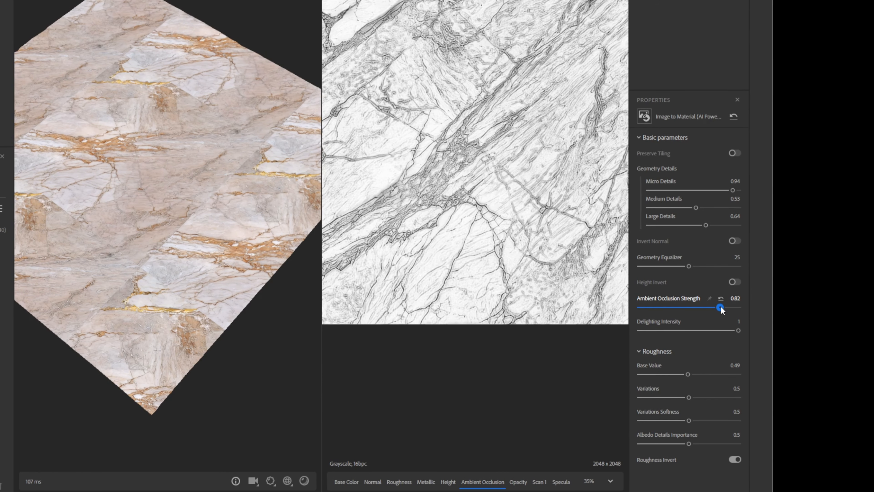
{"action": "left_click_drag", "start_coordinate": [721, 309], "coordinate": [721, 309]}
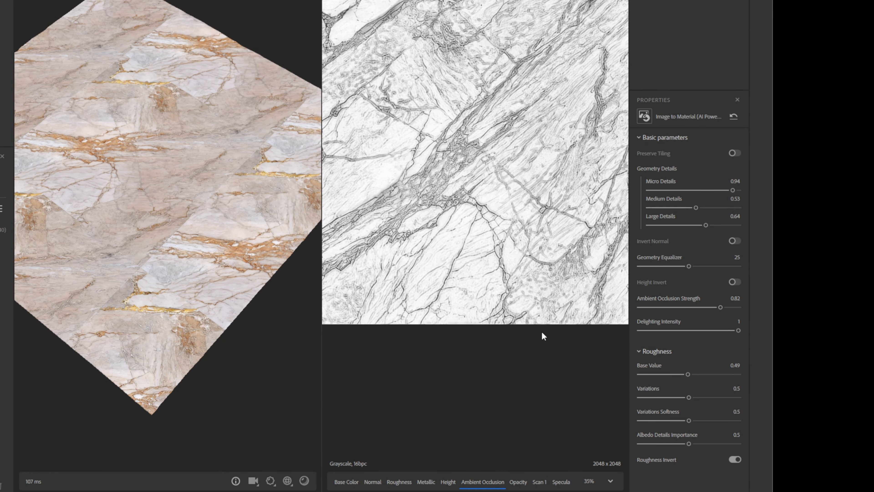
{"action": "left_click_drag", "start_coordinate": [689, 398], "coordinate": [713, 407]}
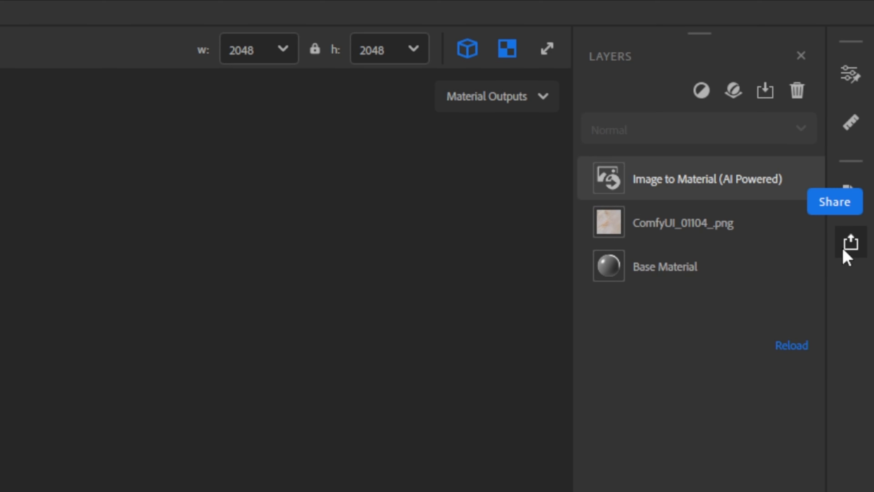
Step: Export the material's default channels as PNG files at 2048 x 2048, named marble_01, to the marble_01 folder
{"action": "left_click", "coordinate": [849, 257]}
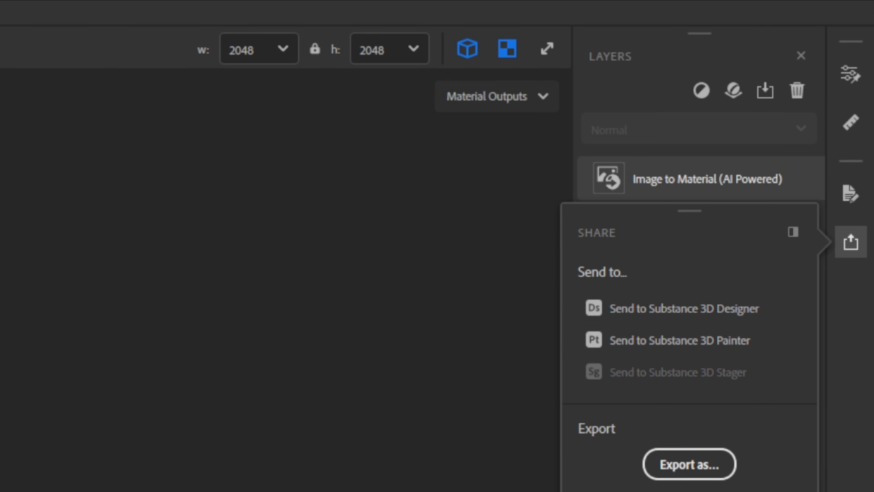
{"action": "left_click", "coordinate": [721, 473]}
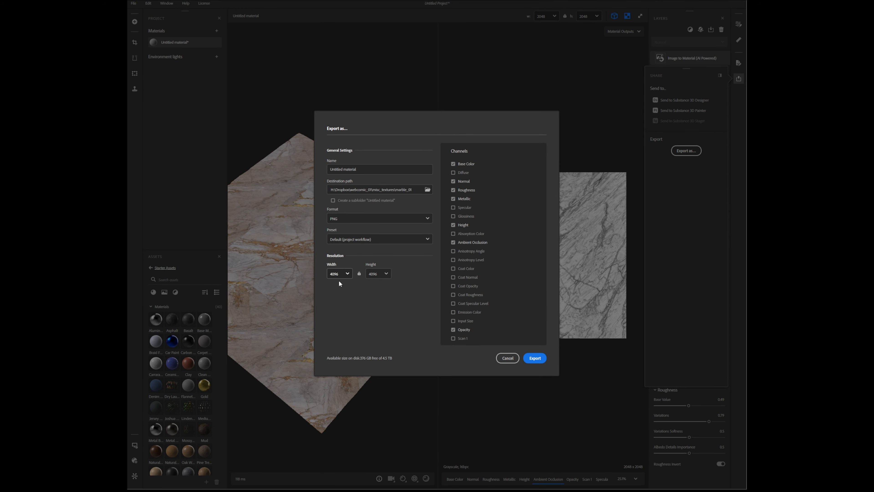
{"action": "left_click", "coordinate": [344, 276]}
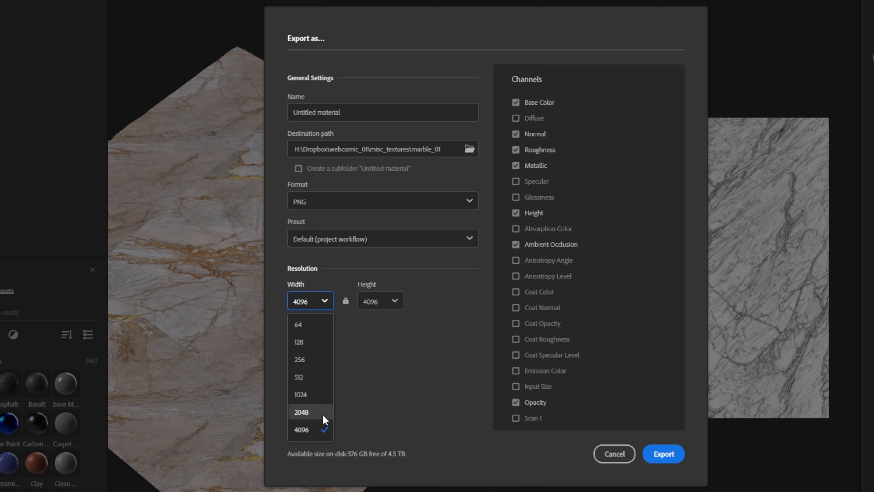
{"action": "left_click", "coordinate": [323, 415]}
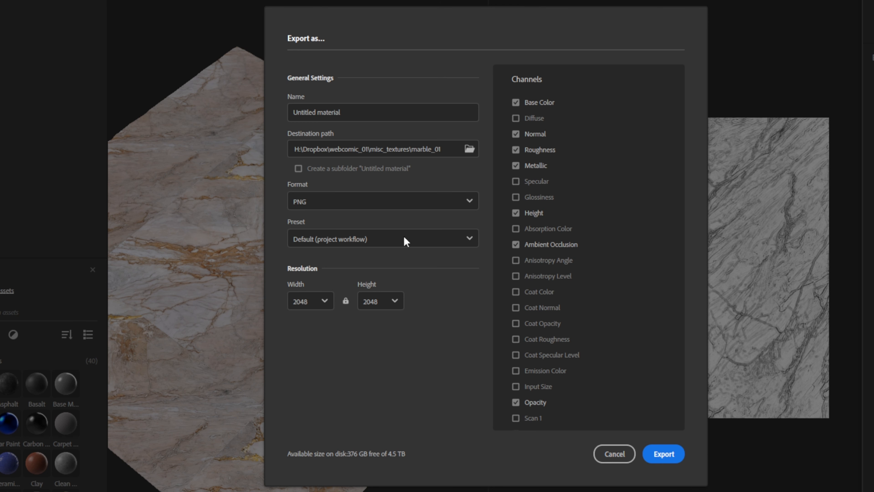
{"action": "left_click", "coordinate": [383, 119]}
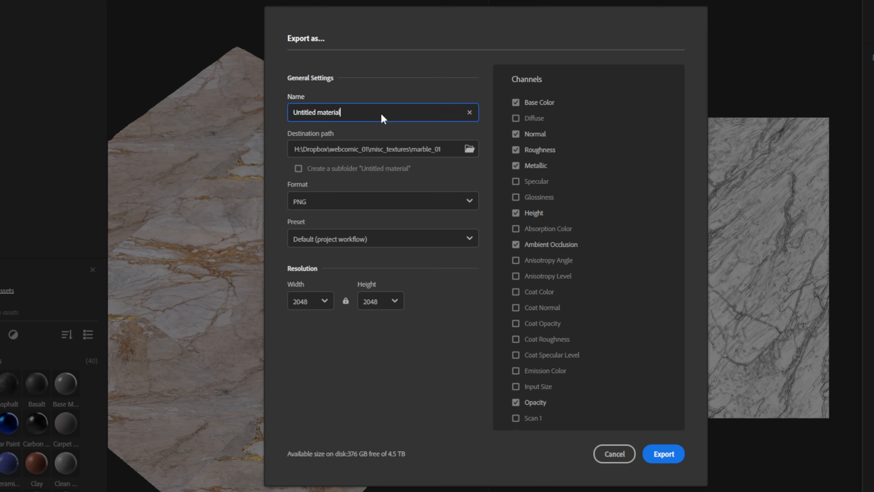
{"action": "type", "text": "marble_01"}
{"action": "left_click", "coordinate": [663, 454]}
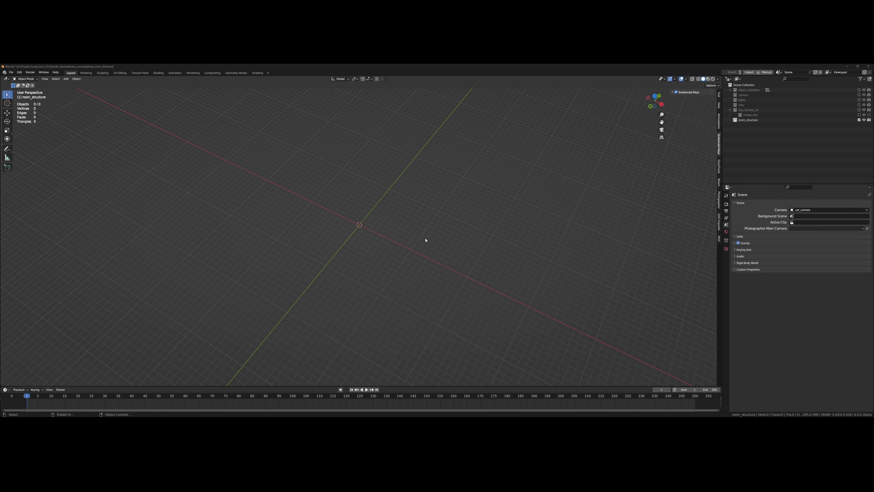
Step: In Blender, add a plane at the origin of the room_structure collection and scale it to about 16.8 m square
{"action": "middle_click_drag", "start_coordinate": [411, 221], "coordinate": [371, 191]}
{"action": "key", "text": "shift+a"}
{"action": "mouse_move", "coordinate": [348, 197]}
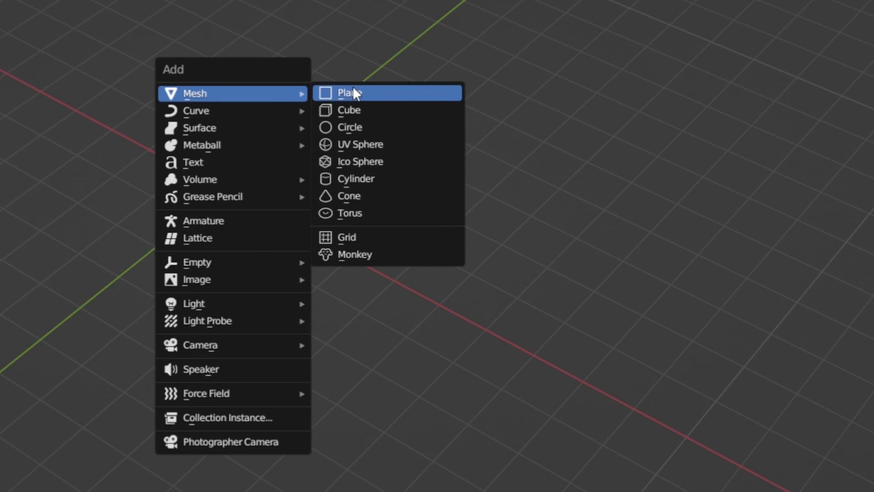
{"action": "left_click", "coordinate": [354, 93]}
{"action": "key", "text": "s"}
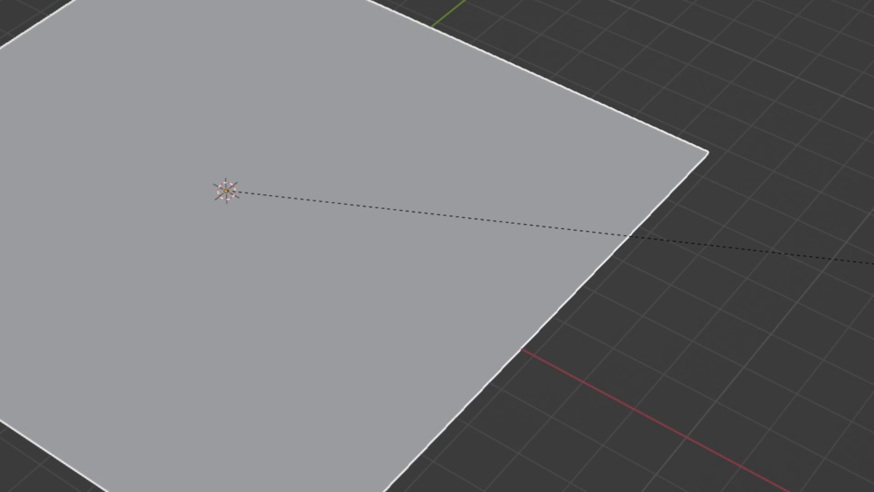
{"action": "left_click", "coordinate": [675, 238]}
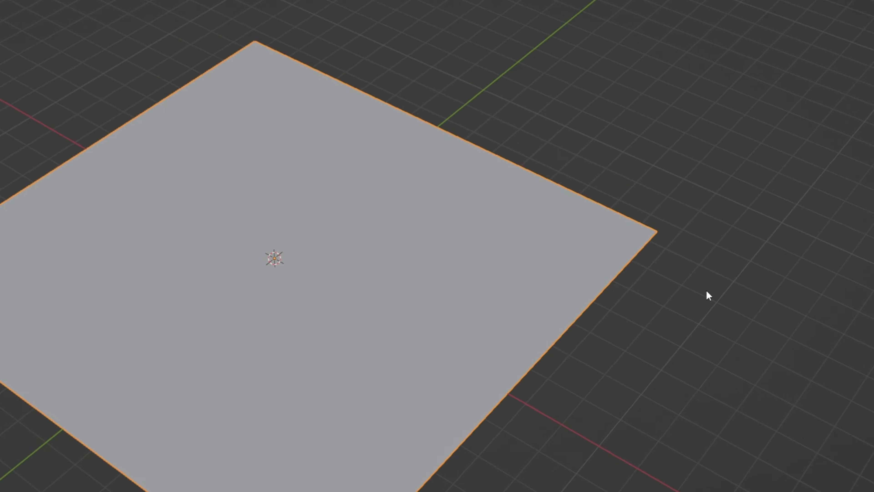
{"action": "middle_click_drag", "start_coordinate": [706, 289], "coordinate": [627, 293]}
{"action": "key", "text": "s"}
{"action": "left_click", "coordinate": [489, 256]}
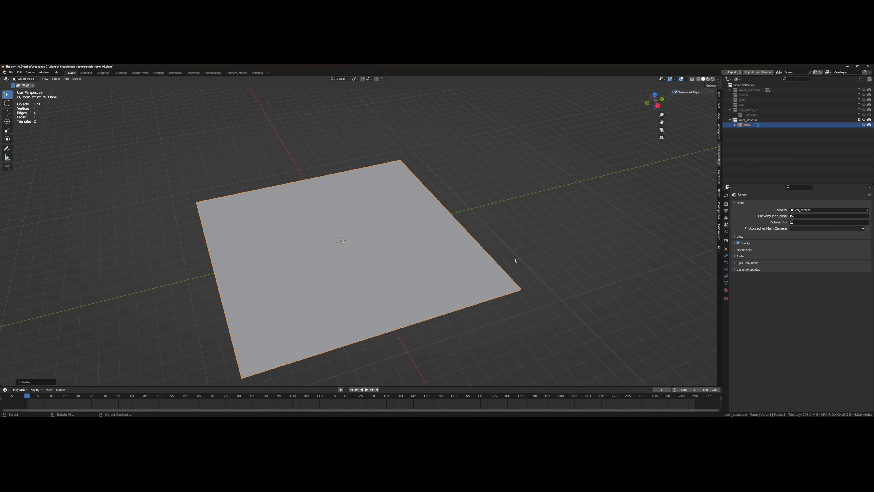
Step: Apply all transforms to the plane
{"action": "key", "text": "ctrl+a"}
{"action": "left_click", "coordinate": [453, 247]}
{"action": "key", "text": "ctrl+a"}
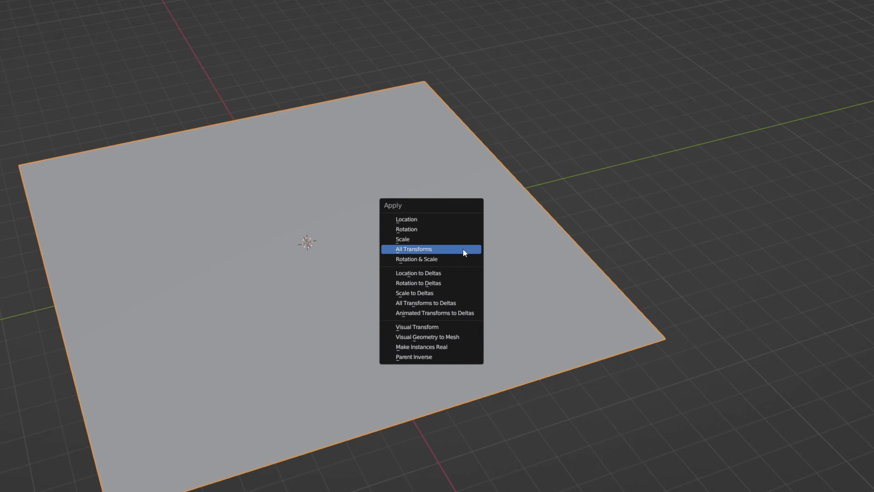
{"action": "left_click", "coordinate": [421, 246]}
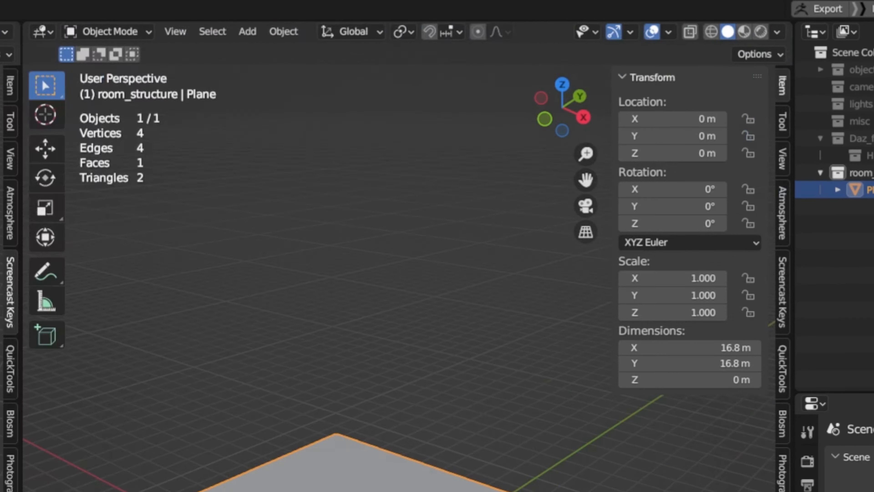
Step: Split the 3D viewport into two areas and turn one of them into a Shader Editor
{"action": "left_click_drag", "start_coordinate": [22, 231], "coordinate": [0, 230]}
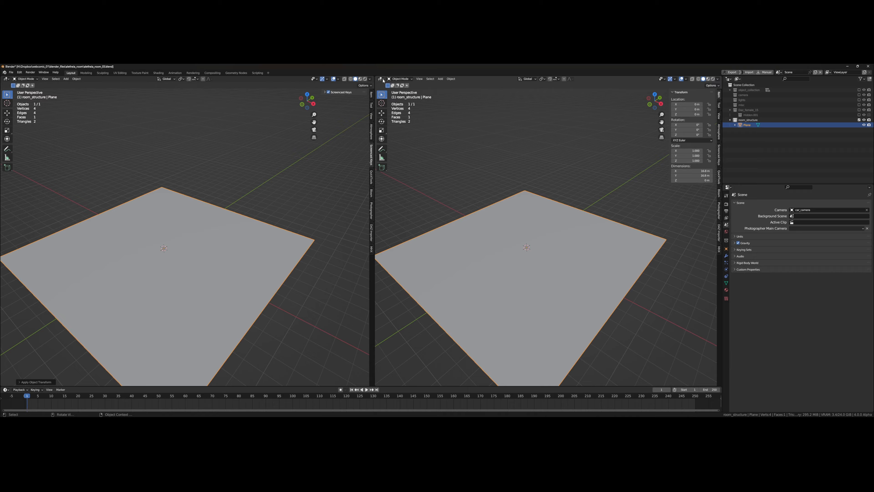
{"action": "left_click", "coordinate": [380, 79]}
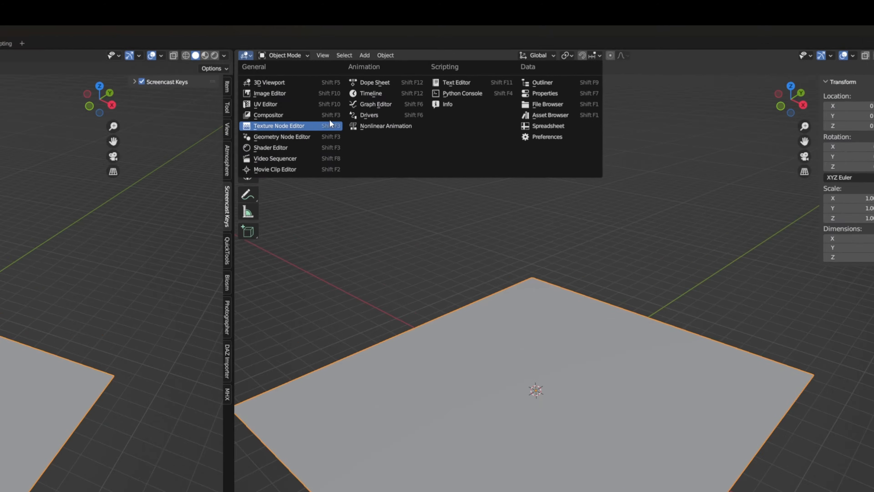
{"action": "left_click", "coordinate": [410, 126]}
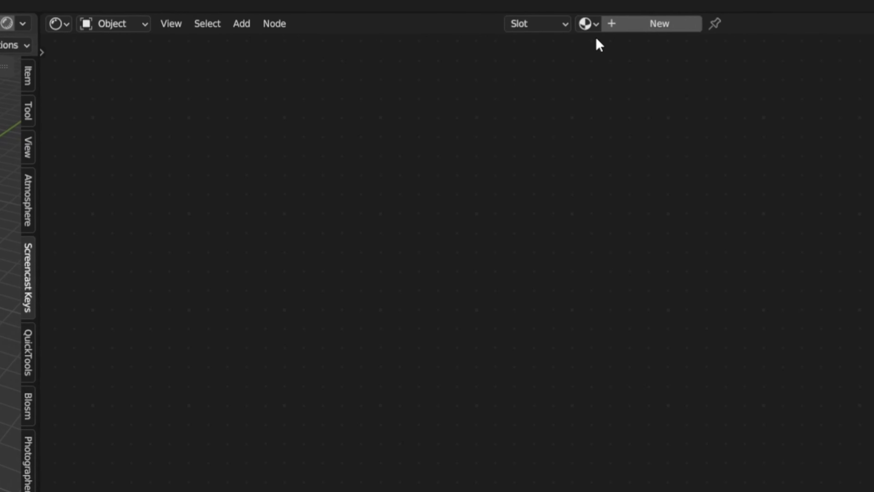
Step: Create a new material on the plane, give it a fake user and name it marble_floor_01
{"action": "left_click", "coordinate": [549, 79]}
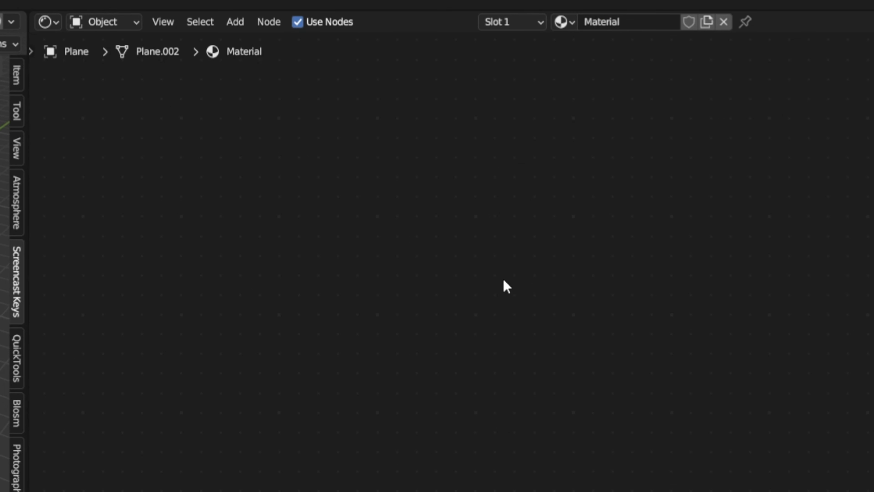
{"action": "left_click", "coordinate": [689, 23]}
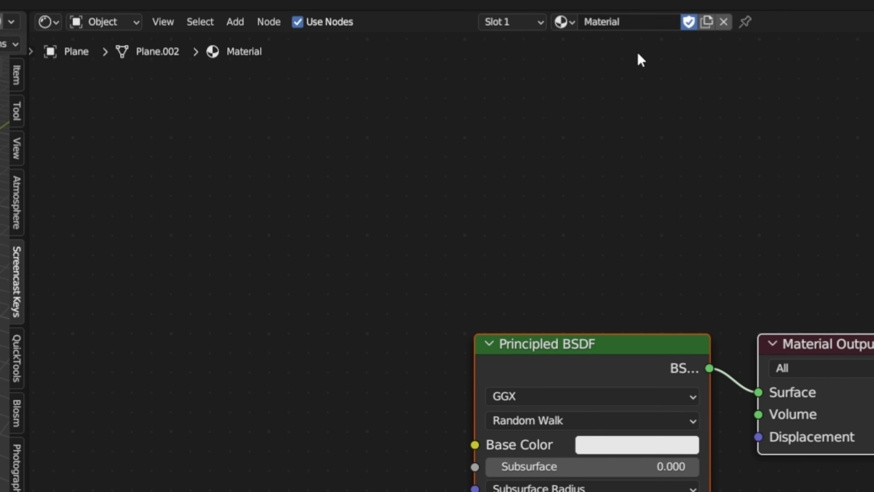
{"action": "left_click", "coordinate": [636, 22]}
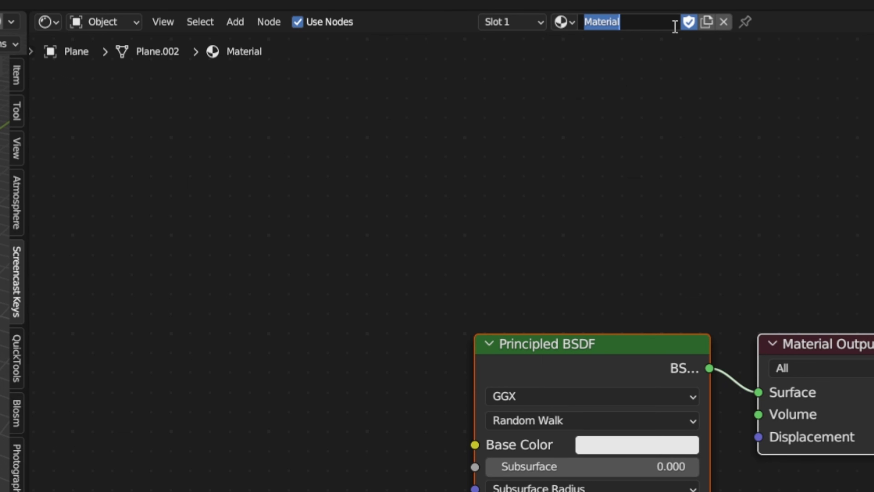
{"action": "key", "text": "BackSpace"}
{"action": "type", "text": "mar"}
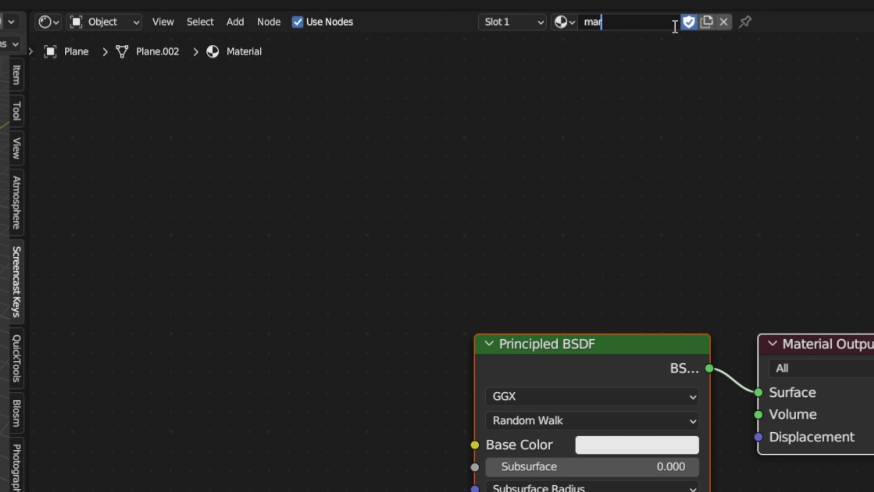
{"action": "type", "text": "ble_floor_01"}
{"action": "key", "text": "Return"}
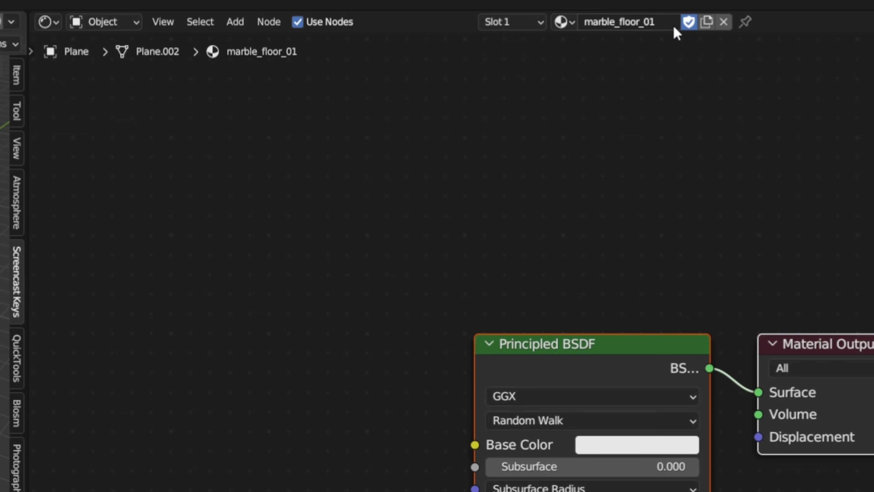
Step: Check in the add-on preferences whether Node Wrangler is enabled, and close the preferences
{"action": "scroll", "coordinate": [360, 171], "scroll_direction": "down", "scroll_amount": 1}
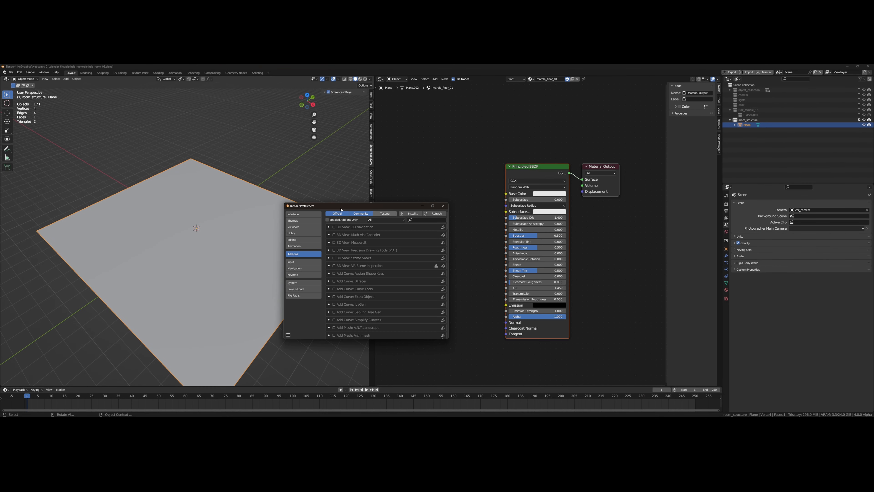
{"action": "left_click", "coordinate": [423, 221]}
{"action": "type", "text": "node wrangler"}
{"action": "key", "text": "Return"}
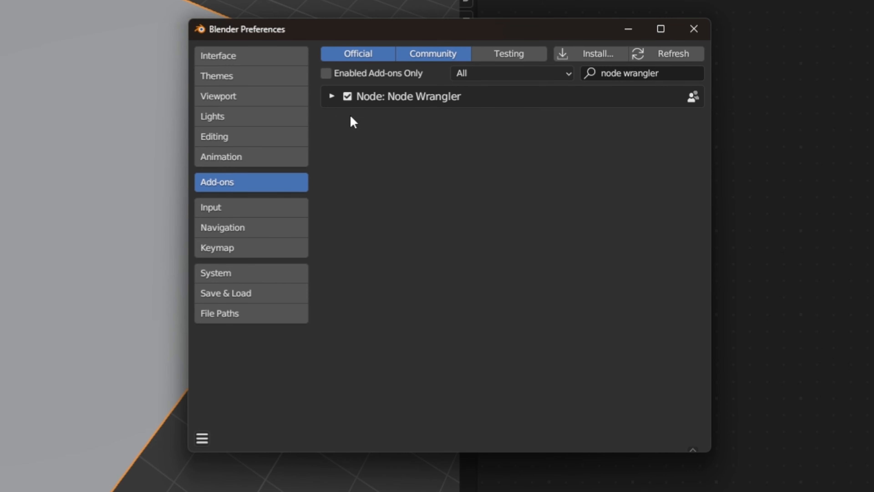
{"action": "left_click", "coordinate": [694, 30]}
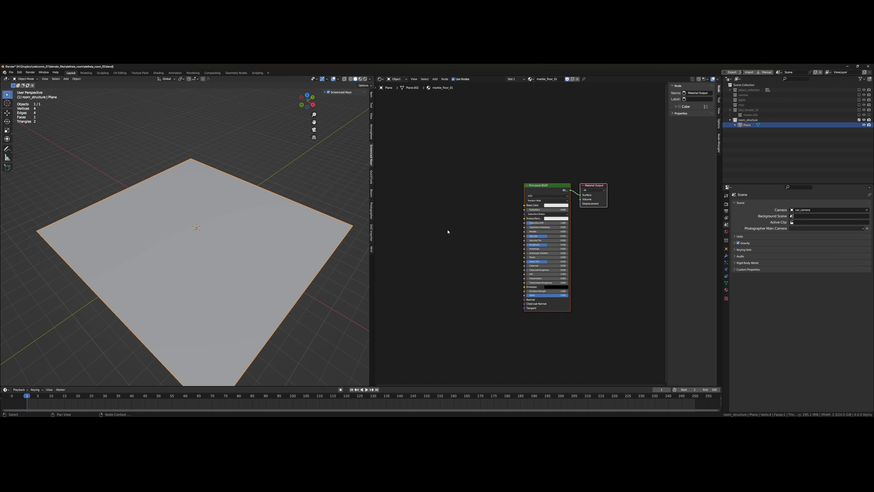
Step: Run Node Wrangler's Principled Texture Setup on the Principled BSDF using all eight maps in misc_textures\marble_01
{"action": "left_click", "coordinate": [450, 239]}
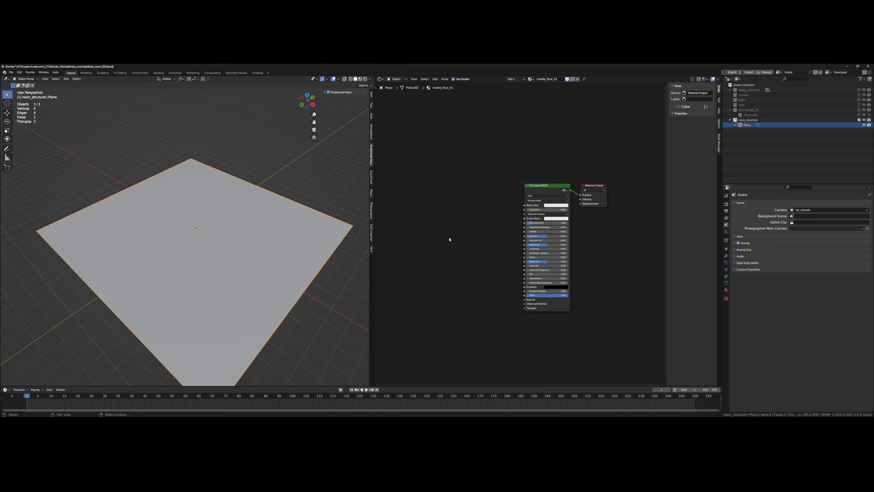
{"action": "left_click", "coordinate": [552, 189]}
{"action": "key", "text": "ctrl+shift+t"}
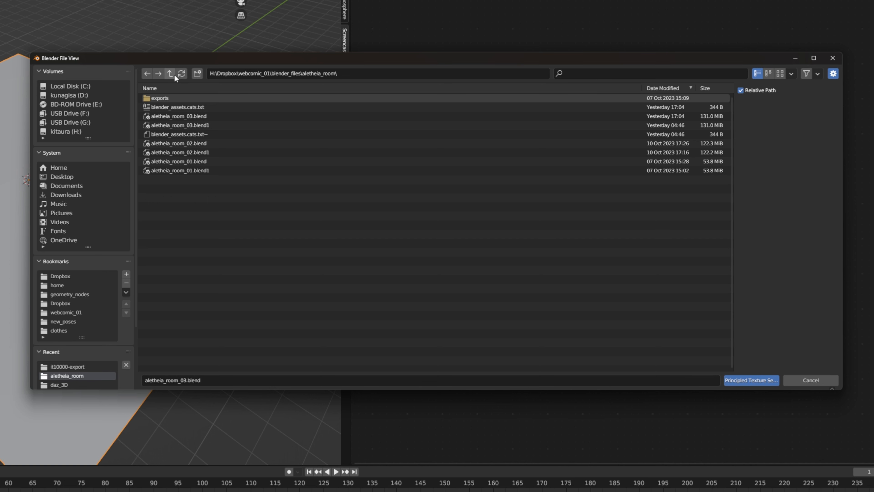
{"action": "left_click", "coordinate": [174, 74]}
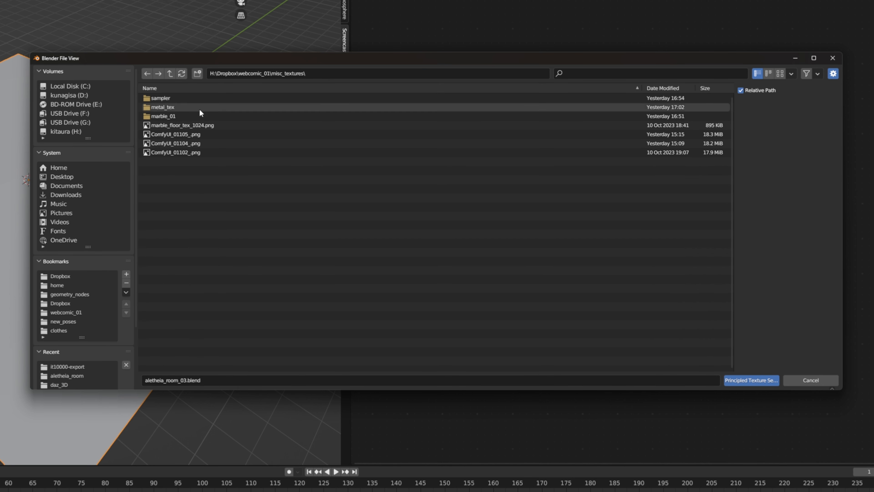
{"action": "left_click", "coordinate": [220, 118]}
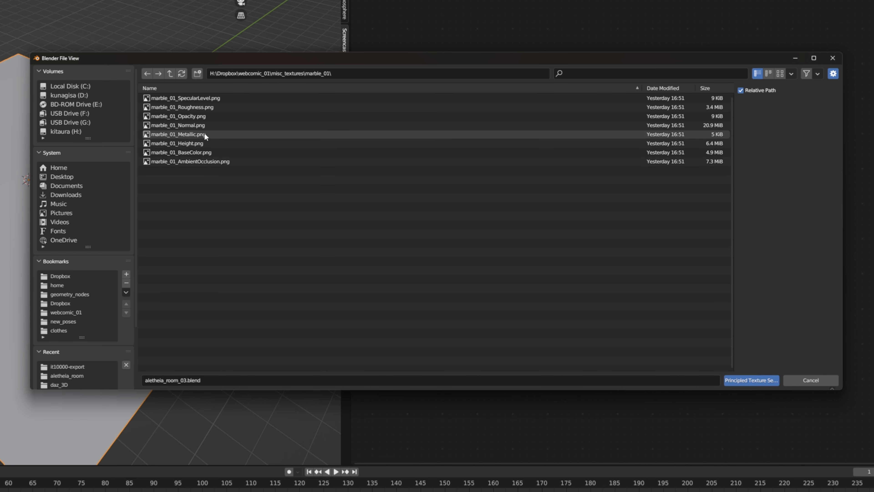
{"action": "key", "text": "a"}
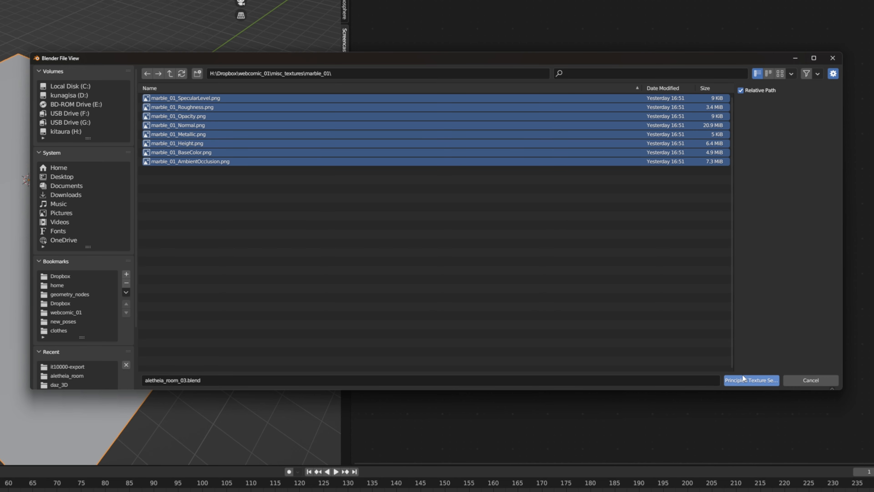
{"action": "left_click", "coordinate": [763, 381]}
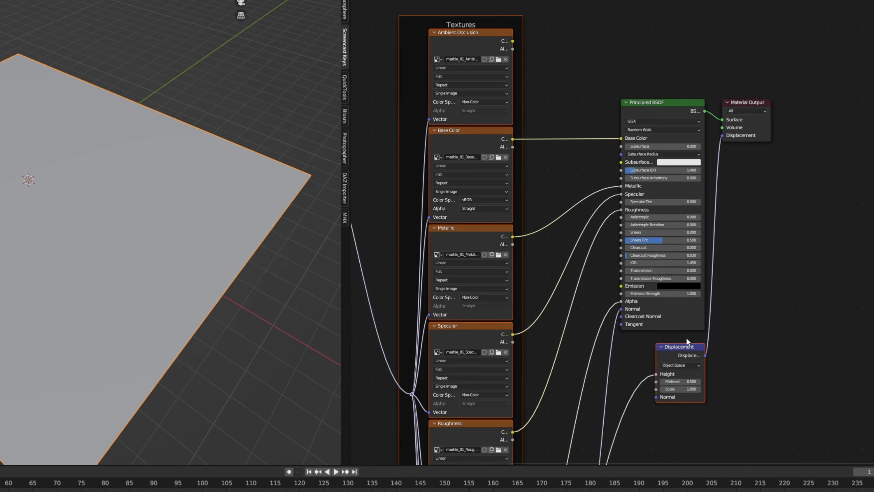
Step: Rearrange the Displacement node below the Principled BSDF so its connections in the marble_floor_01 node tree are easier to follow
{"action": "scroll", "coordinate": [686, 320], "scroll_direction": "down", "scroll_amount": 2}
{"action": "middle_click_drag", "start_coordinate": [839, 364], "coordinate": [787, 299]}
{"action": "left_click_drag", "start_coordinate": [746, 203], "coordinate": [690, 47]}
{"action": "left_click", "coordinate": [697, 299]}
{"action": "scroll", "coordinate": [622, 253], "scroll_direction": "up", "scroll_amount": 3}
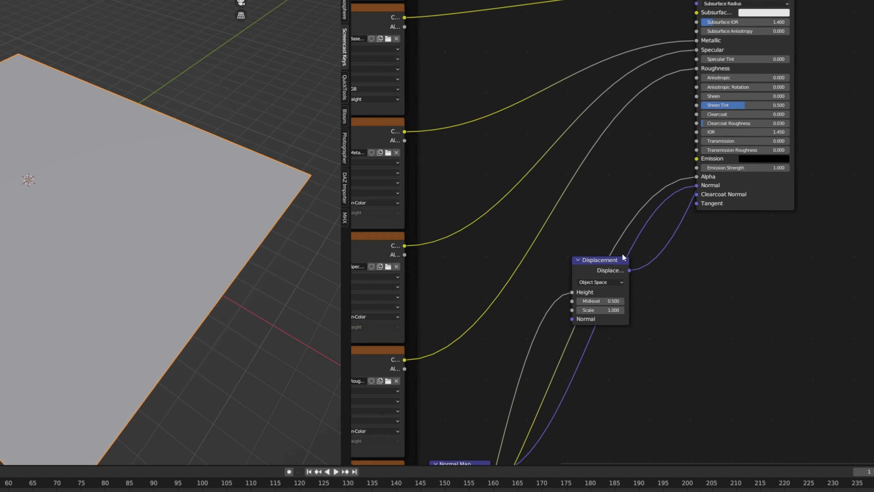
{"action": "left_click_drag", "start_coordinate": [622, 254], "coordinate": [638, 324]}
{"action": "scroll", "coordinate": [638, 324], "scroll_direction": "down", "scroll_amount": 2}
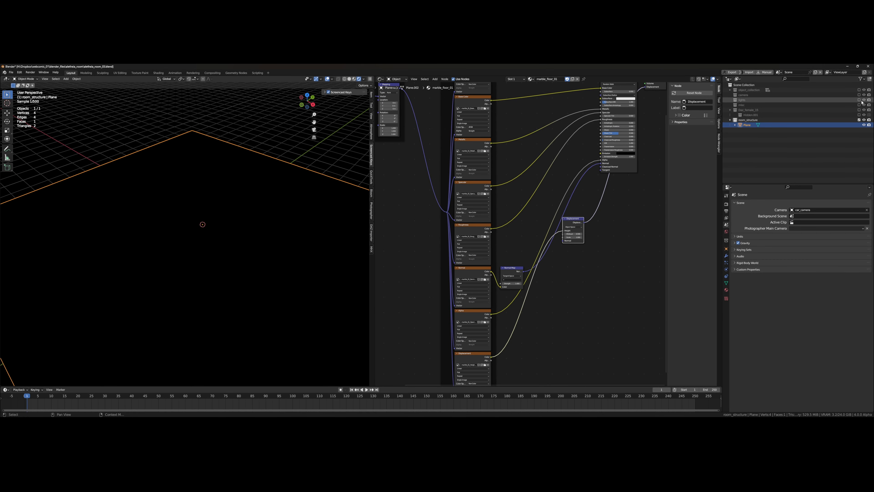
Step: Enable the lights collection to examine the marble plane in the rendered view from several angles, and disable the collection again
{"action": "left_click", "coordinate": [859, 100]}
{"action": "scroll", "coordinate": [236, 247], "scroll_direction": "up", "scroll_amount": 5}
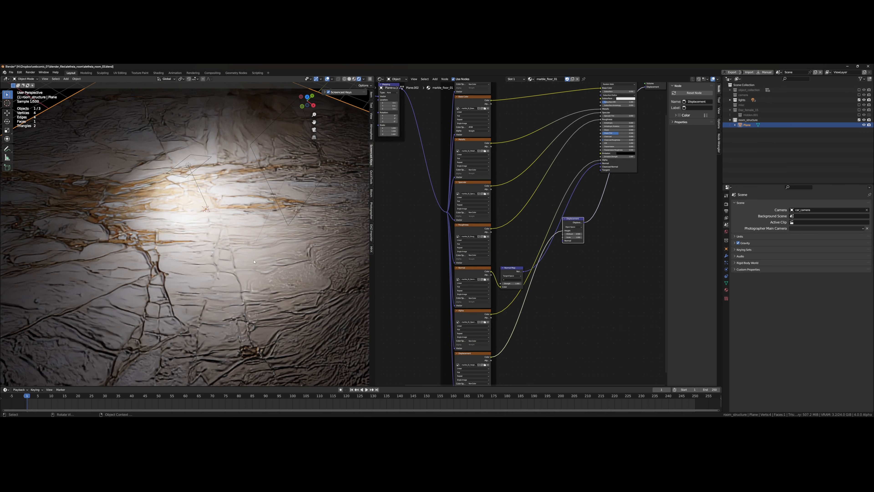
{"action": "scroll", "coordinate": [258, 262], "scroll_direction": "down", "scroll_amount": 4}
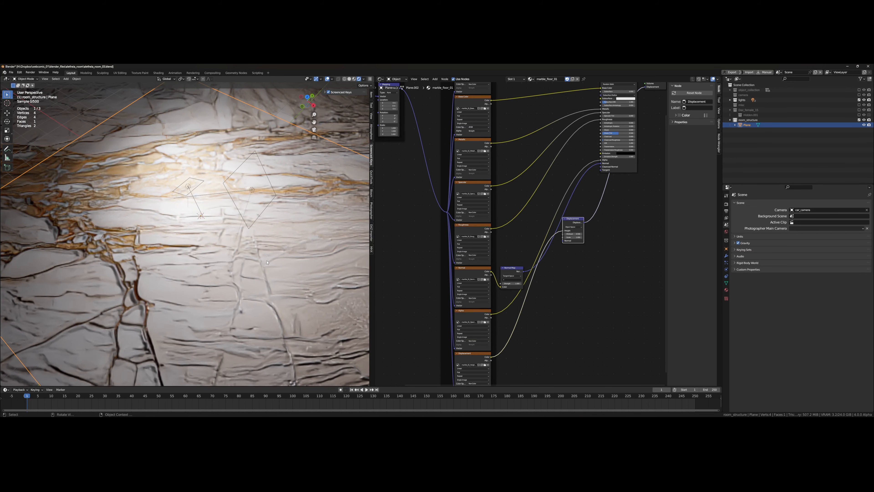
{"action": "scroll", "coordinate": [267, 263], "scroll_direction": "down", "scroll_amount": 6}
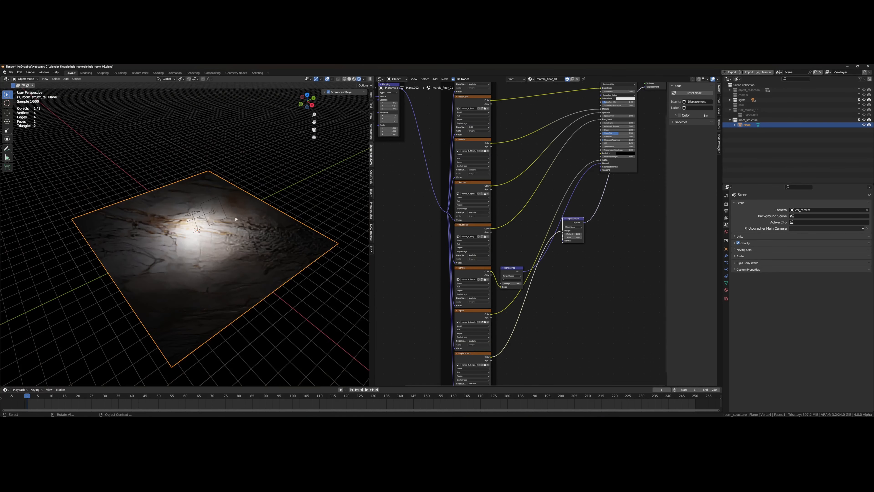
{"action": "middle_click_drag", "start_coordinate": [236, 219], "coordinate": [318, 168]}
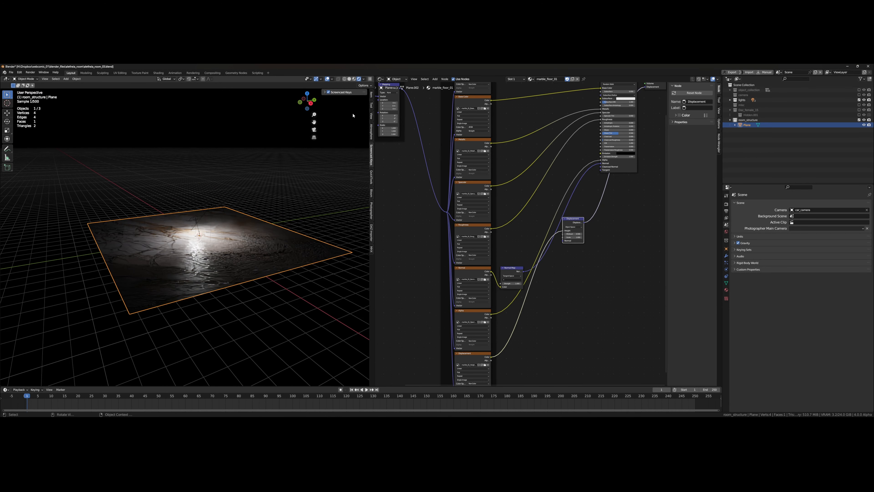
{"action": "left_click", "coordinate": [859, 100]}
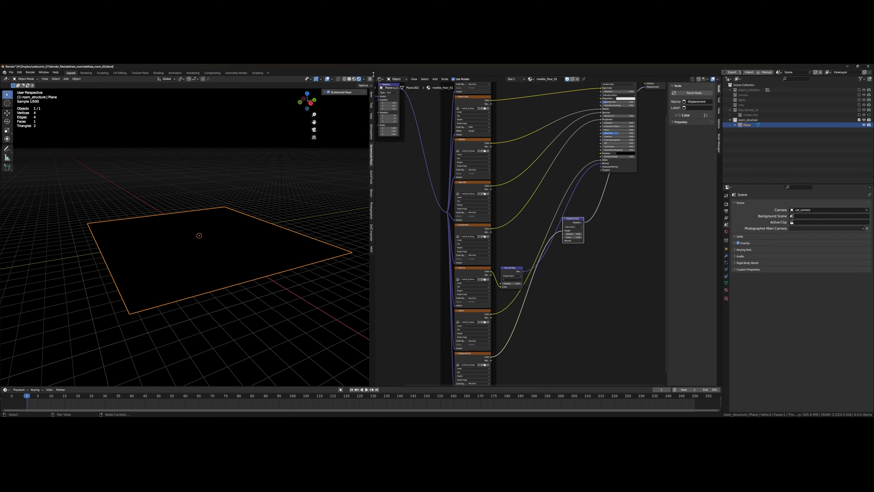
Step: Set the rendered viewport's lighting to use Scene Lights but not Scene World
{"action": "left_click", "coordinate": [363, 79]}
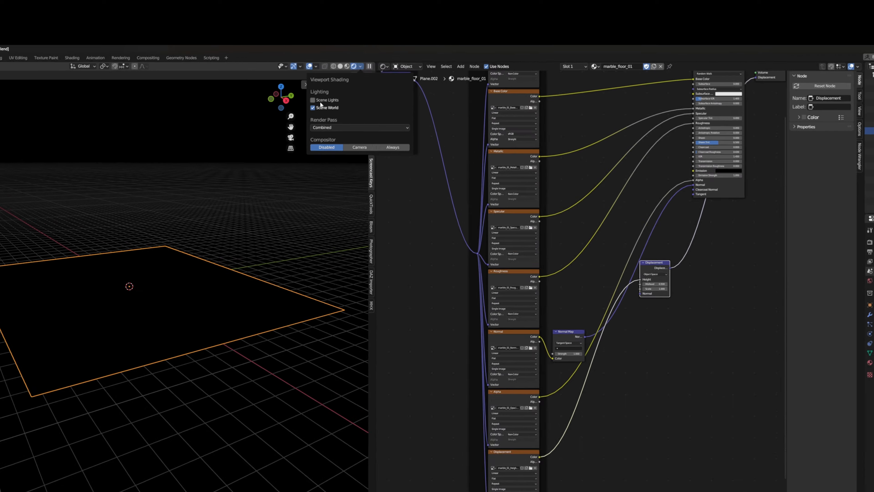
{"action": "left_click", "coordinate": [333, 103]}
{"action": "left_click", "coordinate": [334, 103]}
{"action": "left_click", "coordinate": [331, 108]}
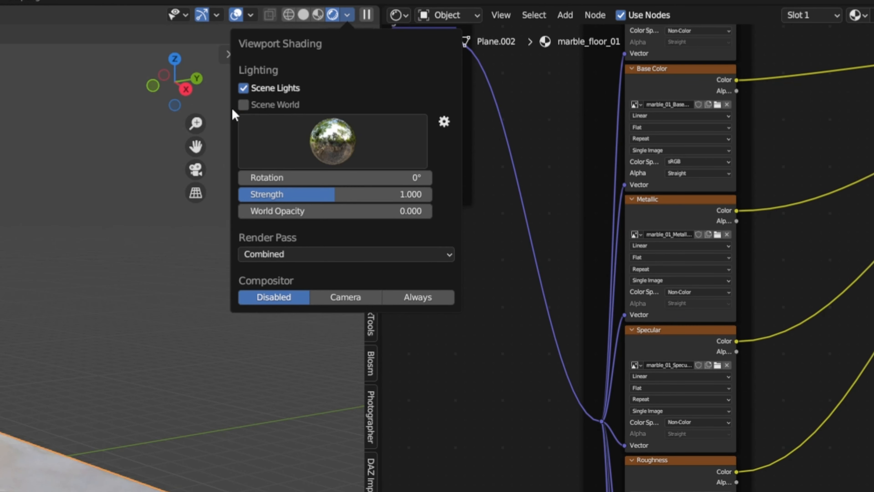
{"action": "middle_click_drag", "start_coordinate": [193, 145], "coordinate": [245, 203]}
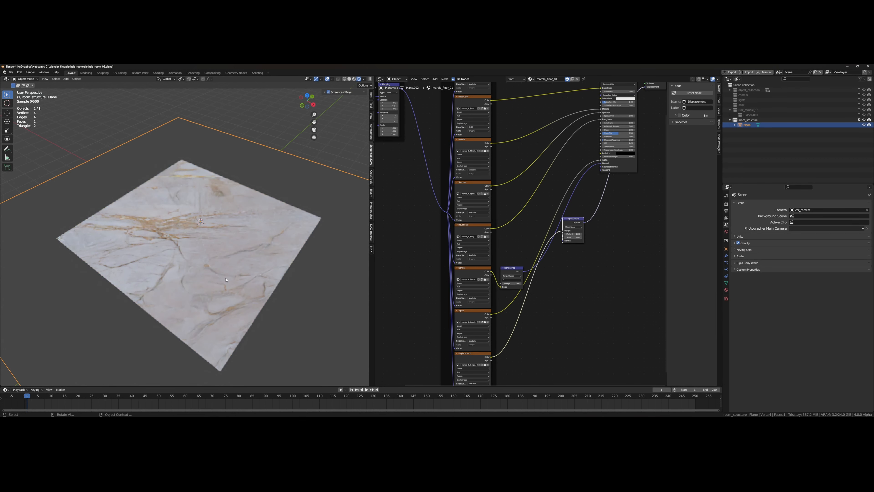
Step: Set the Displacement node's Scale to 0.1 and check the marble surface on the plane
{"action": "middle_click_drag", "start_coordinate": [226, 280], "coordinate": [206, 185]}
{"action": "scroll", "coordinate": [597, 201], "scroll_direction": "up", "scroll_amount": 3}
{"action": "left_click", "coordinate": [549, 274]}
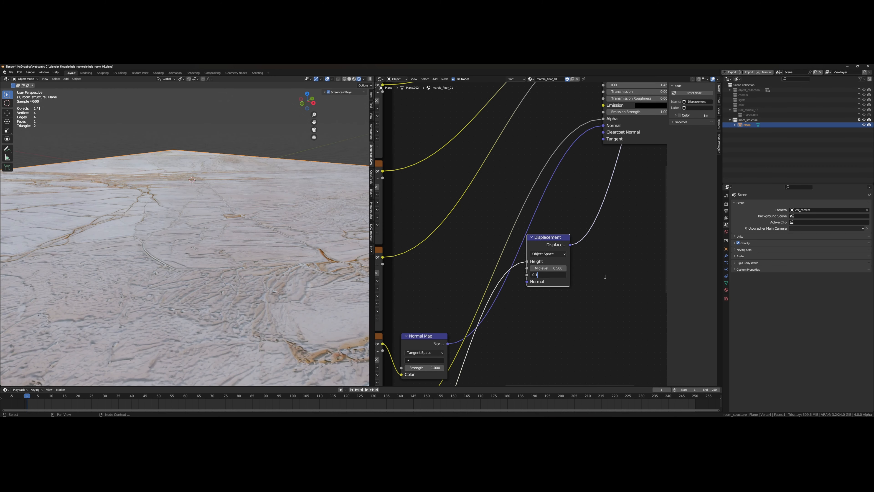
{"action": "key", "text": "Return"}
{"action": "mouse_move", "coordinate": [248, 241]}
{"action": "middle_mouse_down"}
{"action": "mouse_move", "coordinate": [252, 226]}
{"action": "mouse_move", "coordinate": [239, 236]}
{"action": "middle_mouse_up"}
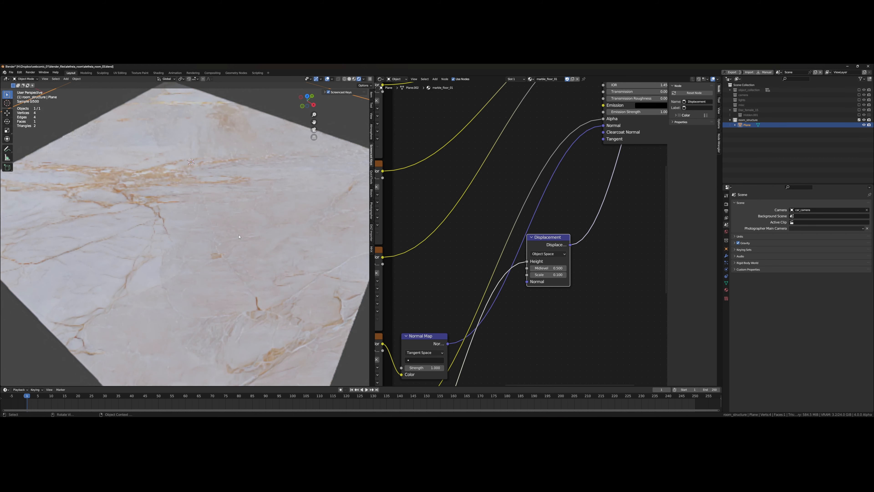
{"action": "scroll", "coordinate": [238, 241], "scroll_direction": "down", "scroll_amount": 5}
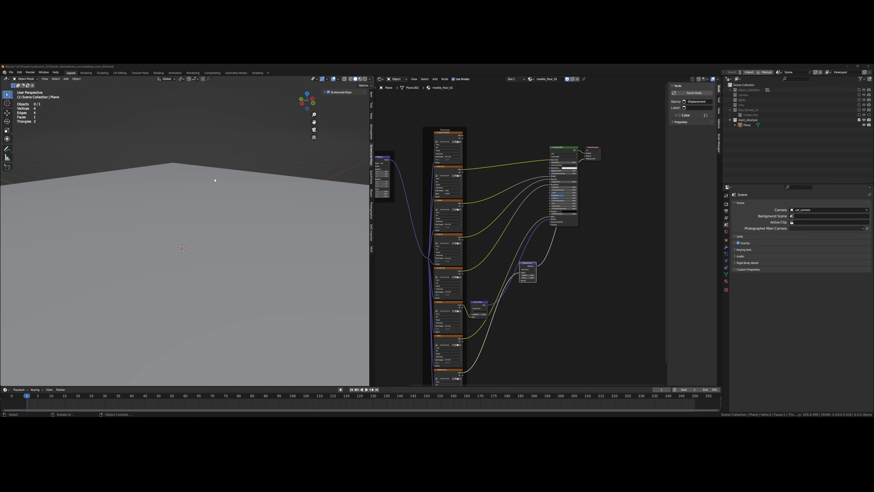
Step: Split the Shader Editor into an upper and a lower area and turn the lower one into an Image Editor
{"action": "middle_click_drag", "start_coordinate": [214, 180], "coordinate": [234, 193]}
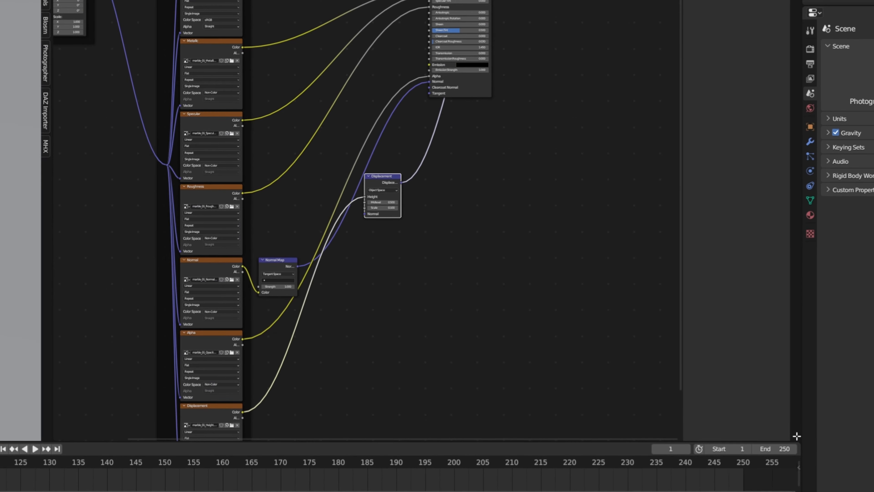
{"action": "left_click_drag", "start_coordinate": [720, 384], "coordinate": [677, 234]}
{"action": "left_click_drag", "start_coordinate": [702, 115], "coordinate": [702, 122]}
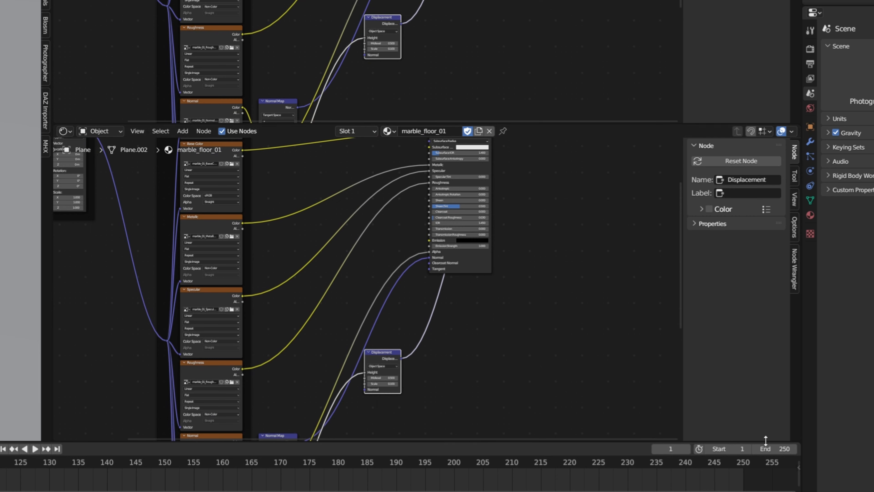
{"action": "left_click", "coordinate": [64, 131]}
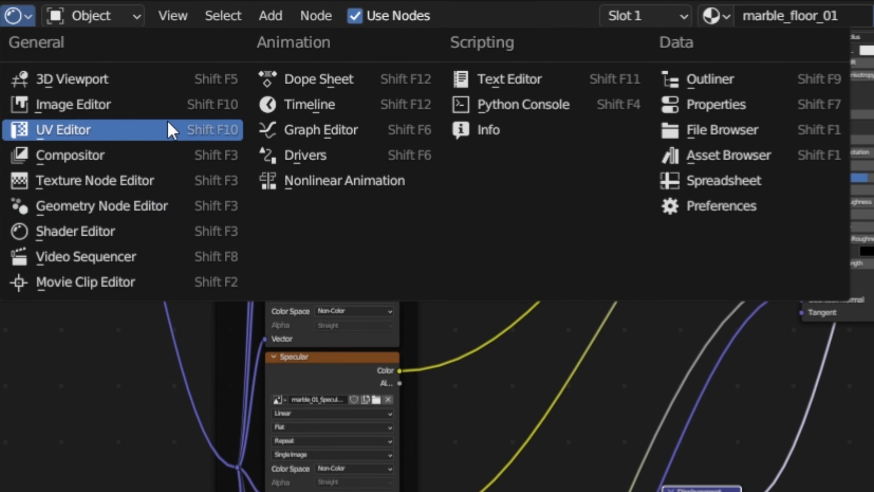
{"action": "left_click", "coordinate": [166, 110]}
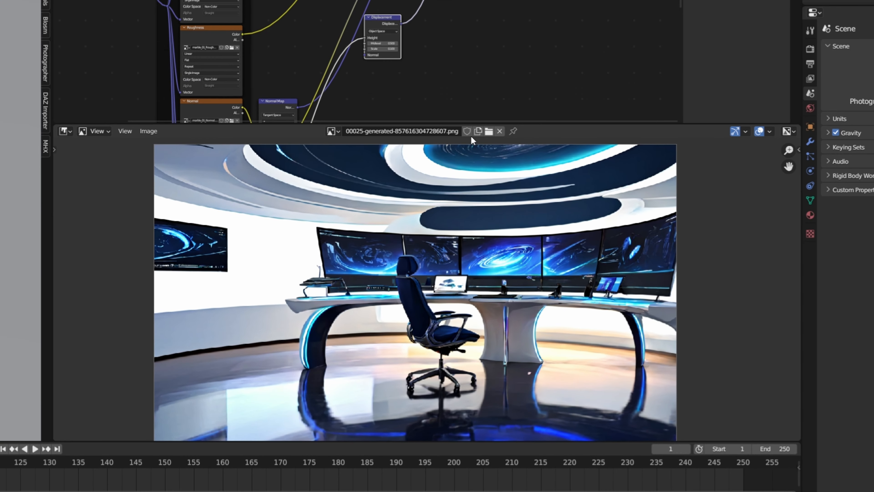
Step: Unlink the displayed image and open 00025-generated-857616304728607.png from aletheia_room_design\potential_designs as the reference image
{"action": "left_click", "coordinate": [500, 131]}
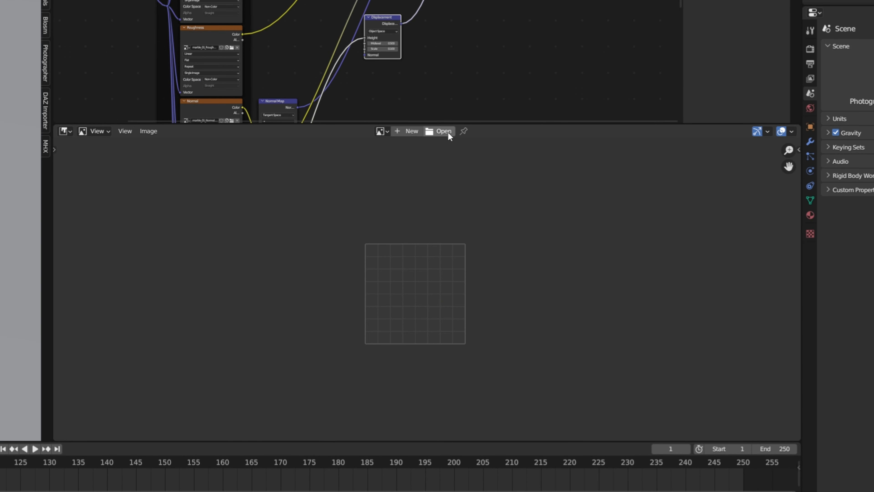
{"action": "left_click", "coordinate": [437, 131]}
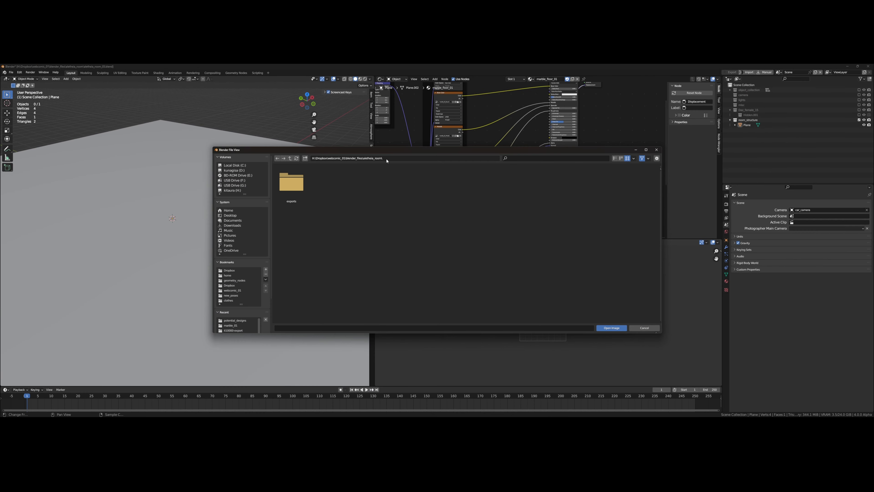
{"action": "left_click", "coordinate": [391, 158]}
{"action": "type", "text": "H:\\Dropbox\\webcomic_01\\aletheia_room_design\\potential_designs\\"}
{"action": "key", "text": "Return"}
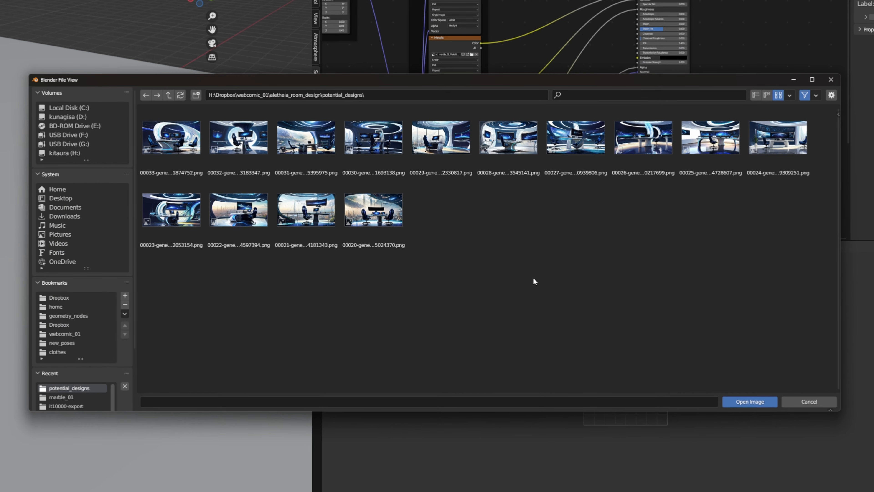
{"action": "double_click", "coordinate": [694, 151]}
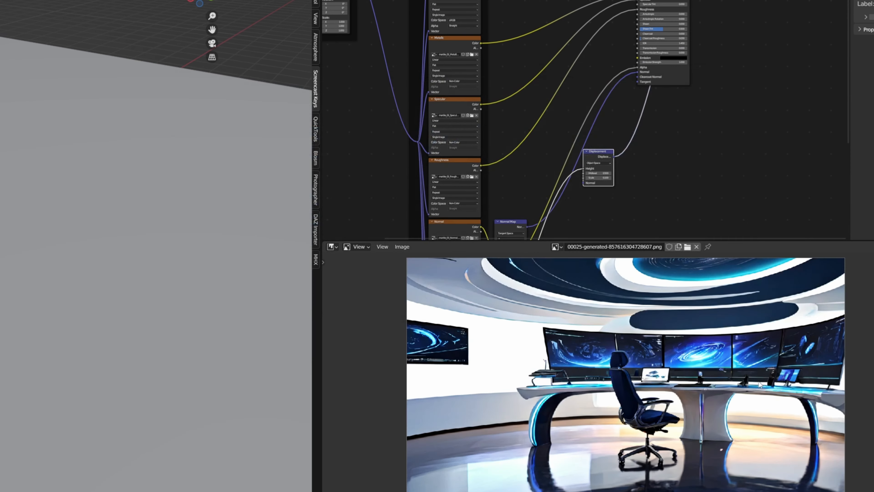
{"action": "scroll", "coordinate": [661, 336], "scroll_direction": "up", "scroll_amount": 1}
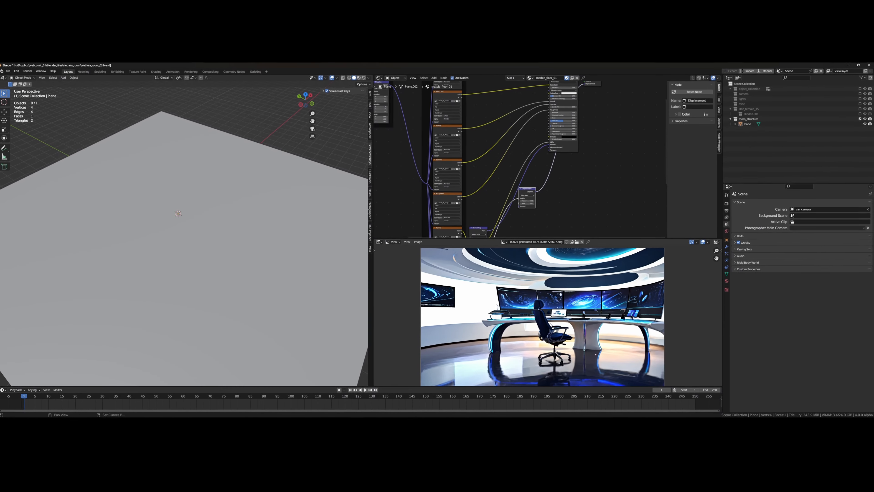
Step: Switch the 3D viewport to rendered shading and examine the marble floor from a low angle
{"action": "left_click", "coordinate": [364, 77]}
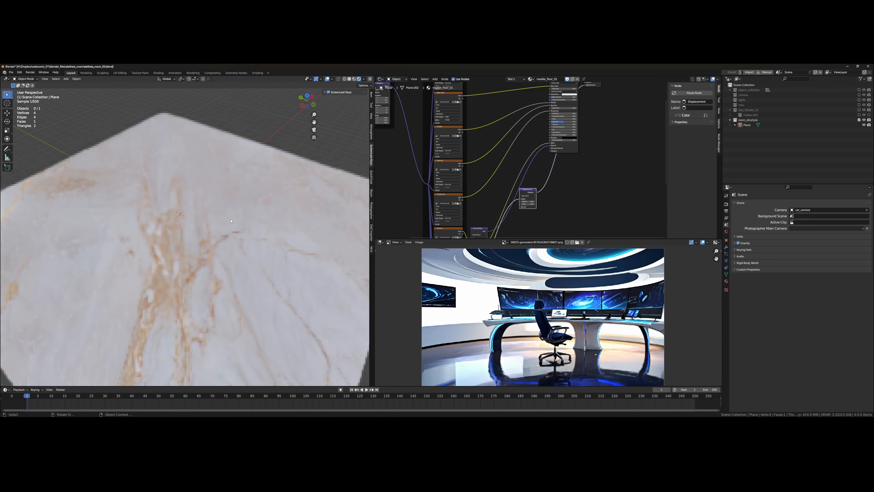
{"action": "middle_click_drag", "start_coordinate": [230, 221], "coordinate": [211, 228]}
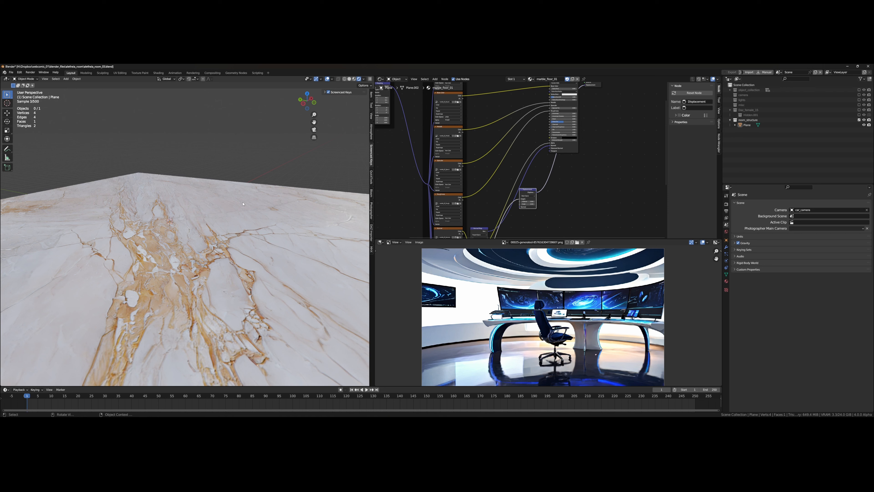
{"action": "middle_click_drag", "start_coordinate": [243, 203], "coordinate": [245, 248]}
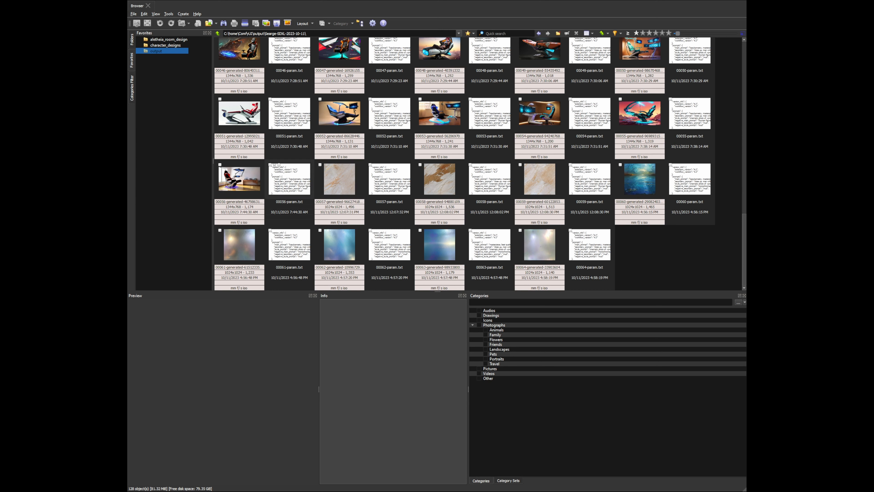
Step: Switch to the image browser and page through the blue and blurred 1024x1024 textures generated in ComfyUI
{"action": "double_click", "coordinate": [339, 245]}
{"action": "scroll", "coordinate": [416, 293], "scroll_direction": "up", "scroll_amount": 2}
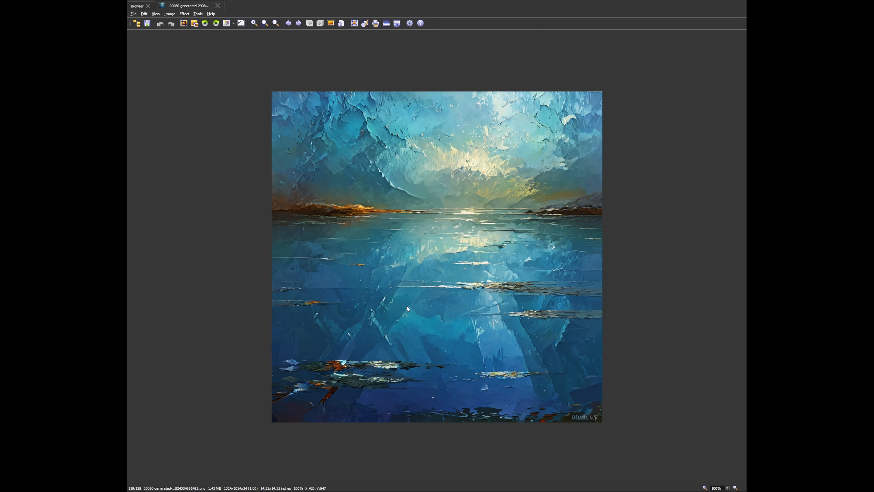
{"action": "scroll", "coordinate": [409, 324], "scroll_direction": "down", "scroll_amount": 1}
{"action": "scroll", "coordinate": [437, 320], "scroll_direction": "down", "scroll_amount": 6}
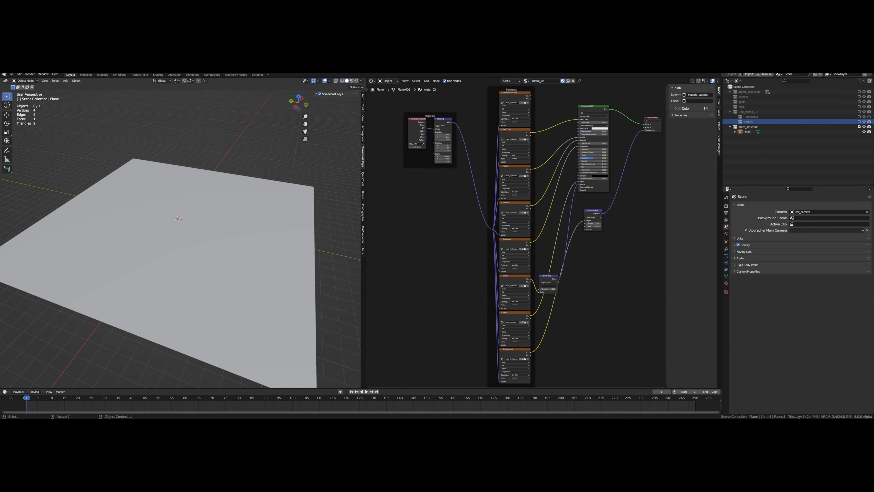
Step: Switch the plane's material from metal_03 to metal_01
{"action": "left_click", "coordinate": [526, 80]}
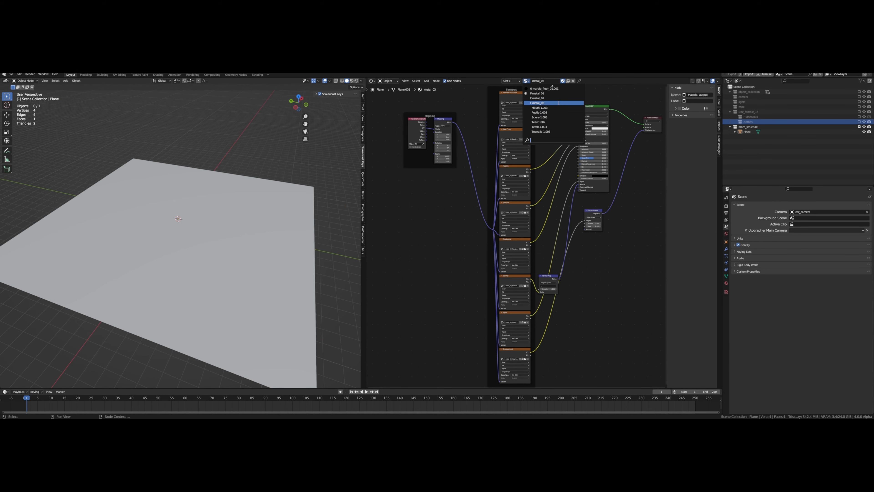
{"action": "left_click", "coordinate": [539, 92]}
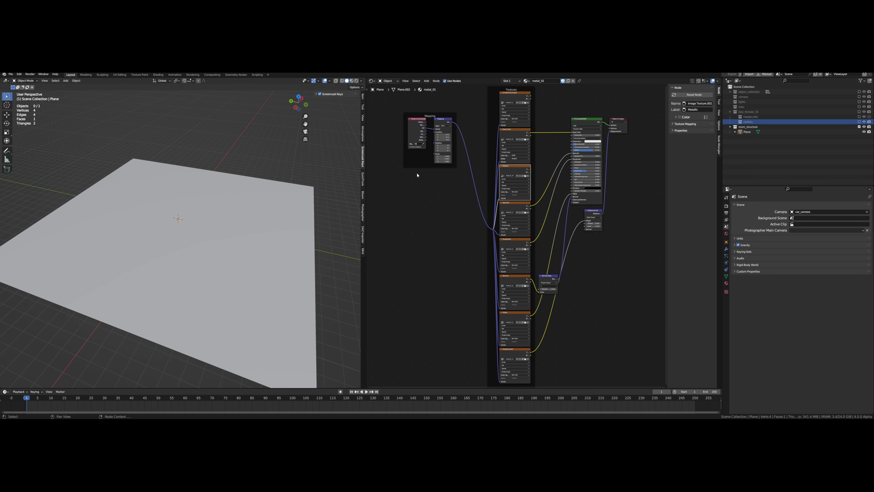
Step: Switch the 3D viewport to rendered shading and examine the plane's metal_01 surface from above
{"action": "left_click", "coordinate": [357, 81]}
{"action": "middle_click_drag", "start_coordinate": [249, 227], "coordinate": [239, 252]}
{"action": "scroll", "coordinate": [239, 252], "scroll_direction": "up", "scroll_amount": 2}
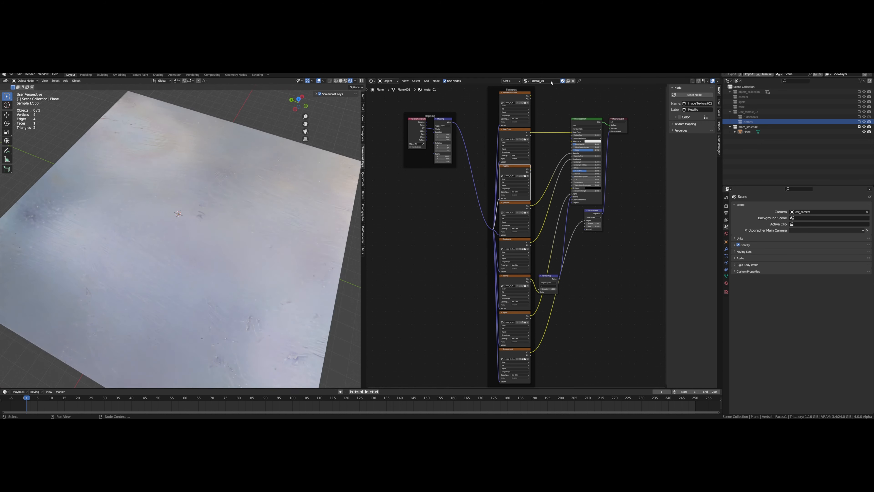
Step: Switch the plane's material to metal_02 and then to metal_03, previewing each one
{"action": "left_click", "coordinate": [526, 81]}
{"action": "left_click", "coordinate": [551, 102]}
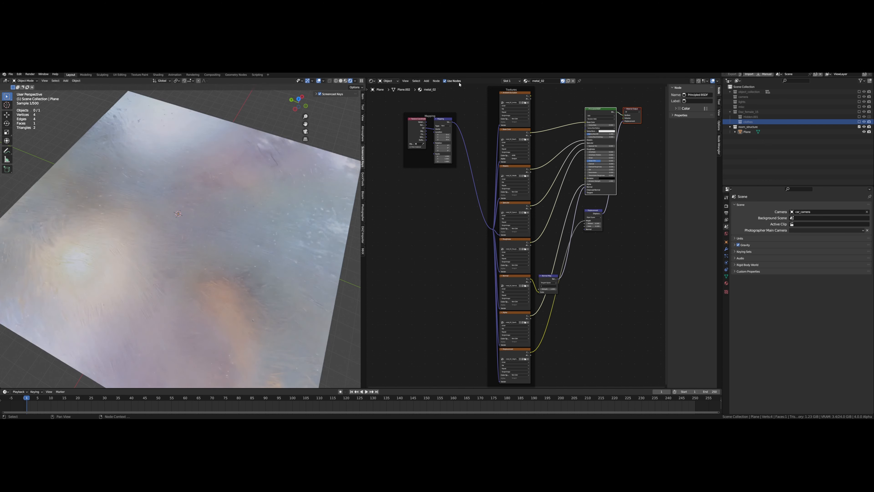
{"action": "left_click", "coordinate": [527, 81]}
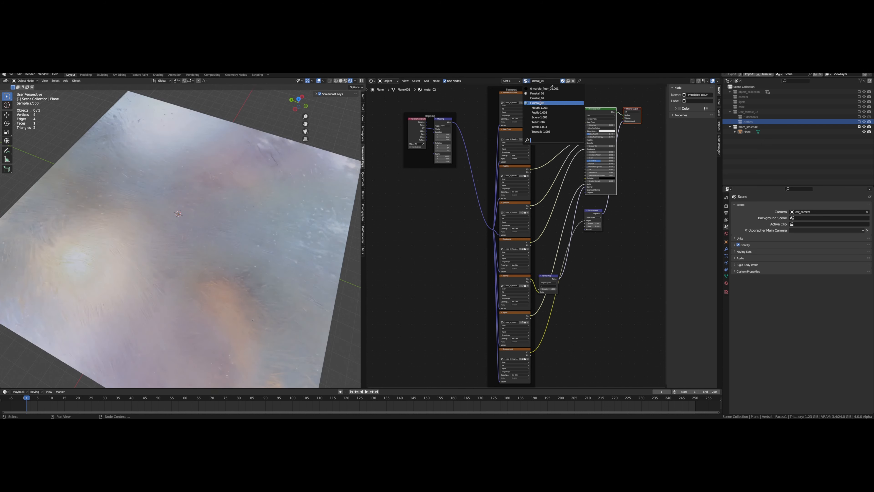
{"action": "left_click", "coordinate": [550, 107]}
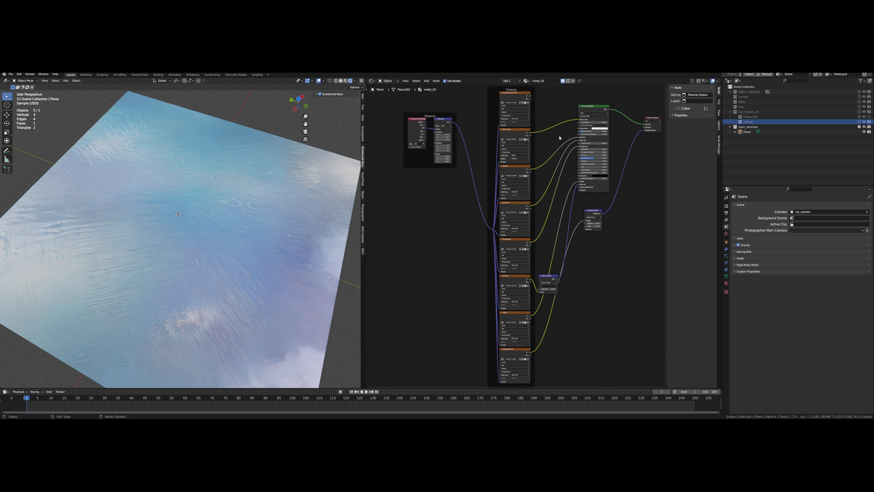
{"action": "middle_click_drag", "start_coordinate": [560, 138], "coordinate": [479, 222]}
{"action": "scroll", "coordinate": [479, 223], "scroll_direction": "up", "scroll_amount": 5}
{"action": "middle_click_drag", "start_coordinate": [448, 159], "coordinate": [496, 182]}
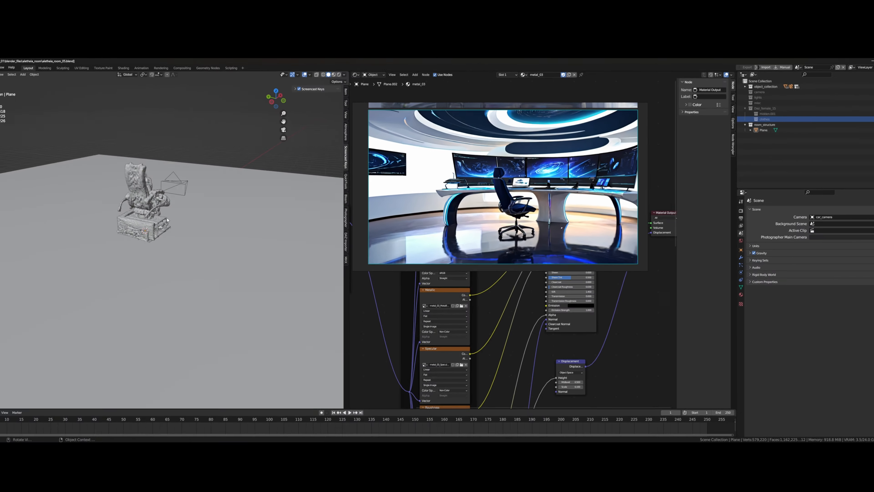
Step: Move the gaming_chair collection out of object_collection to the scene's top level and exclude object_collection from the view layer
{"action": "middle_click_drag", "start_coordinate": [240, 258], "coordinate": [241, 292], "text": "ctrl"}
{"action": "left_click", "coordinate": [217, 158]}
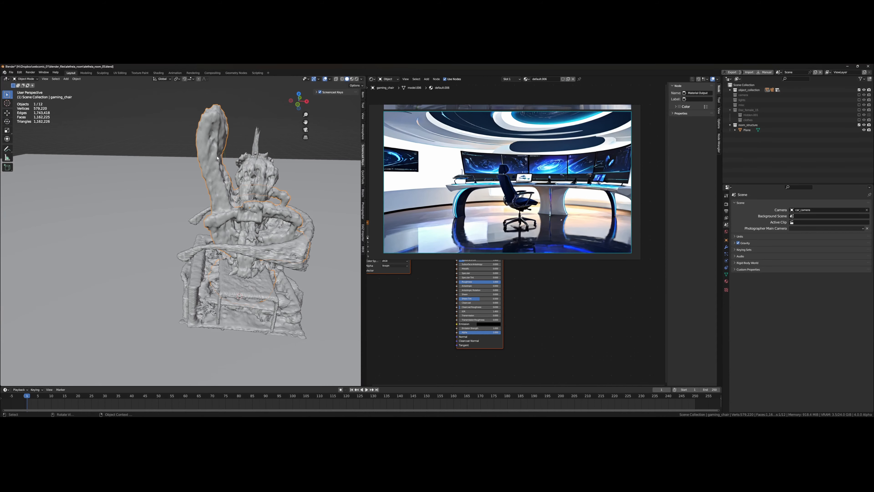
{"action": "mouse_move", "coordinate": [217, 158]}
{"action": "middle_mouse_down"}
{"action": "mouse_move", "coordinate": [172, 200]}
{"action": "mouse_move", "coordinate": [144, 169]}
{"action": "mouse_move", "coordinate": [222, 158]}
{"action": "middle_mouse_up"}
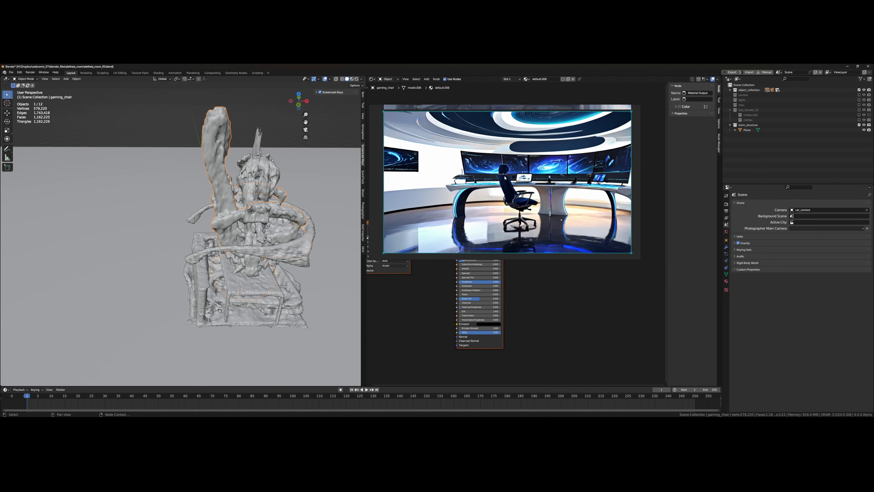
{"action": "left_click", "coordinate": [730, 90]}
{"action": "left_click_drag", "start_coordinate": [751, 132], "coordinate": [757, 86]}
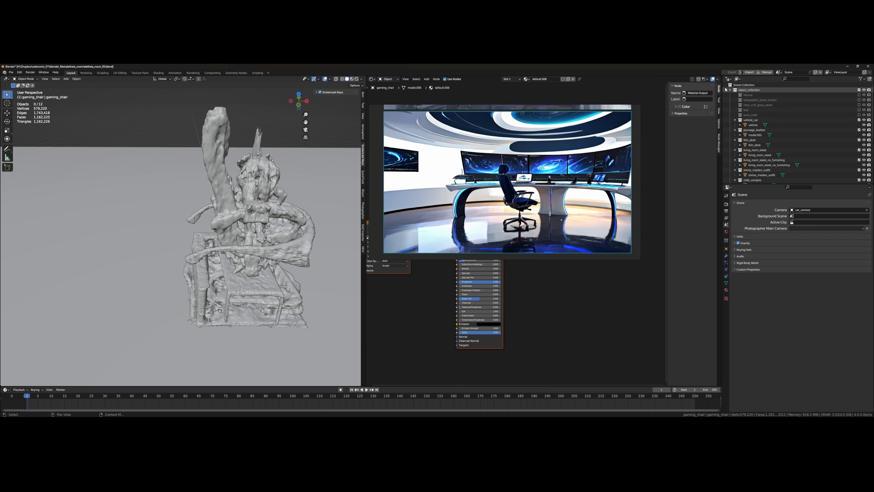
{"action": "left_click", "coordinate": [730, 90]}
{"action": "left_click", "coordinate": [859, 89]}
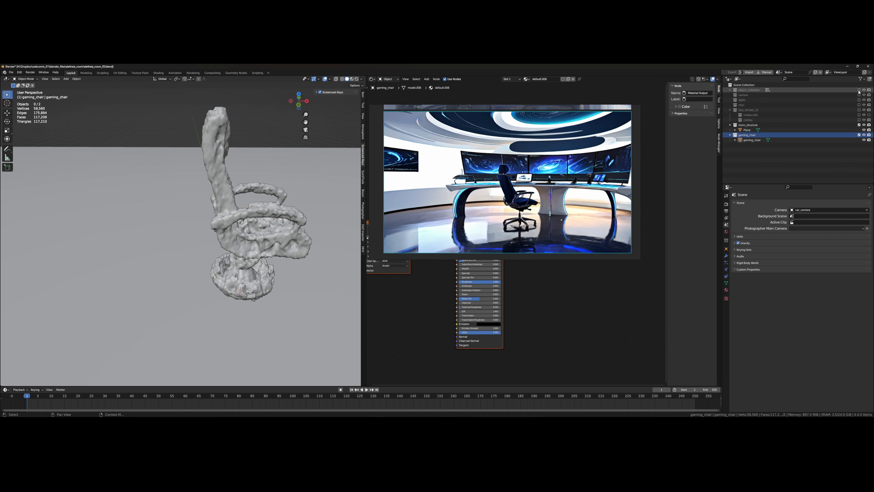
Step: Frame the gaming chair on the plane and examine it in rendered shading
{"action": "scroll", "coordinate": [290, 224], "scroll_direction": "down", "scroll_amount": 5}
{"action": "middle_click_drag", "start_coordinate": [282, 222], "coordinate": [220, 248]}
{"action": "scroll", "coordinate": [216, 251], "scroll_direction": "up", "scroll_amount": 3}
{"action": "left_click", "coordinate": [357, 80]}
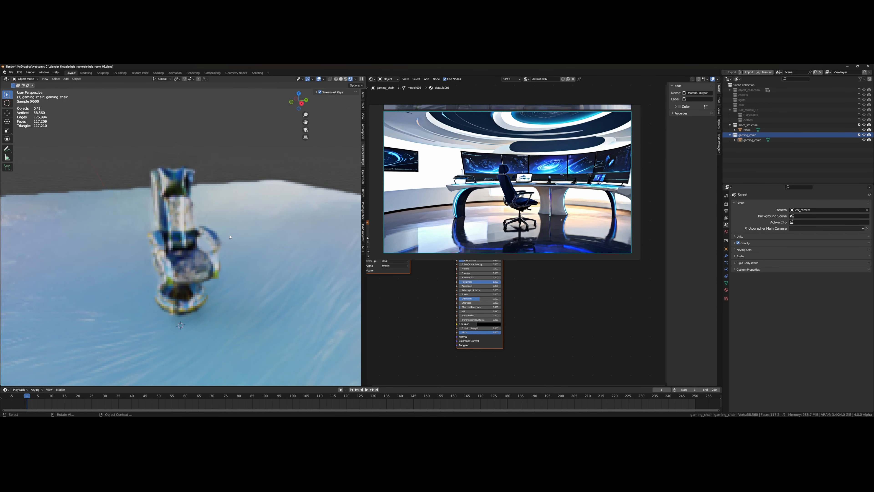
Step: Switch to the Common Sense Machines website and look through the Cube home page and its example posts
{"action": "key", "text": "alt+Tab"}
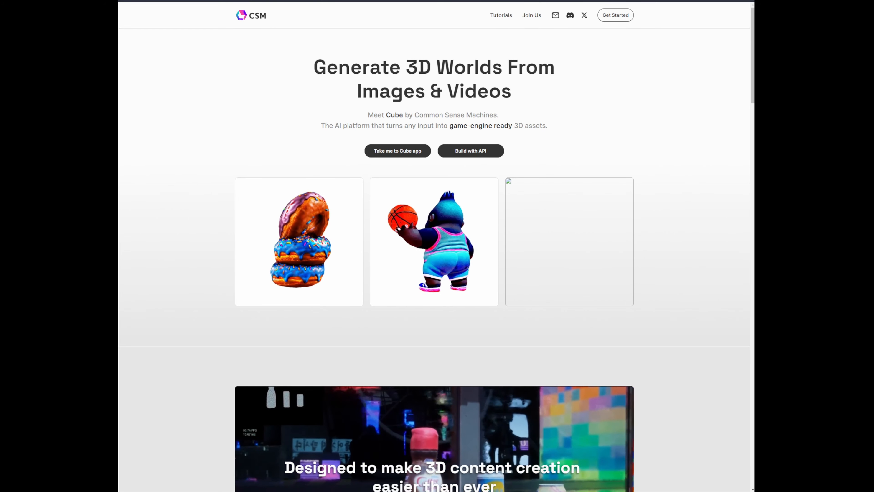
{"action": "scroll", "coordinate": [434, 258], "scroll_direction": "down", "scroll_amount": 15}
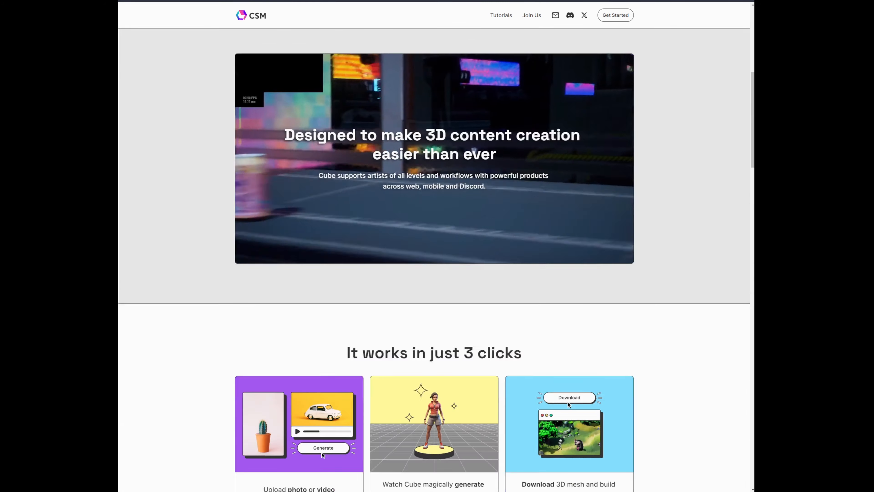
{"action": "scroll", "coordinate": [435, 259], "scroll_direction": "down", "scroll_amount": 20}
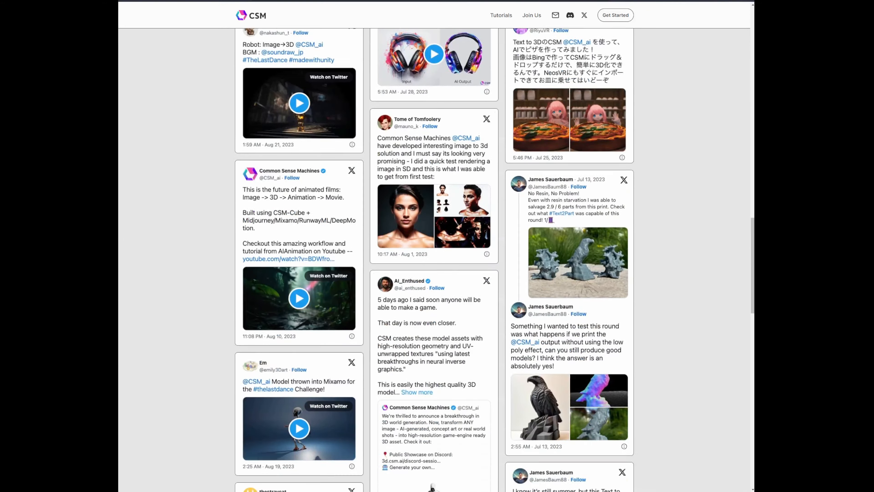
{"action": "scroll", "coordinate": [434, 258], "scroll_direction": "up", "scroll_amount": 3}
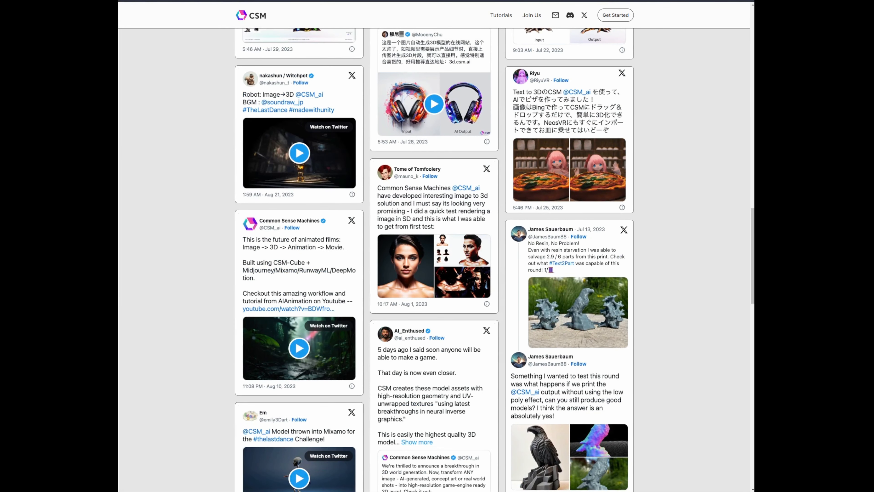
{"action": "scroll", "coordinate": [434, 258], "scroll_direction": "up", "scroll_amount": 20}
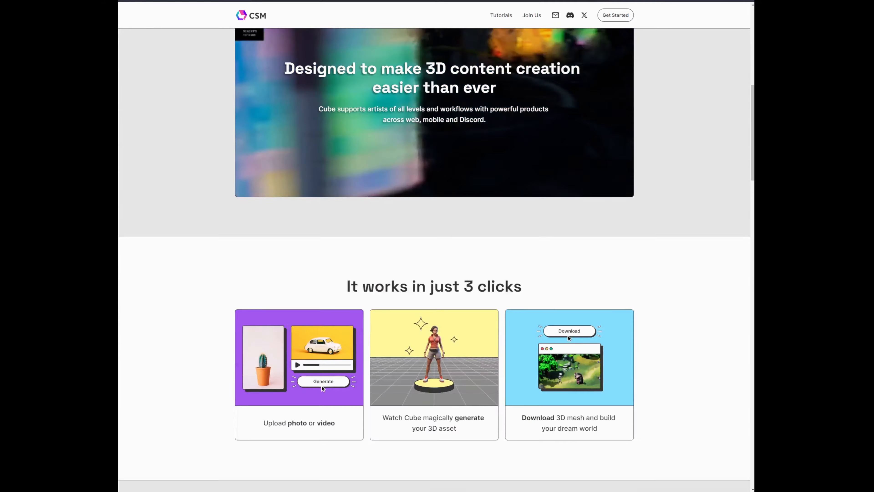
{"action": "scroll", "coordinate": [434, 258], "scroll_direction": "up", "scroll_amount": 10}
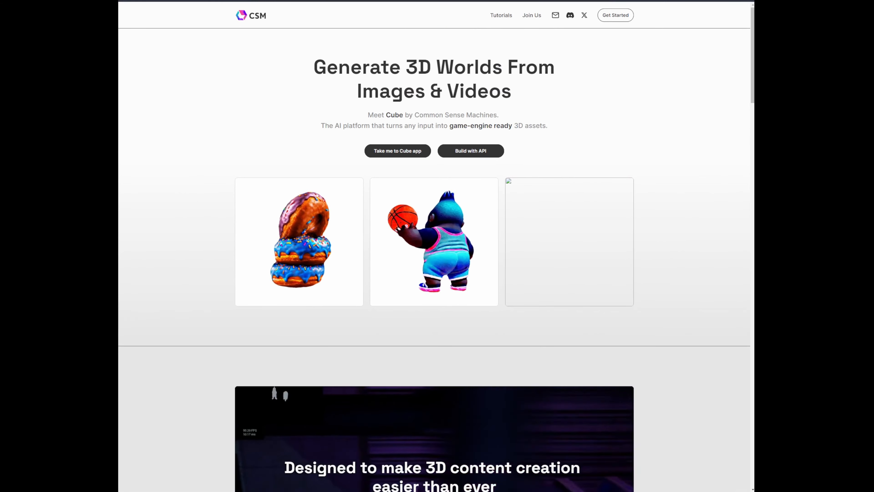
{"action": "scroll", "coordinate": [435, 258], "scroll_direction": "down", "scroll_amount": 20}
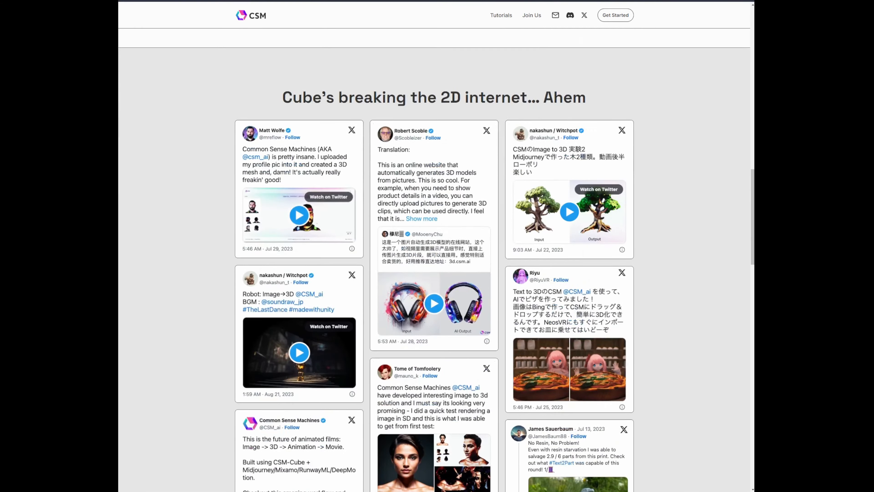
{"action": "scroll", "coordinate": [434, 258], "scroll_direction": "down", "scroll_amount": 15}
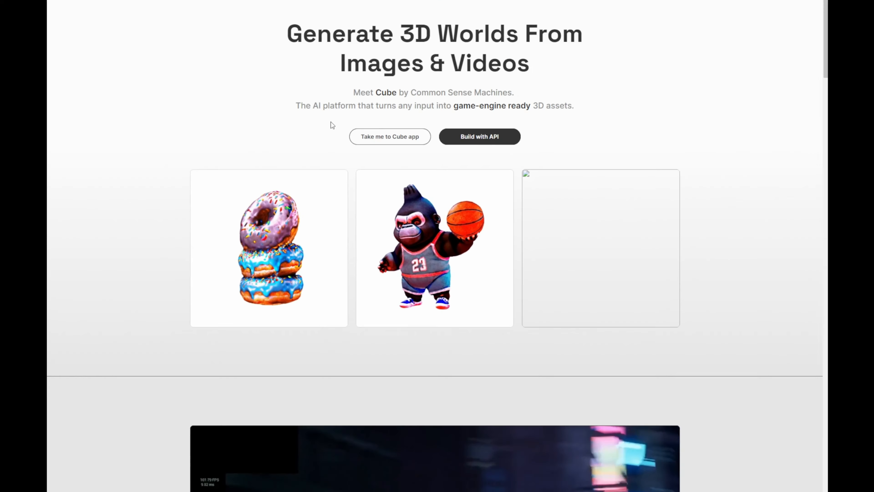
Step: Open the Cube app, upload the orange sci-fi recliner image as a 3D asset, and open its session
{"action": "left_click", "coordinate": [348, 86]}
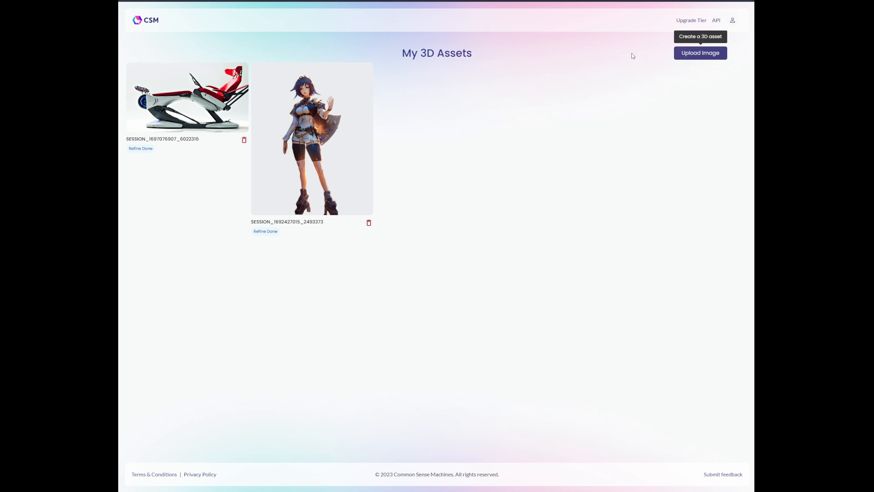
{"action": "left_click", "coordinate": [695, 57]}
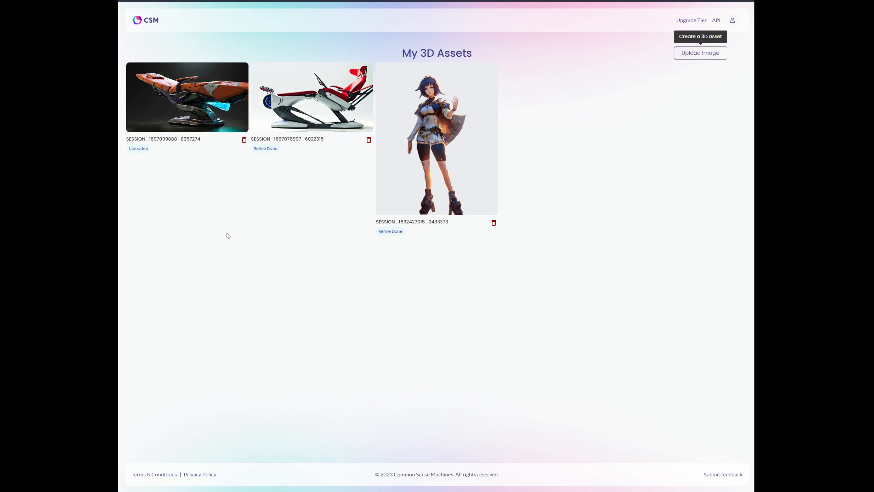
{"action": "left_click", "coordinate": [192, 98]}
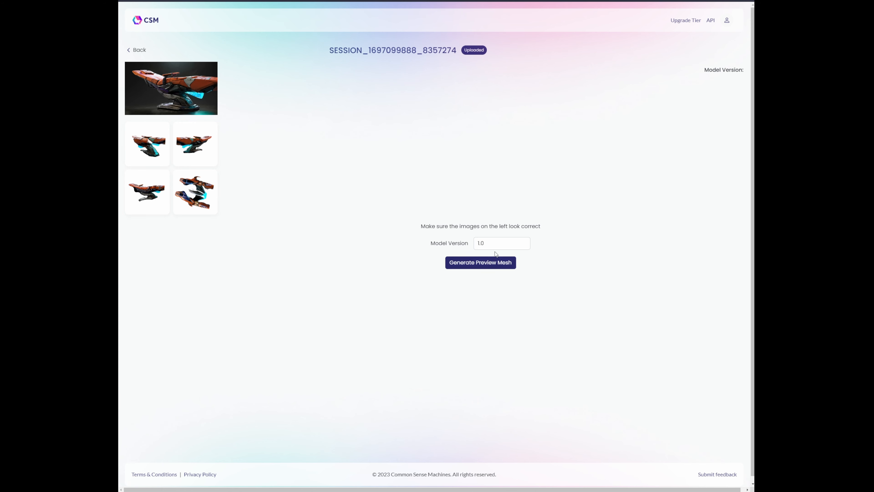
Step: Set the model version to 1.1 and generate the preview mesh of the orange recliner
{"action": "left_click", "coordinate": [495, 246]}
{"action": "left_click", "coordinate": [495, 264]}
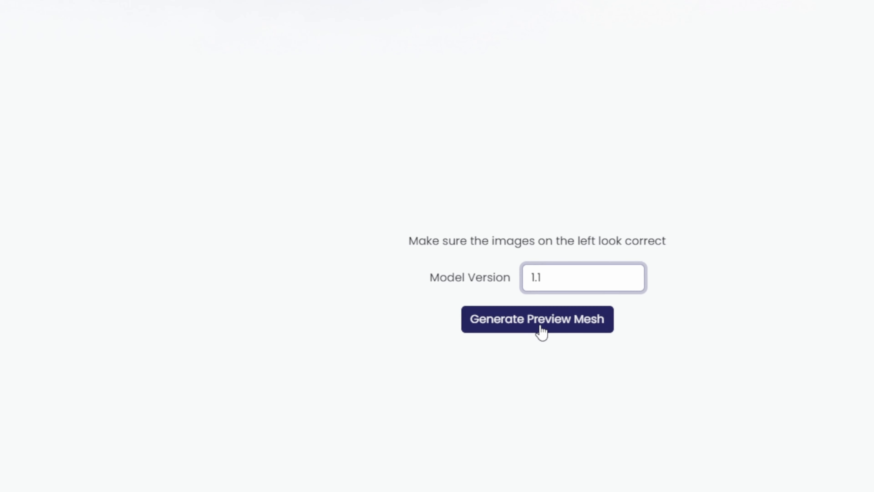
{"action": "left_click", "coordinate": [483, 263]}
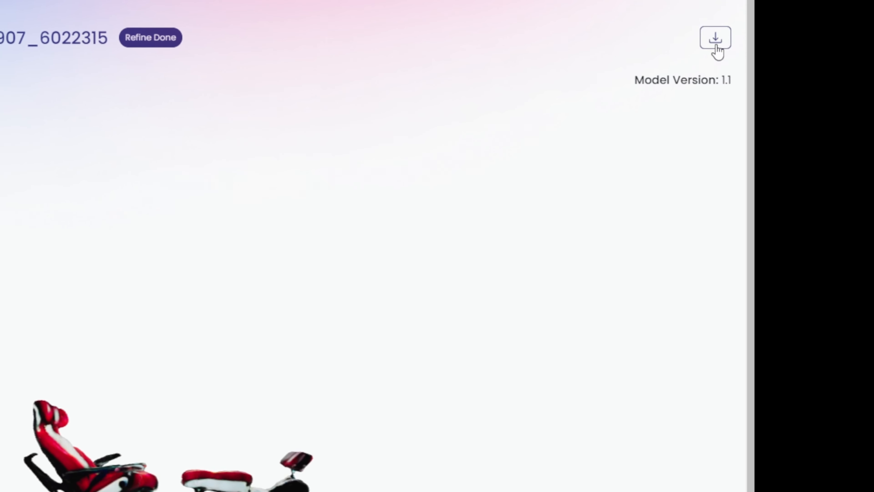
Step: Download the refined mesh of the red and white recliner and close the download options
{"action": "left_click", "coordinate": [716, 49]}
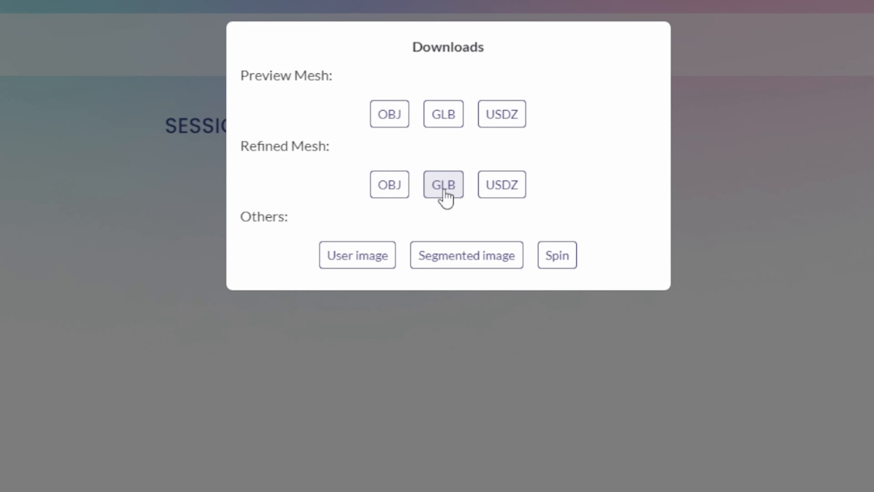
{"action": "left_click", "coordinate": [412, 74]}
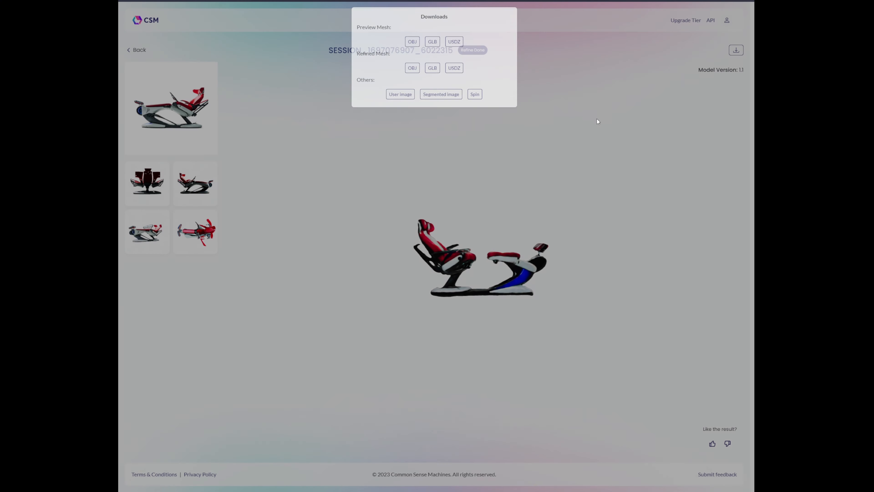
{"action": "left_click", "coordinate": [598, 121]}
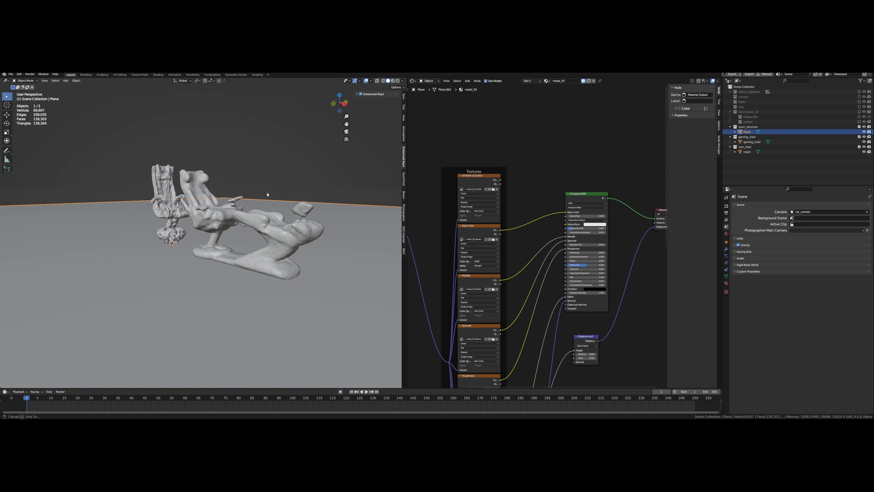
Step: Examine the imported red recliner beside the gaming chair in Blender, first in solid and then in rendered shading
{"action": "middle_click_drag", "start_coordinate": [241, 207], "coordinate": [162, 245]}
{"action": "scroll", "coordinate": [185, 258], "scroll_direction": "up", "scroll_amount": 2}
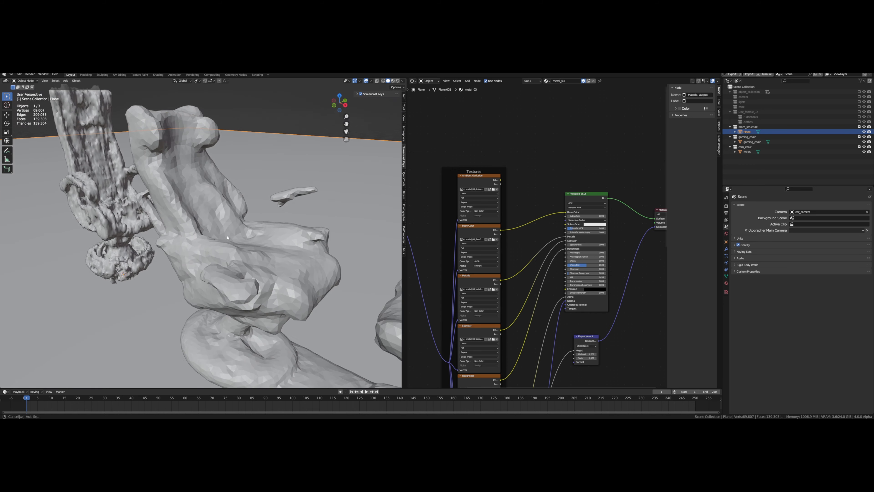
{"action": "scroll", "coordinate": [162, 245], "scroll_direction": "down", "scroll_amount": 1}
{"action": "middle_click_drag", "start_coordinate": [258, 224], "coordinate": [182, 224]}
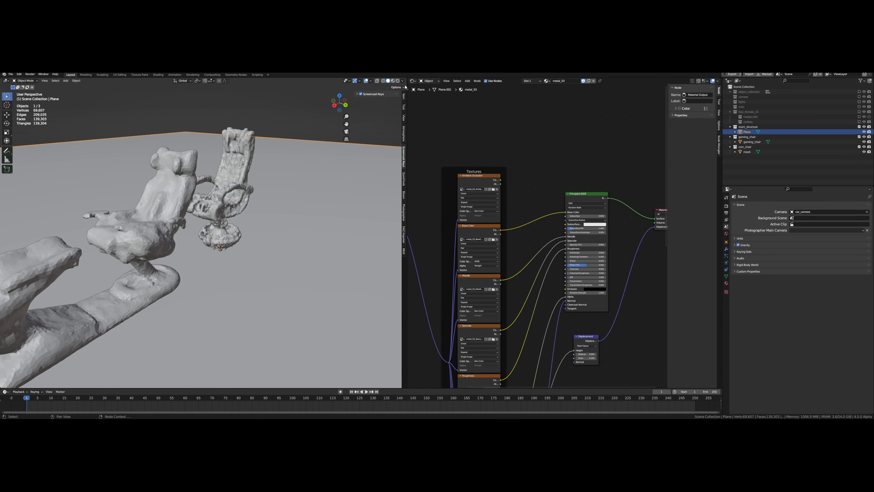
{"action": "left_click", "coordinate": [397, 81]}
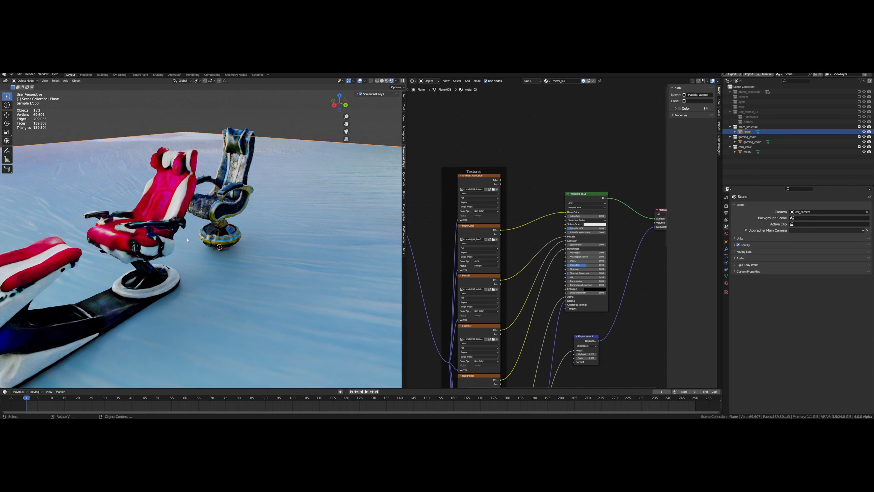
{"action": "middle_click_drag", "start_coordinate": [280, 231], "coordinate": [124, 256]}
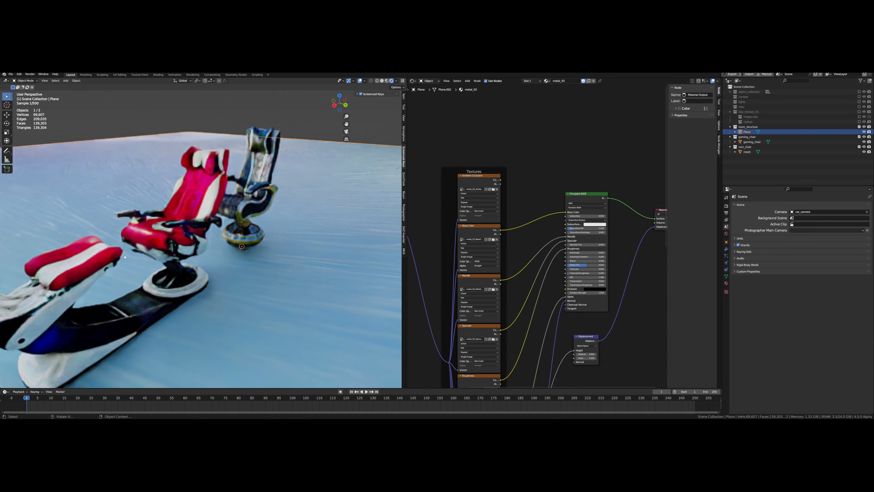